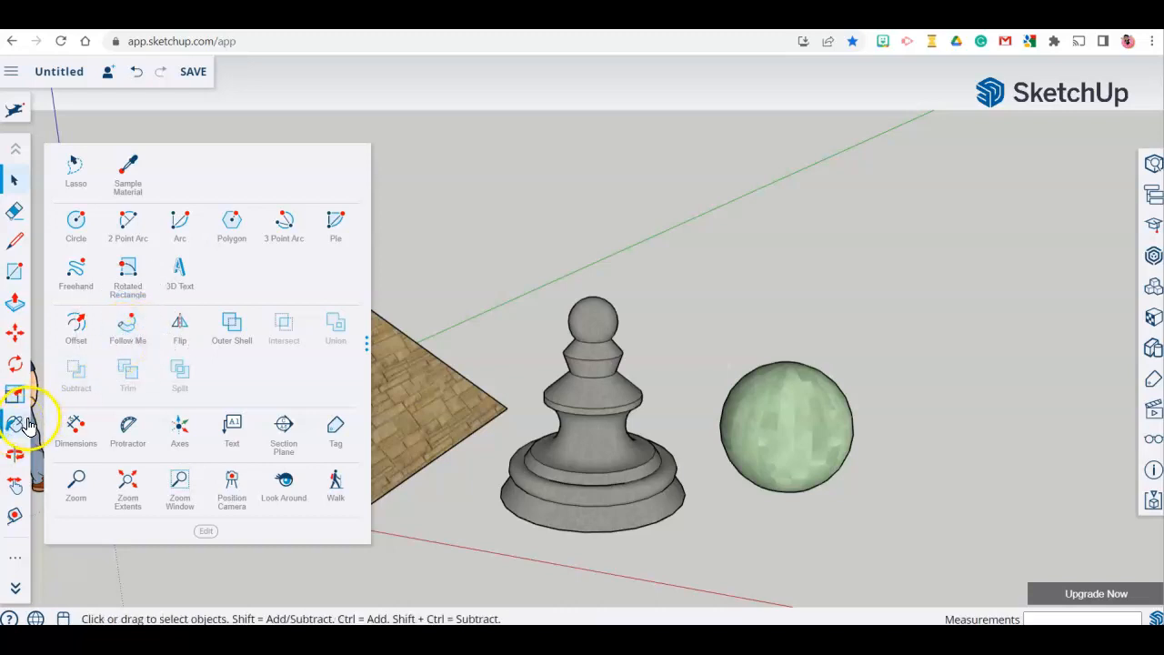
Return to the home page without saving the current model and create a new blank model
{"action": "left_click", "coordinate": [336, 43]}
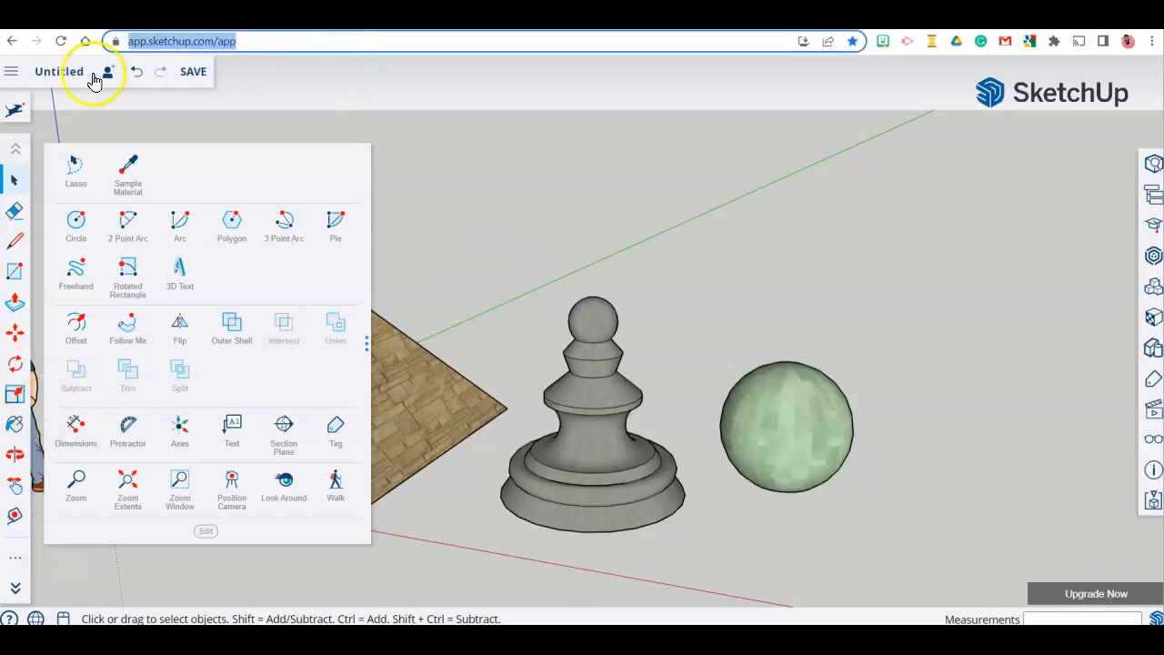
{"action": "left_click", "coordinate": [12, 75]}
{"action": "left_click", "coordinate": [169, 43]}
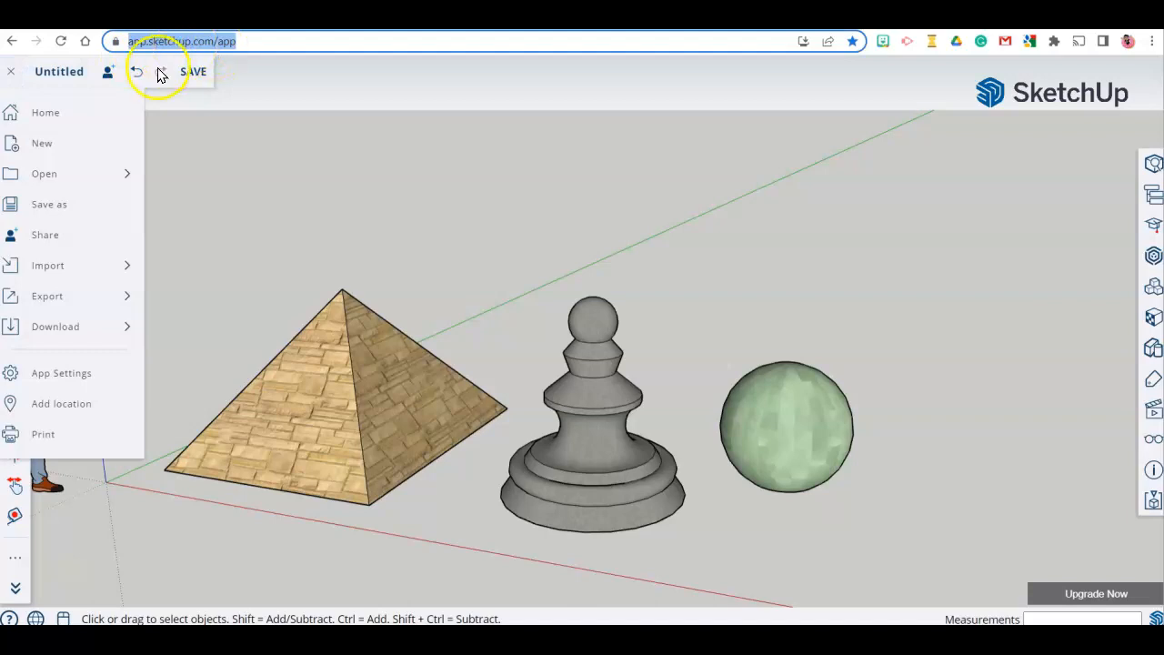
{"action": "left_click", "coordinate": [43, 110]}
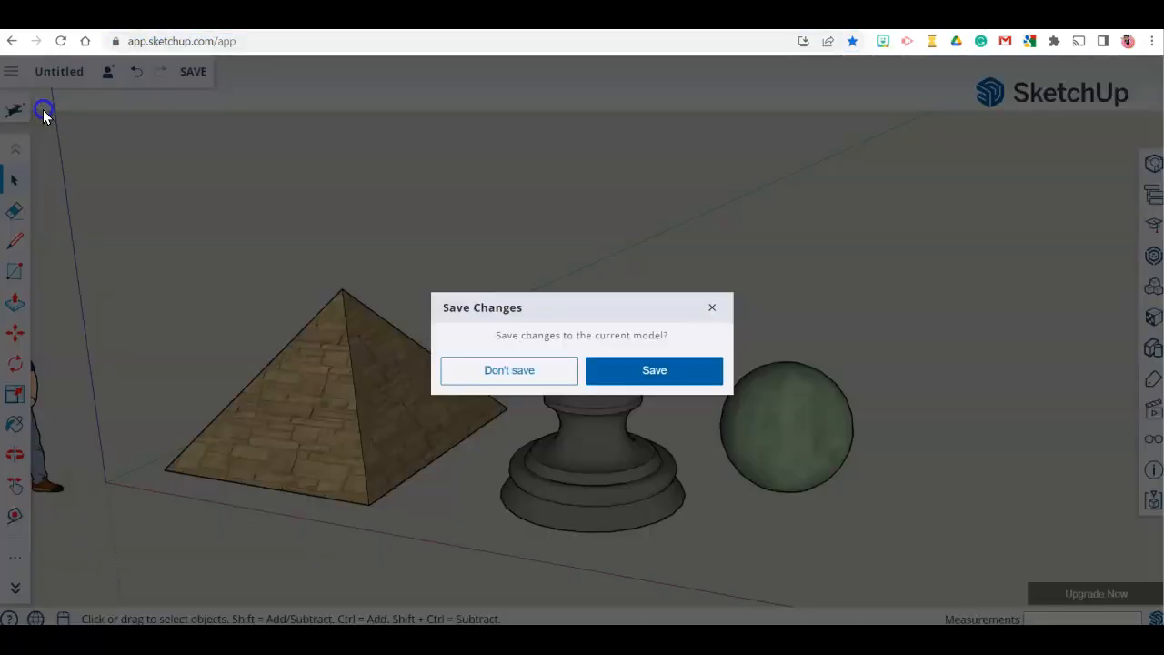
{"action": "left_click", "coordinate": [546, 372]}
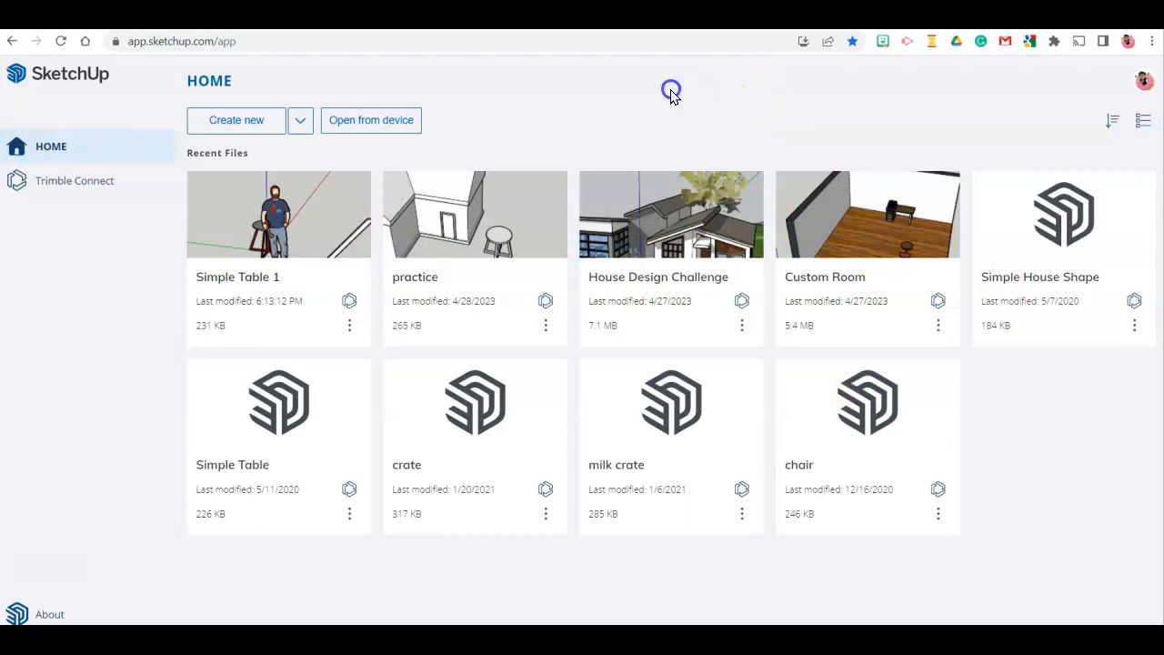
{"action": "left_click", "coordinate": [228, 120]}
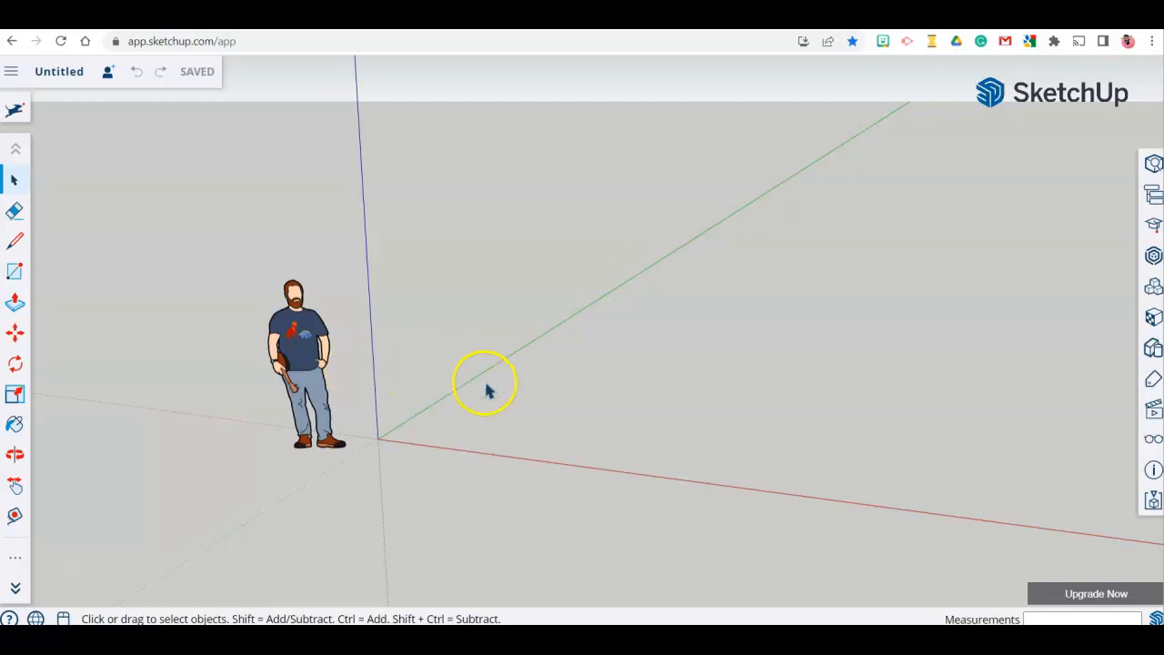
Draw two separate rectangles on the ground alongside the red axis, the second about 7' 11" by 7' 7"
{"action": "left_click", "coordinate": [14, 271]}
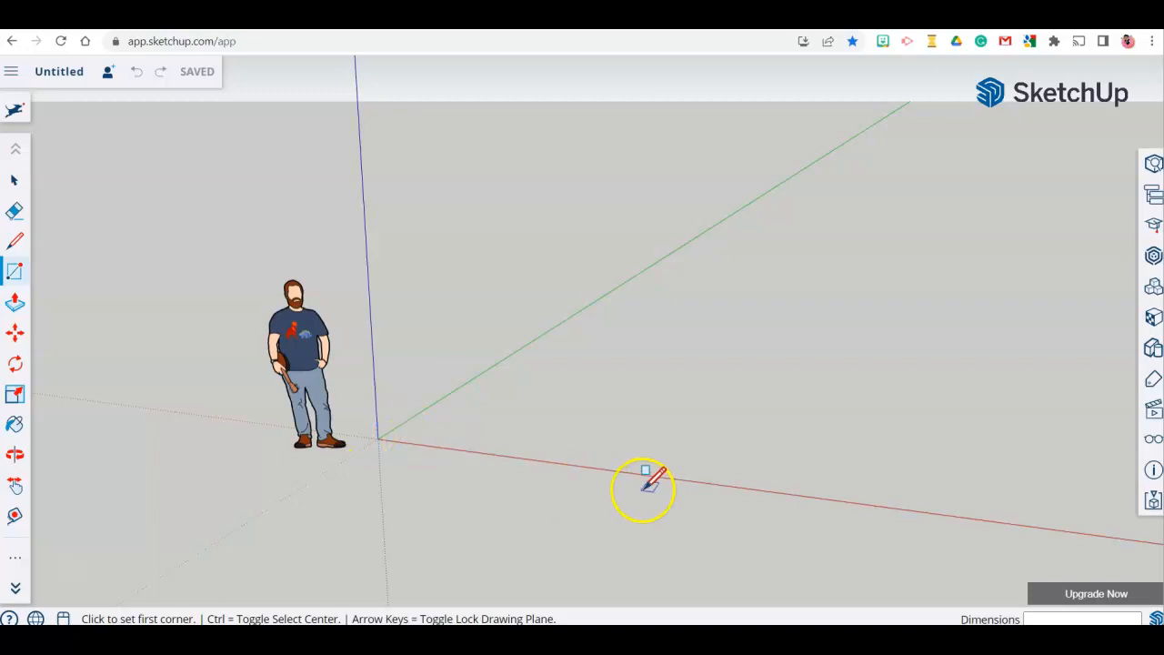
{"action": "left_click", "coordinate": [409, 435]}
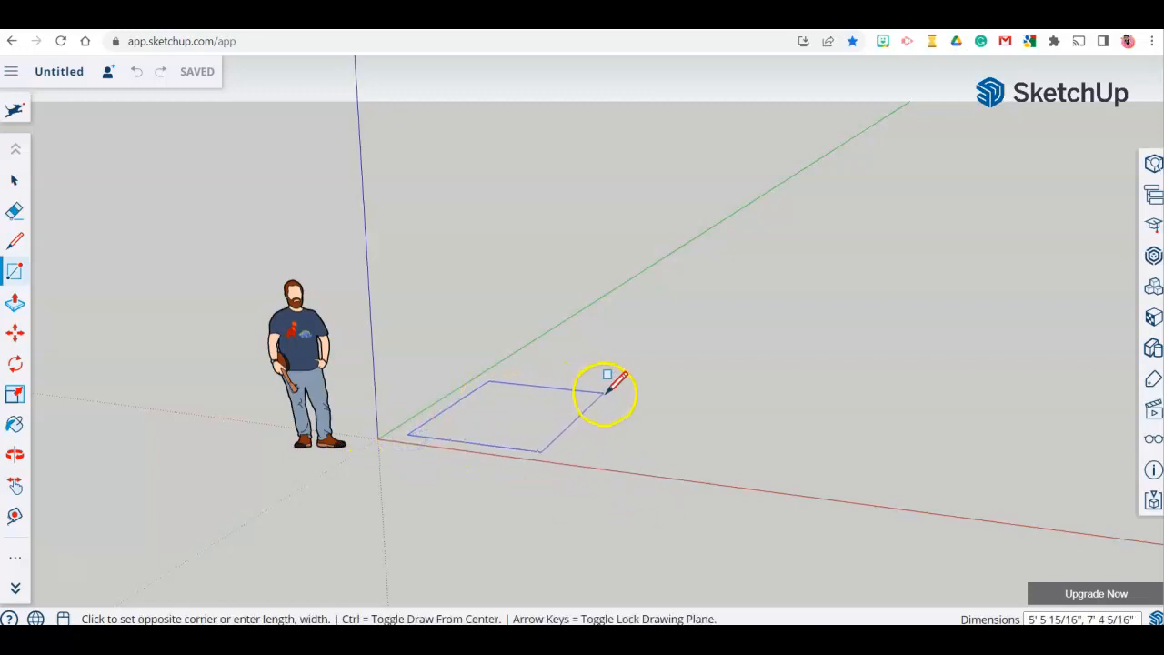
{"action": "left_click", "coordinate": [566, 404]}
{"action": "middle_click_drag", "start_coordinate": [566, 404], "coordinate": [428, 428]}
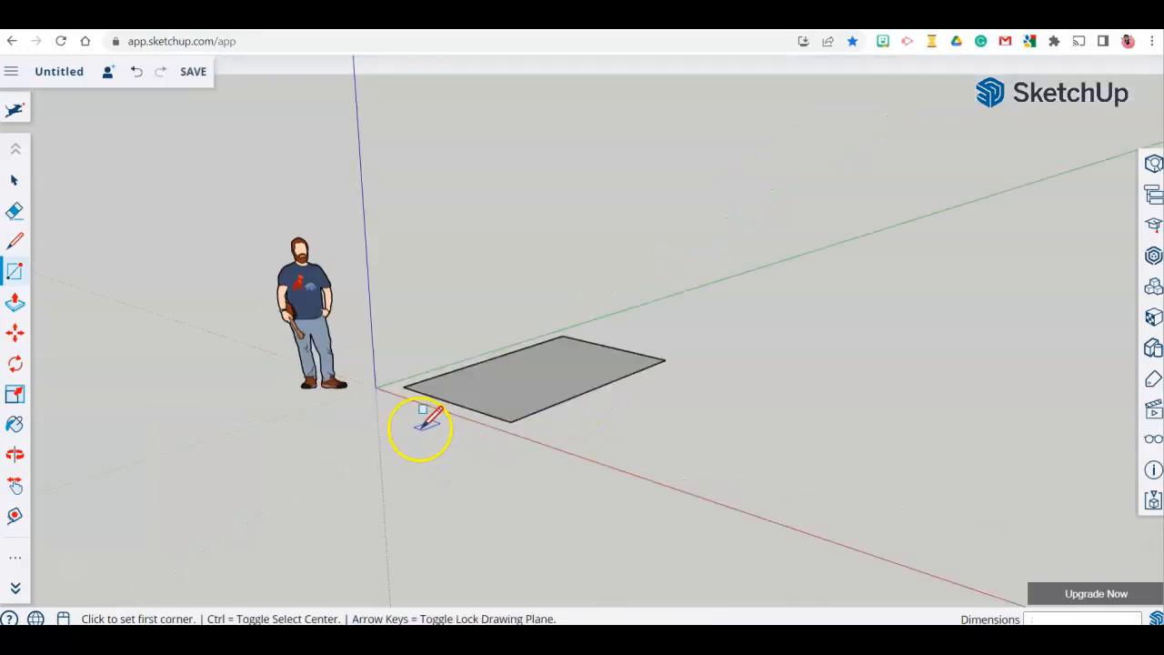
{"action": "left_click", "coordinate": [597, 413]}
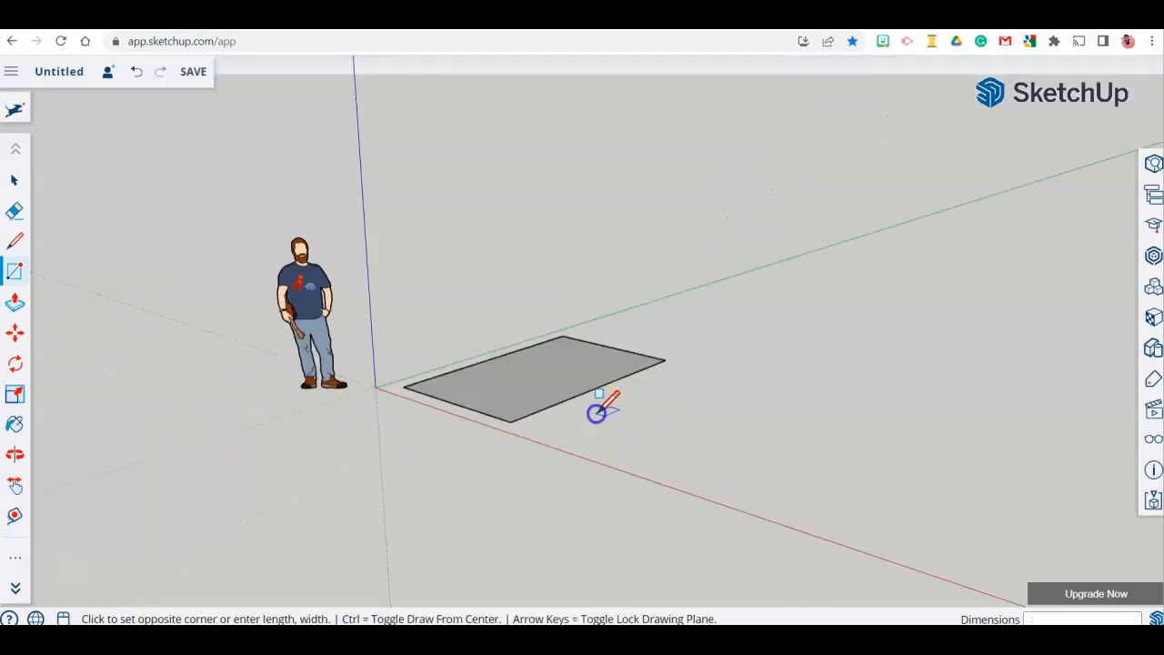
{"action": "left_click", "coordinate": [872, 407]}
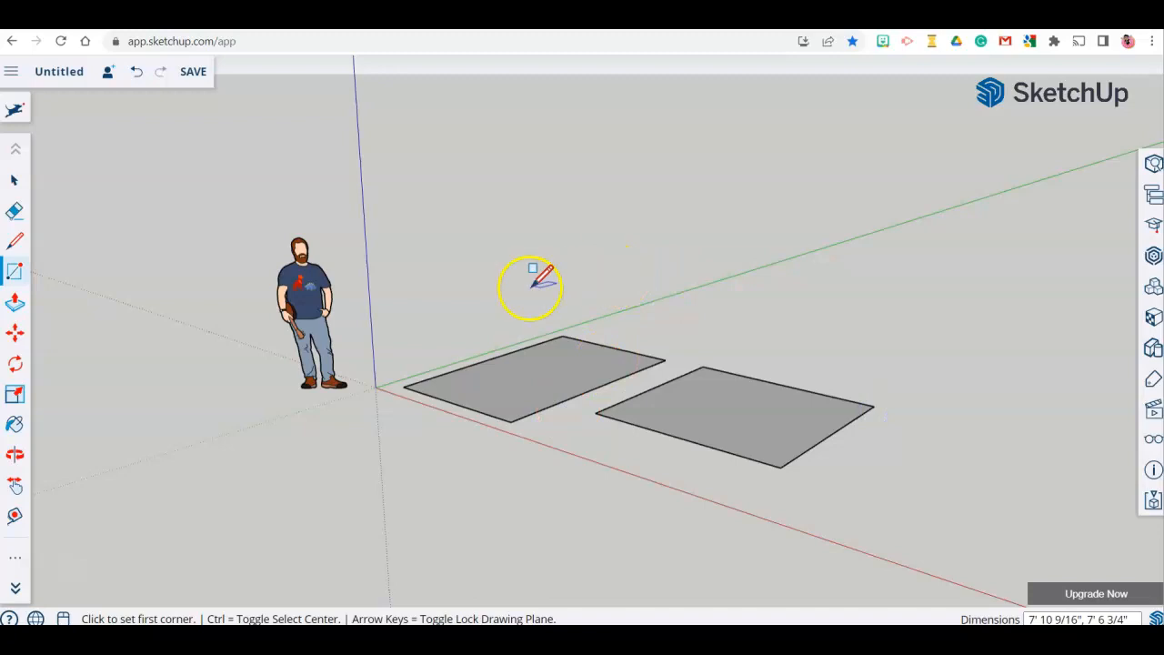
Draw two more separate rectangles on the ground farther back along the green axis, one on each side of it
{"action": "left_click", "coordinate": [446, 285]}
{"action": "left_click", "coordinate": [675, 274]}
{"action": "left_click", "coordinate": [689, 311]}
{"action": "left_click", "coordinate": [939, 298]}
{"action": "middle_click_drag", "start_coordinate": [636, 391], "coordinate": [640, 432]}
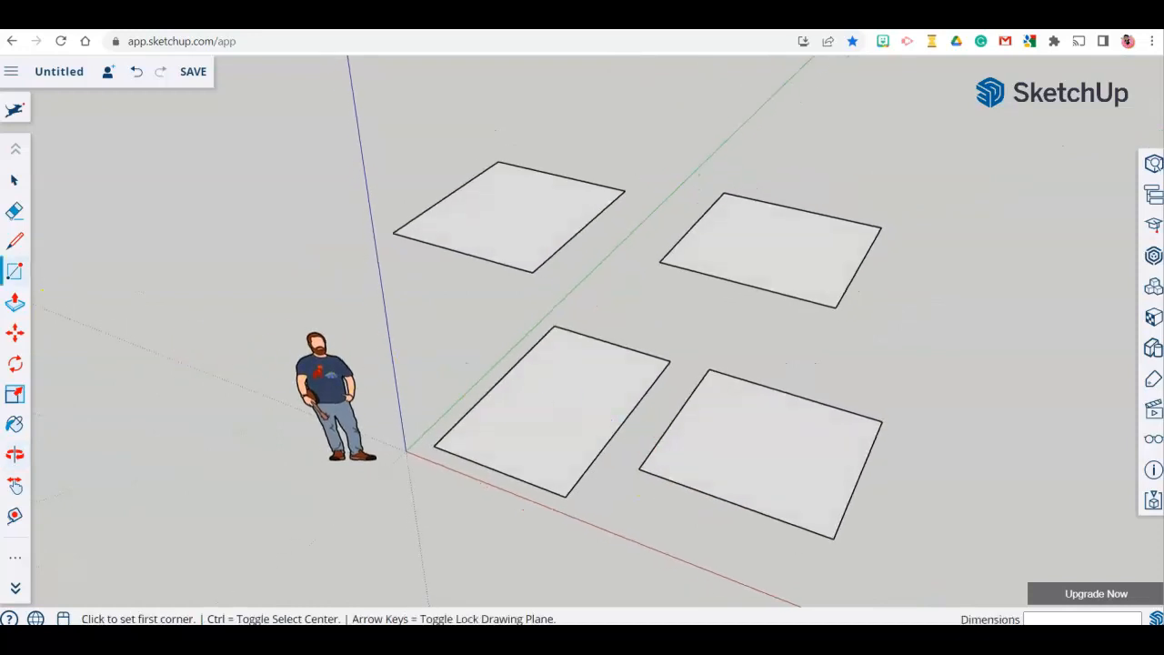
Draw two crossing corner-to-corner lines on the far rectangle located on the blue-axis side of the green axis
{"action": "left_click", "coordinate": [18, 244]}
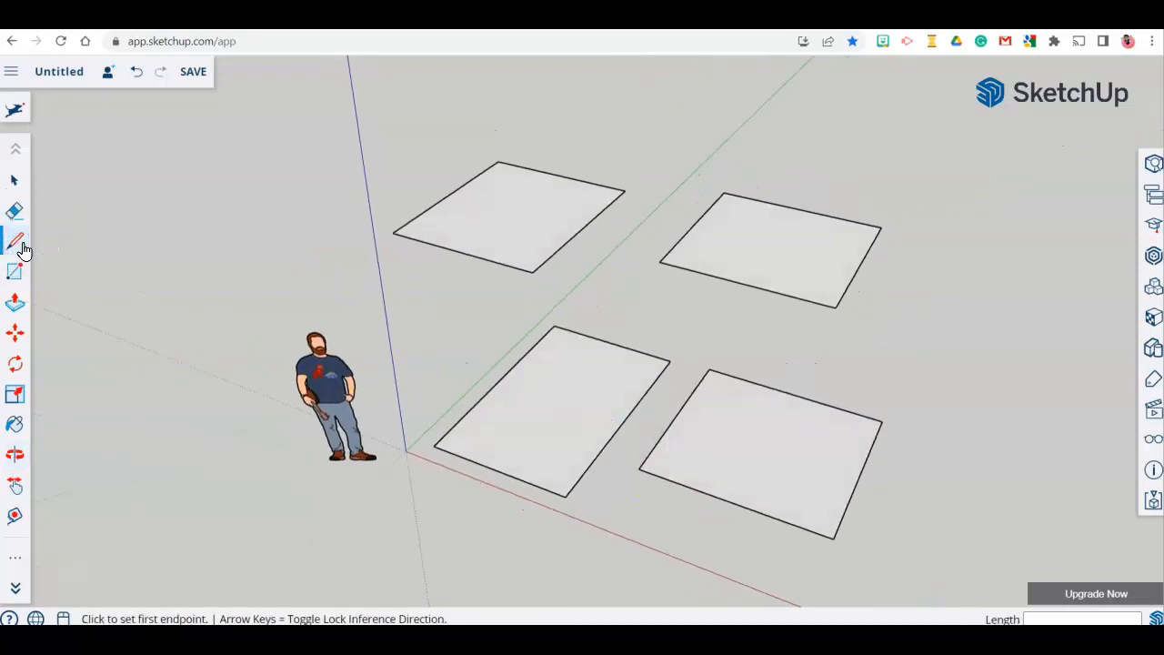
{"action": "left_click", "coordinate": [498, 161]}
{"action": "left_click", "coordinate": [533, 271]}
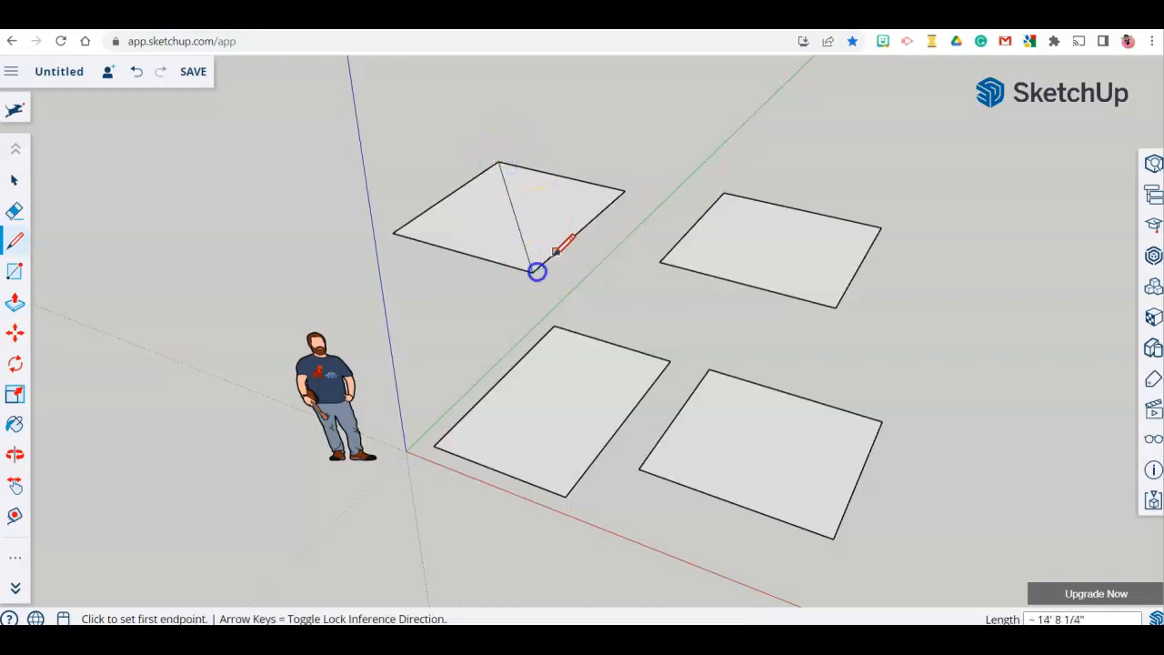
{"action": "left_click", "coordinate": [625, 189]}
{"action": "left_click", "coordinate": [395, 231]}
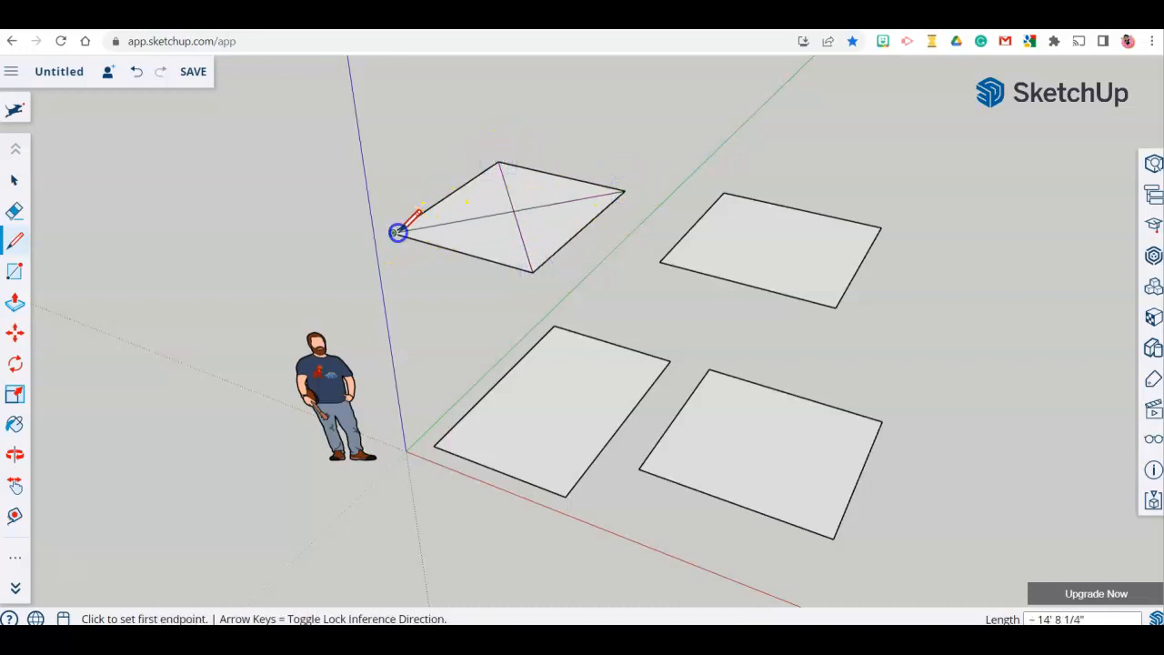
Draw both diagonals between opposite corners of the rectangle nearest the origin
{"action": "left_click", "coordinate": [554, 324]}
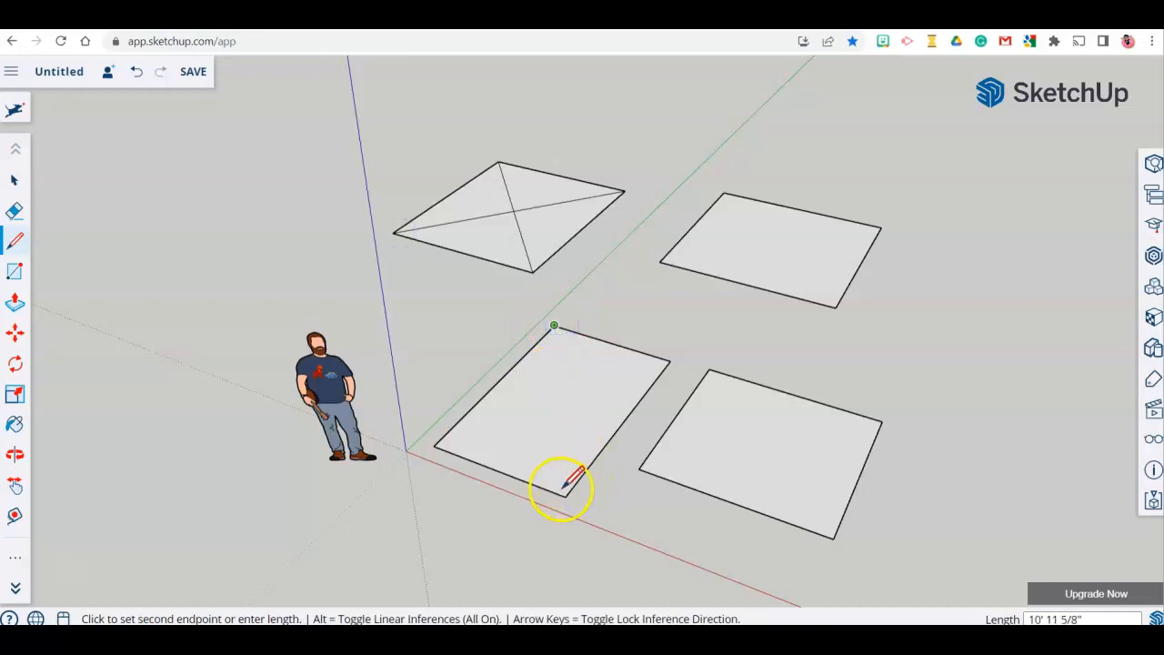
{"action": "left_click", "coordinate": [564, 495]}
{"action": "left_click", "coordinate": [671, 361]}
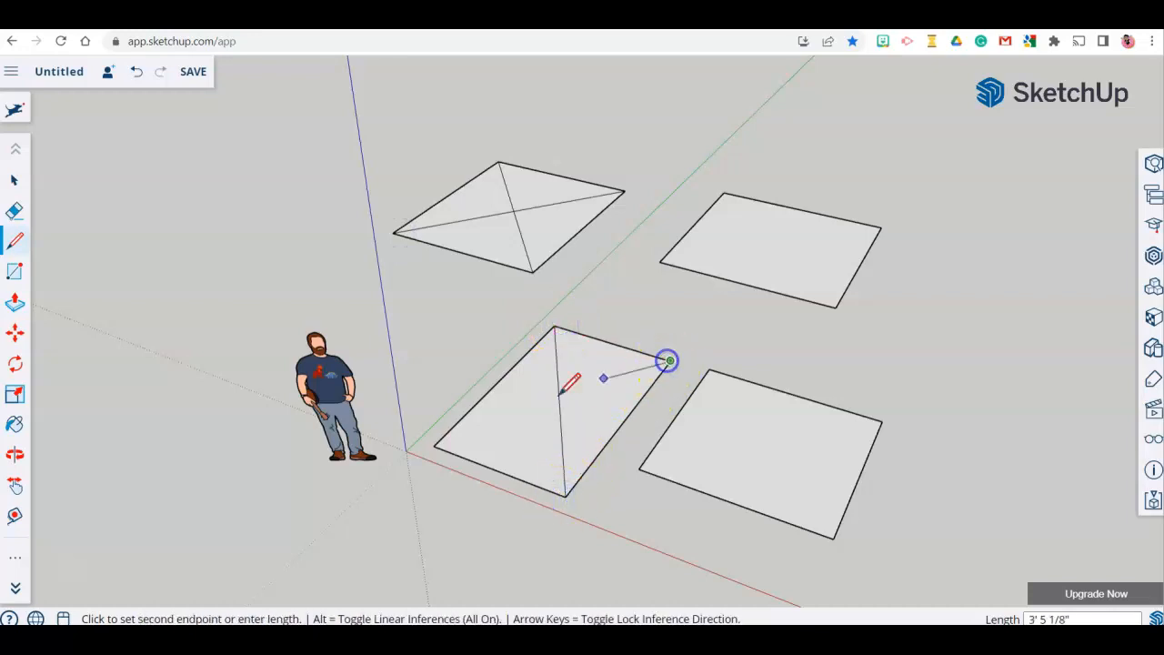
{"action": "left_click", "coordinate": [435, 446]}
Draw both diagonals between opposite corners of the front rectangle farther along the red axis
{"action": "left_click", "coordinate": [710, 369]}
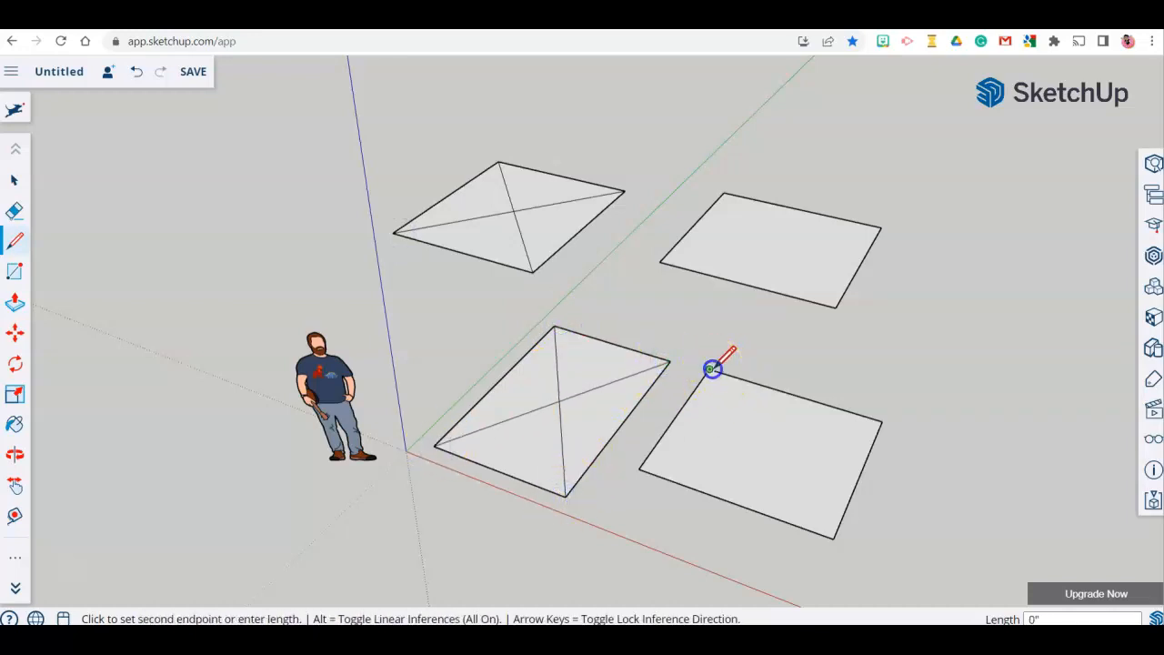
{"action": "left_click", "coordinate": [833, 538]}
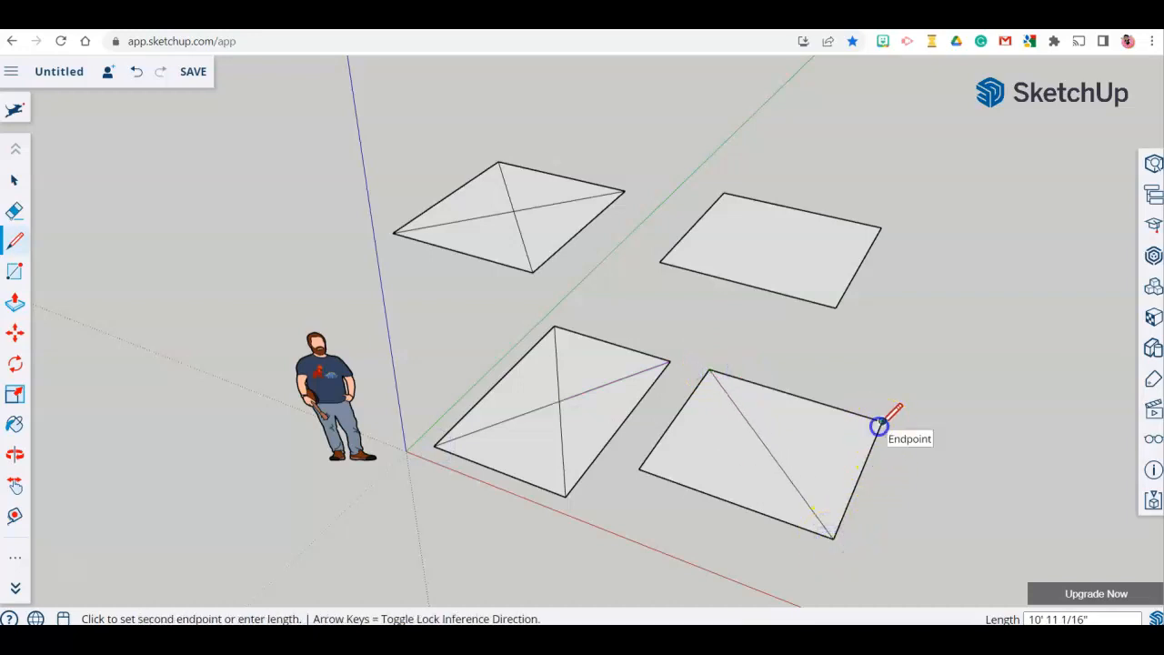
{"action": "left_click", "coordinate": [881, 421]}
{"action": "left_click", "coordinate": [640, 468]}
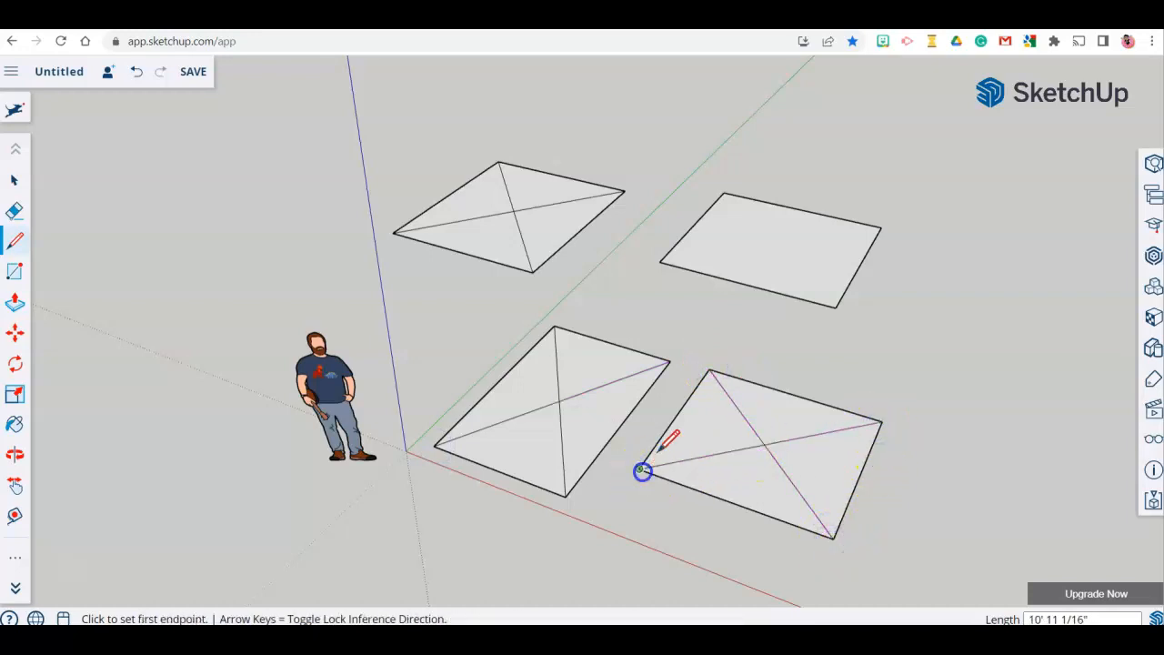
Draw both diagonals between opposite corners of the last undivided rectangle, behind the front pair
{"action": "left_click", "coordinate": [881, 229]}
{"action": "left_click", "coordinate": [660, 261]}
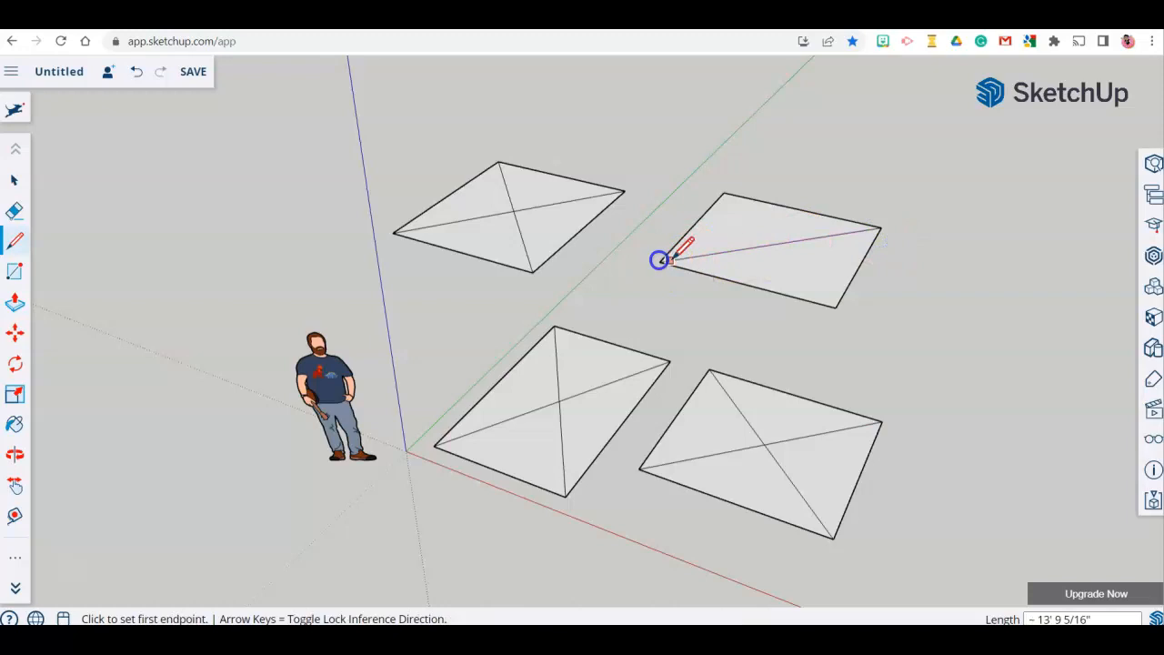
{"action": "left_click", "coordinate": [724, 193]}
{"action": "left_click", "coordinate": [836, 307]}
{"action": "key", "text": "o"}
{"action": "left_click_drag", "start_coordinate": [922, 400], "coordinate": [501, 76]}
{"action": "middle_click_drag", "start_coordinate": [501, 76], "coordinate": [589, 127]}
{"action": "middle_click_drag", "start_coordinate": [427, 144], "coordinate": [675, 354]}
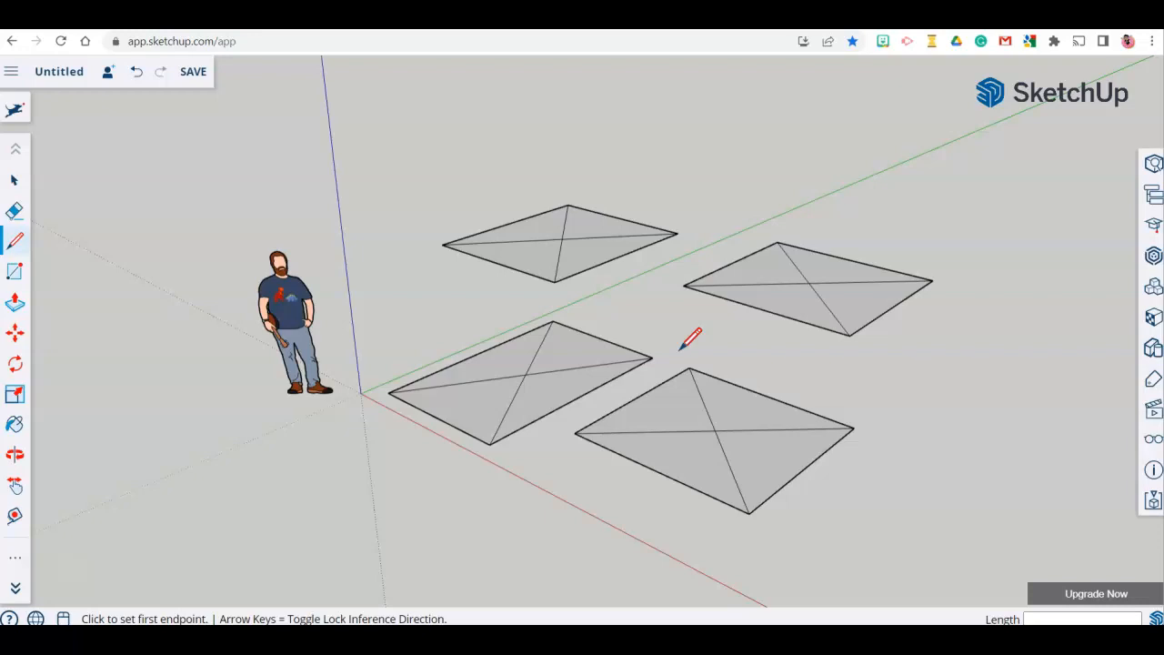
{"action": "left_click", "coordinate": [14, 334]}
{"action": "left_click", "coordinate": [522, 378]}
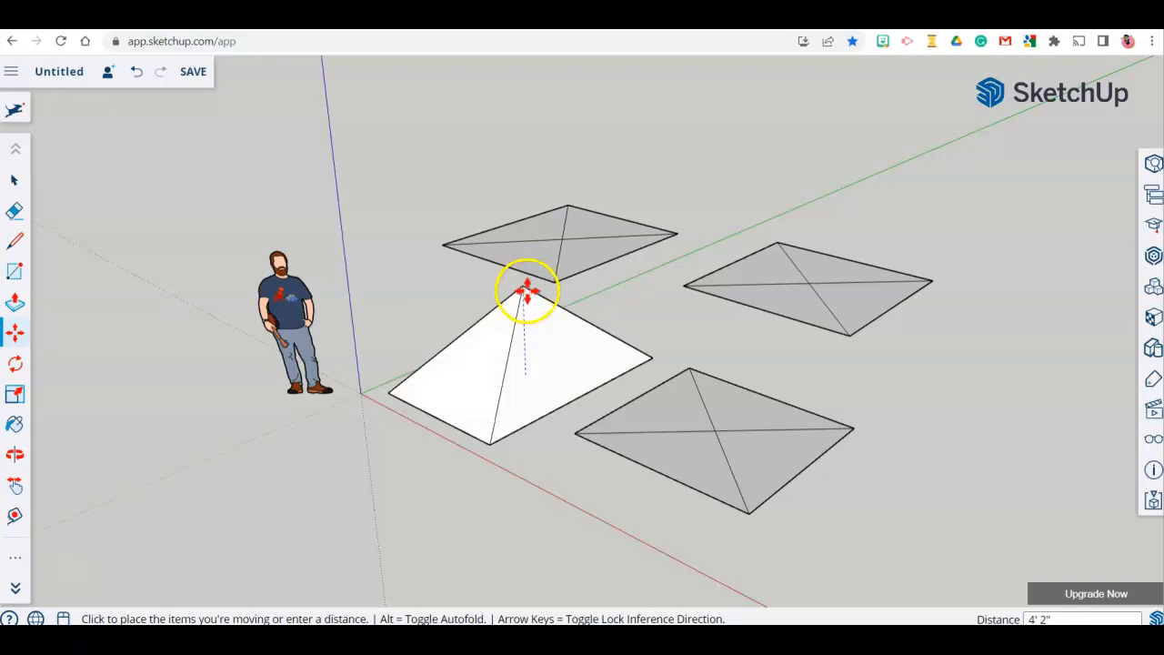
{"action": "left_click", "coordinate": [530, 362]}
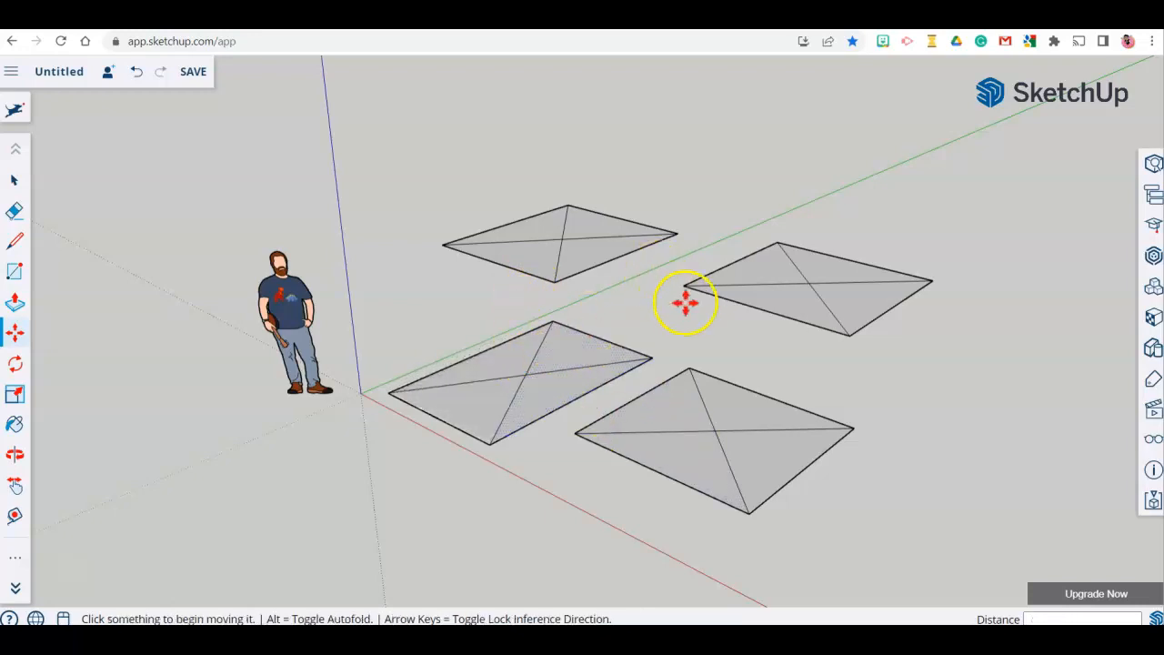
Move the diagonal intersection of the front rectangle farther along the red axis up about 2' 10" to form a low pyramid
{"action": "scroll", "coordinate": [597, 234], "scroll_direction": "up", "scroll_amount": 2}
{"action": "scroll", "coordinate": [838, 482], "scroll_direction": "down", "scroll_amount": 3}
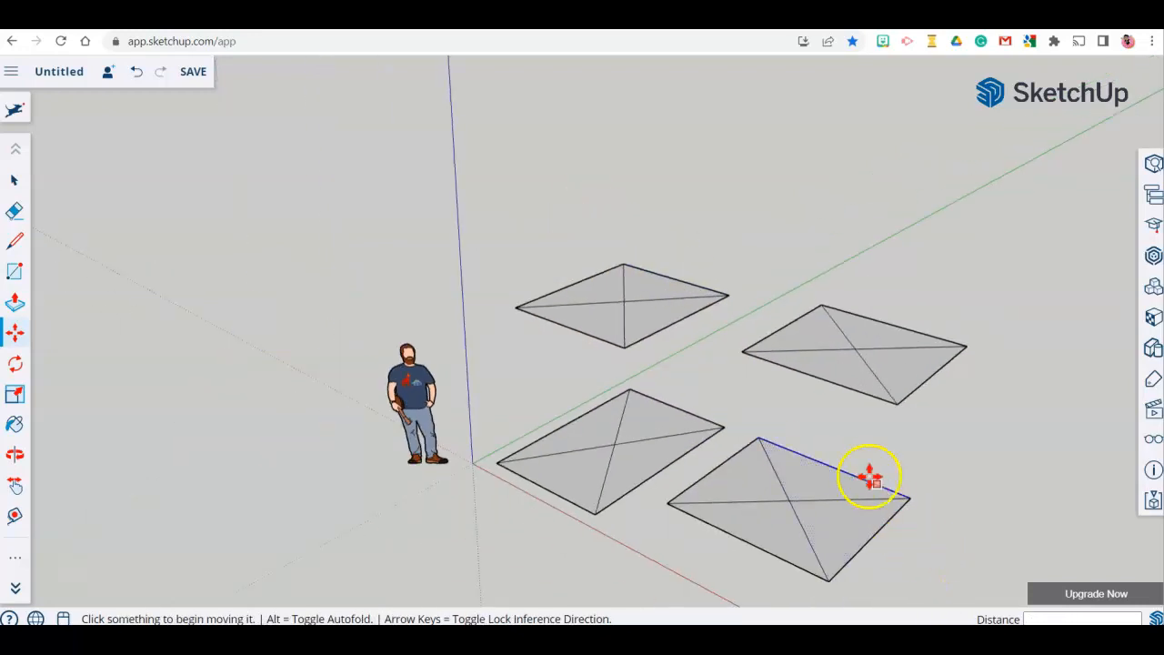
{"action": "middle_click_drag", "start_coordinate": [973, 565], "coordinate": [943, 511]}
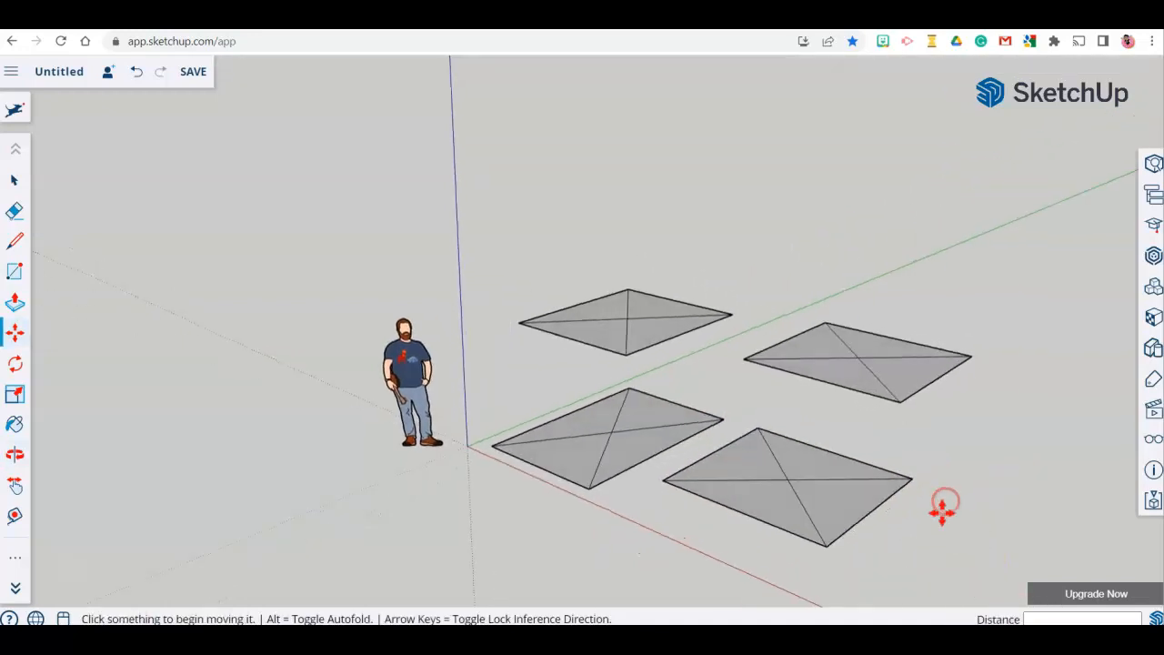
{"action": "left_click", "coordinate": [786, 478]}
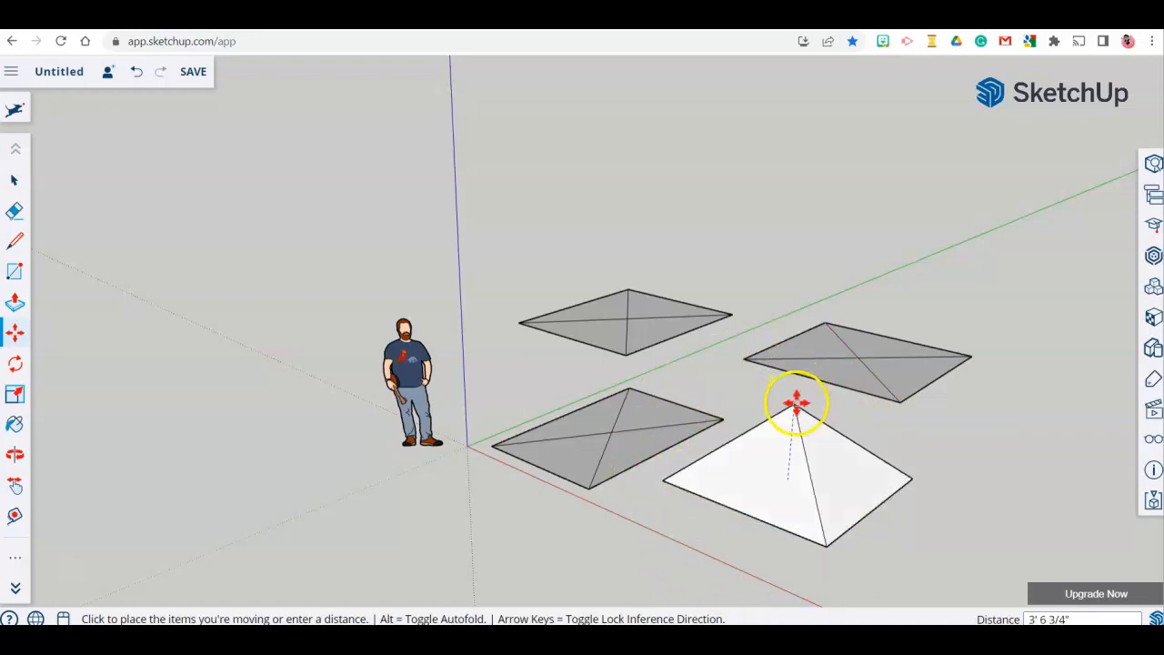
{"action": "left_click", "coordinate": [792, 425]}
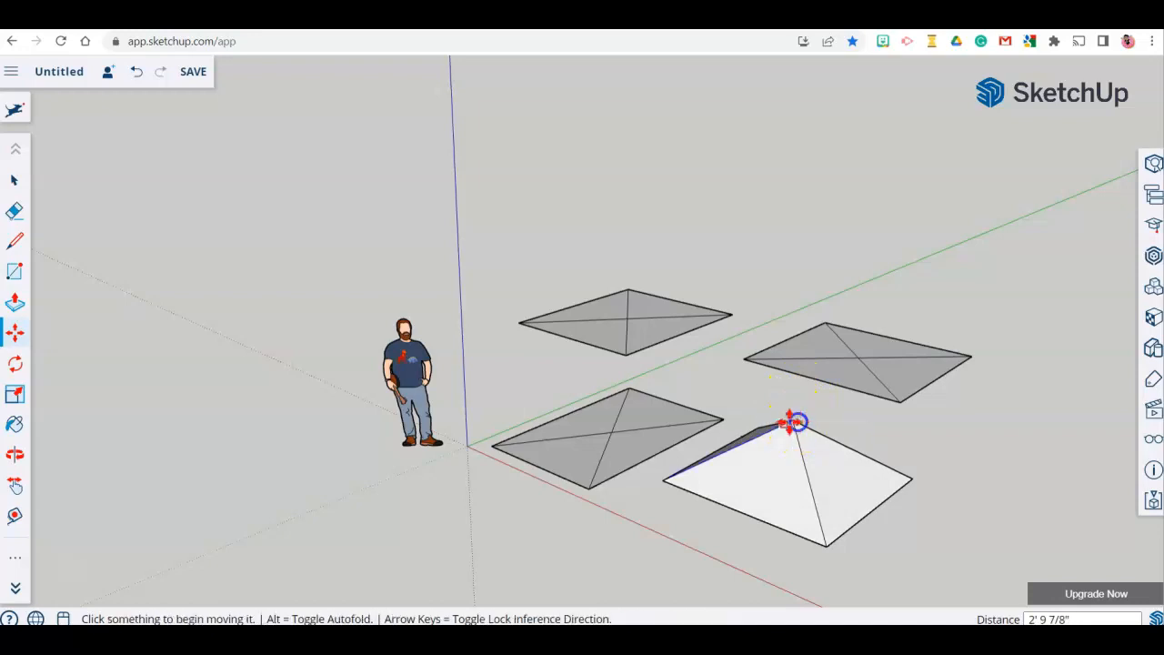
Raise the diagonal intersections of the rectangle nearest the origin by about 8' 2" and of the one behind the low pyramid by about 5' 11"
{"action": "left_click", "coordinate": [609, 434]}
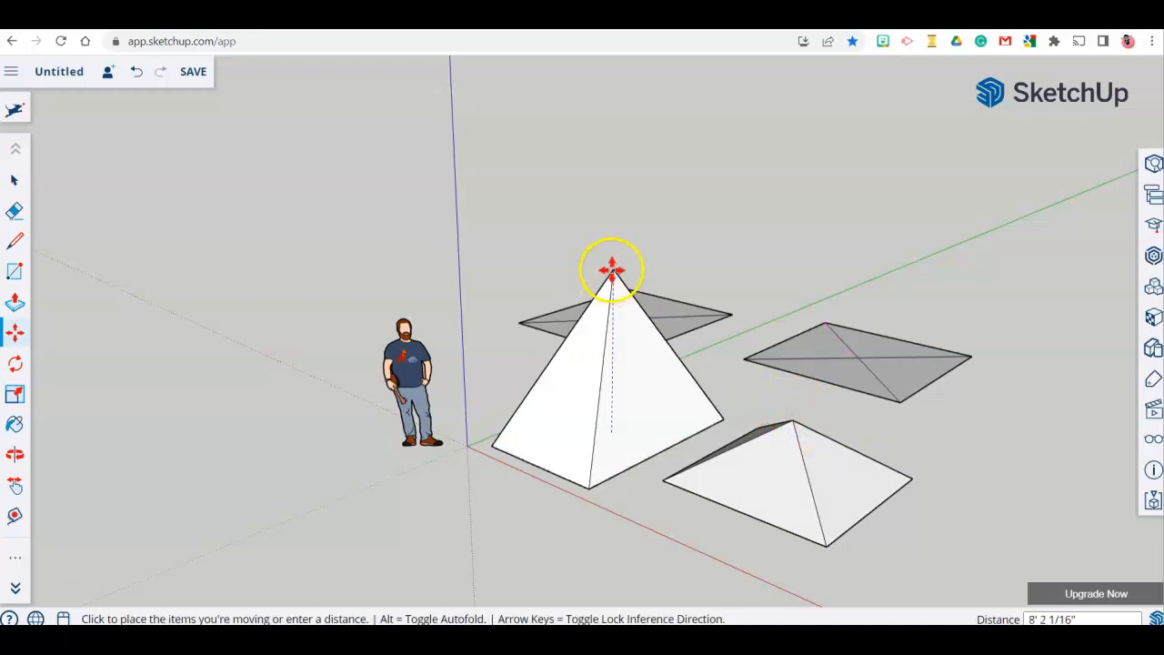
{"action": "left_click", "coordinate": [610, 270]}
{"action": "left_click", "coordinate": [860, 358]}
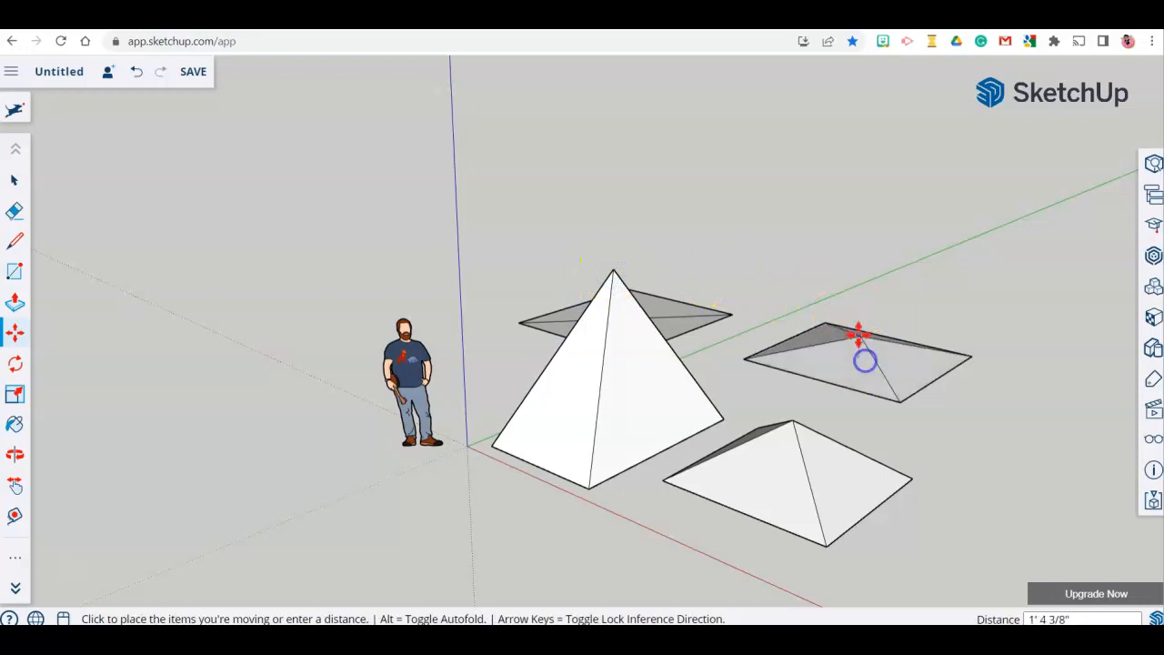
{"action": "left_click", "coordinate": [872, 262]}
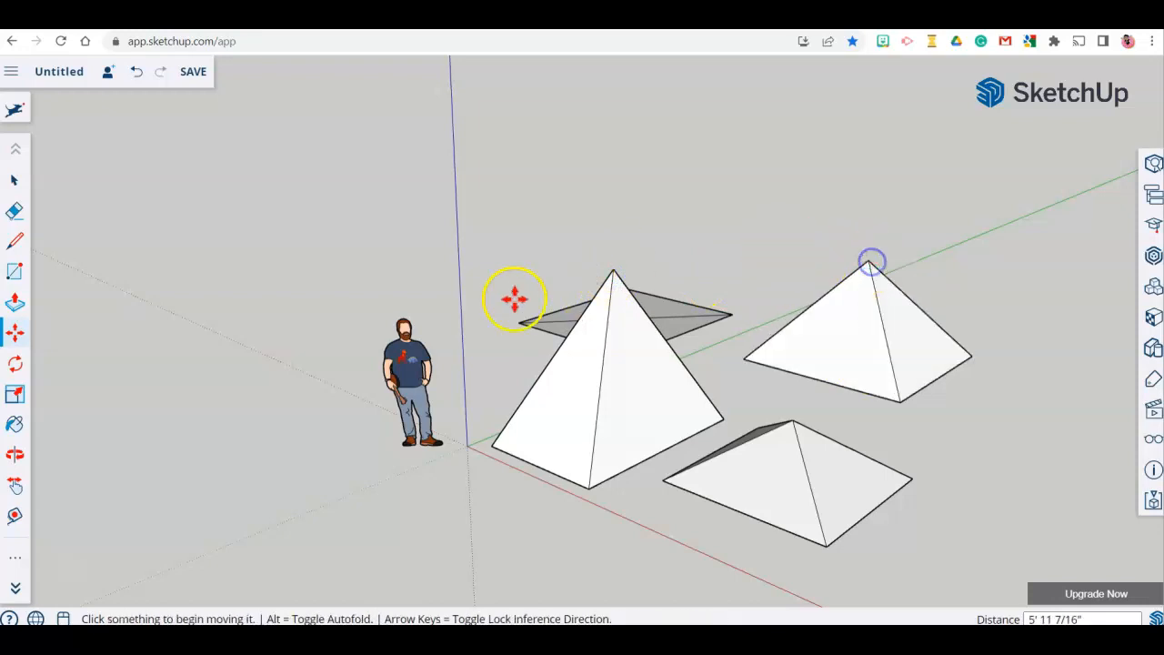
Move the remaining flat rectangle's diagonal intersection straight up to form the fourth pyramid
{"action": "middle_click_drag", "start_coordinate": [541, 293], "coordinate": [873, 367]}
{"action": "left_click", "coordinate": [427, 311]}
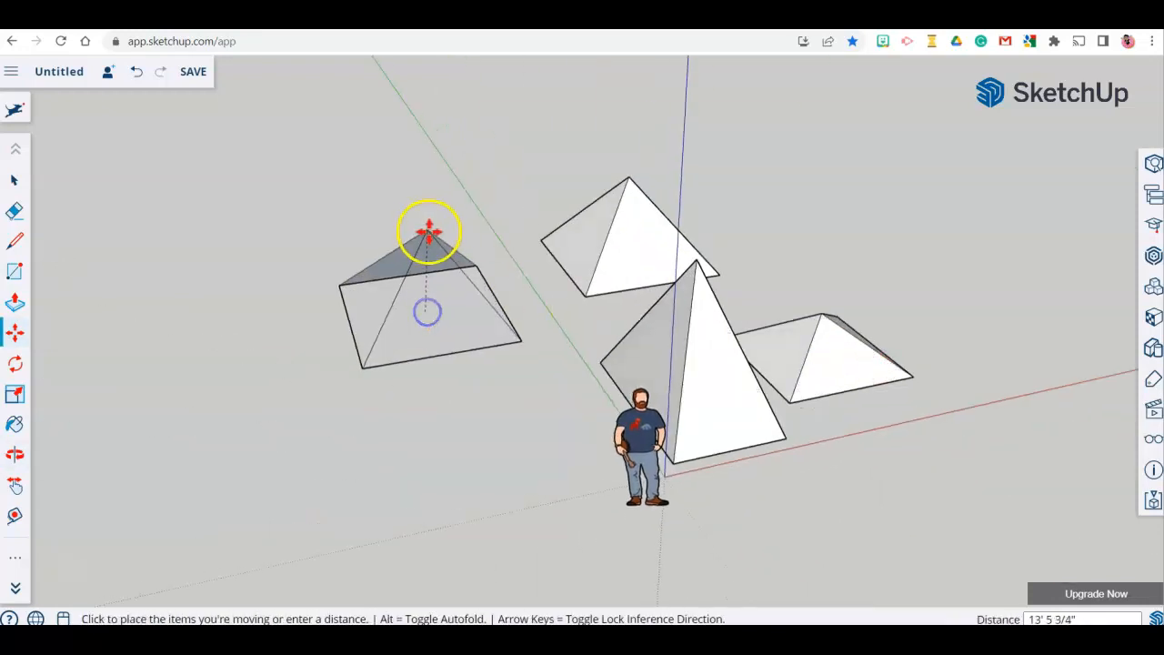
{"action": "left_click", "coordinate": [415, 224]}
Close the open underside of the pyramid nearest the origin with a line between opposite base corners
{"action": "middle_click_drag", "start_coordinate": [416, 224], "coordinate": [548, 195]}
{"action": "middle_click_drag", "start_coordinate": [463, 390], "coordinate": [779, 337]}
{"action": "key", "text": "m"}
{"action": "left_click", "coordinate": [16, 240]}
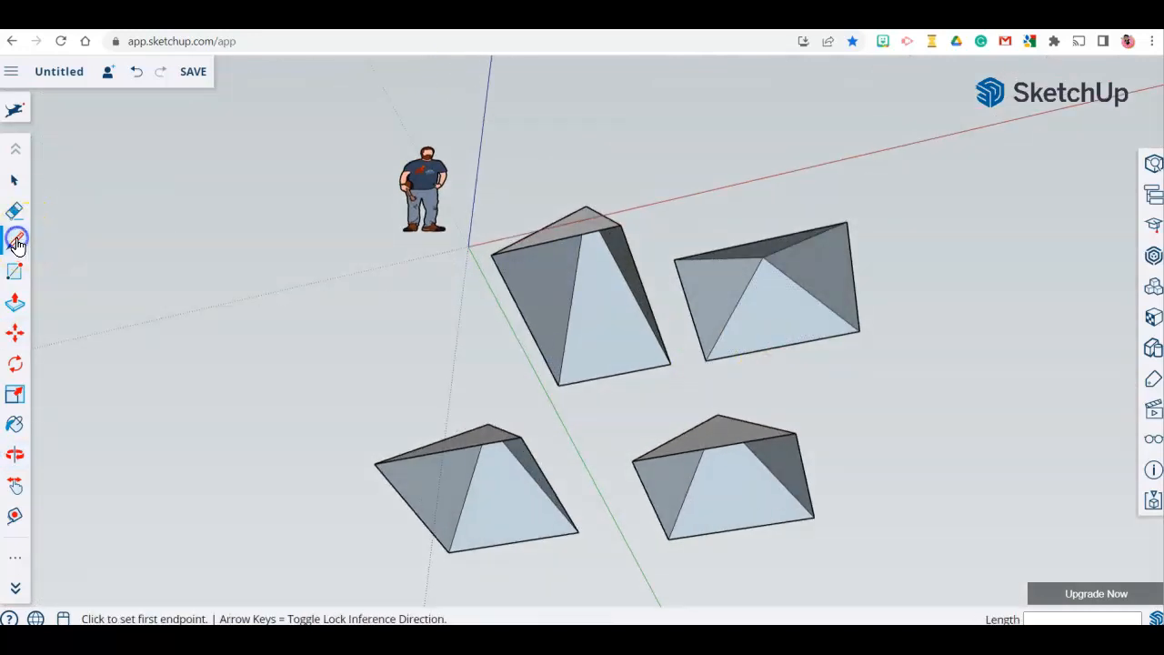
{"action": "left_click", "coordinate": [503, 251]}
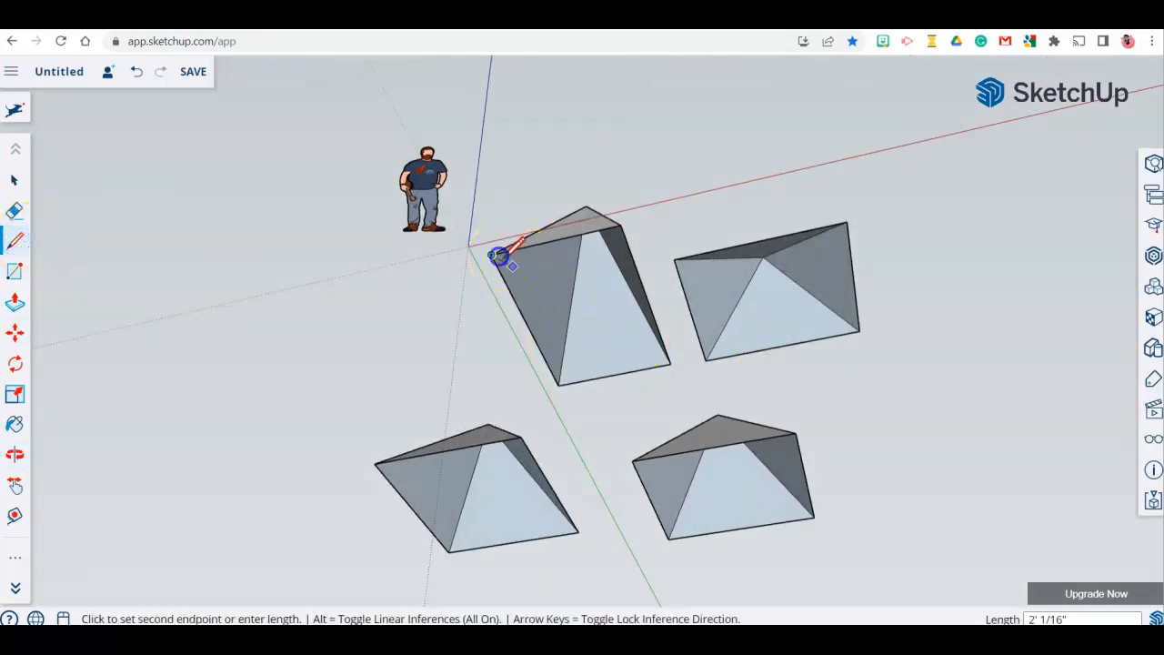
{"action": "left_click", "coordinate": [669, 362]}
Erase the diagonal line across the closed base of the pyramid nearest the origin
{"action": "middle_click_drag", "start_coordinate": [607, 271], "coordinate": [532, 277]}
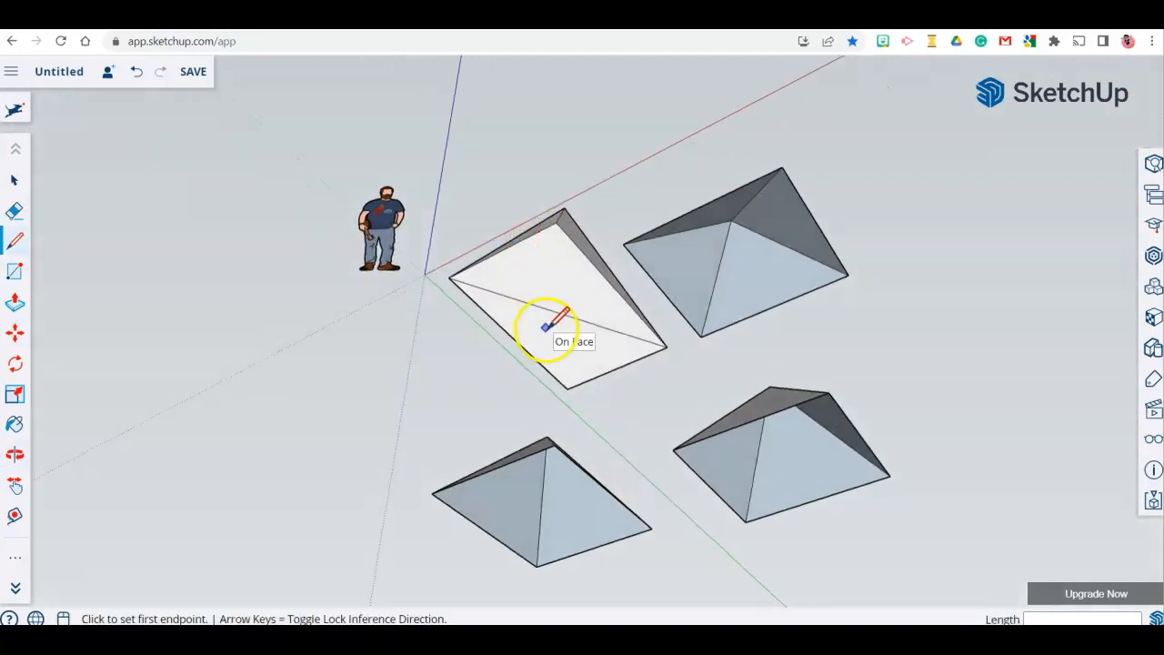
{"action": "key", "text": "e"}
{"action": "mouse_move", "coordinate": [431, 234]}
{"action": "middle_mouse_down"}
{"action": "mouse_move", "coordinate": [499, 491]}
{"action": "mouse_move", "coordinate": [507, 309]}
{"action": "middle_mouse_up"}
{"action": "mouse_move", "coordinate": [627, 266]}
{"action": "middle_mouse_down"}
{"action": "mouse_move", "coordinate": [546, 485]}
{"action": "mouse_move", "coordinate": [473, 338]}
{"action": "mouse_move", "coordinate": [688, 346]}
{"action": "mouse_move", "coordinate": [532, 239]}
{"action": "mouse_move", "coordinate": [475, 455]}
{"action": "middle_mouse_up"}
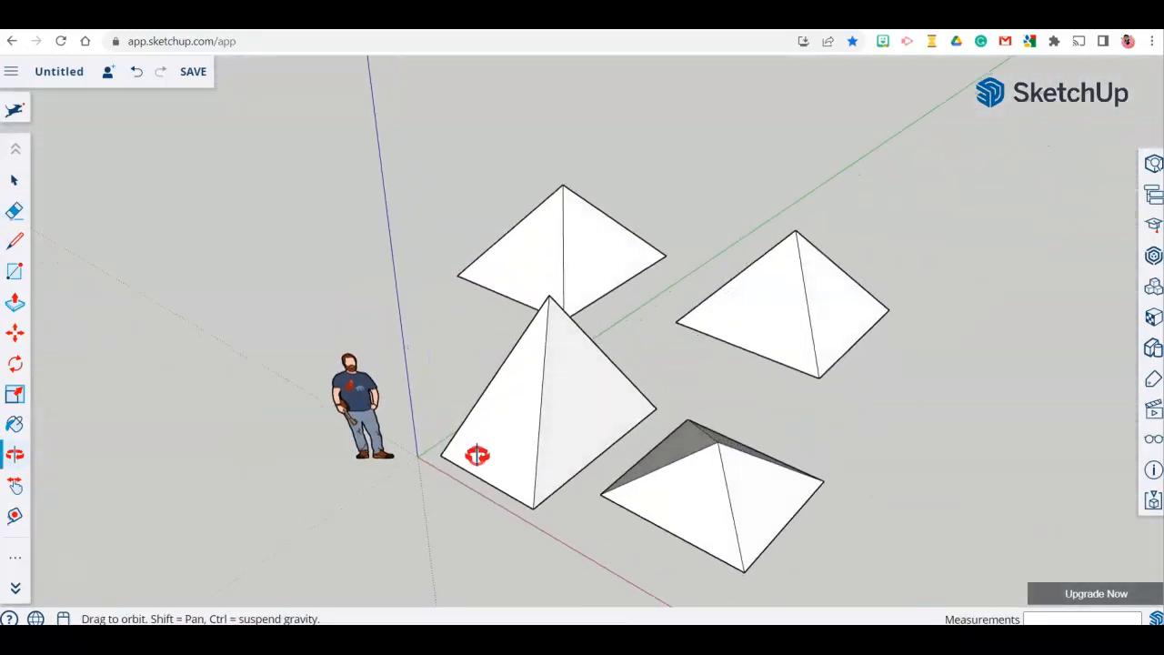
Choose the Stone Sandstone Ashlar Light material from the Brick, Cladding and Siding collection for painting
{"action": "scroll", "coordinate": [624, 311], "scroll_direction": "up", "scroll_amount": 3}
{"action": "scroll", "coordinate": [628, 320], "scroll_direction": "down", "scroll_amount": 4}
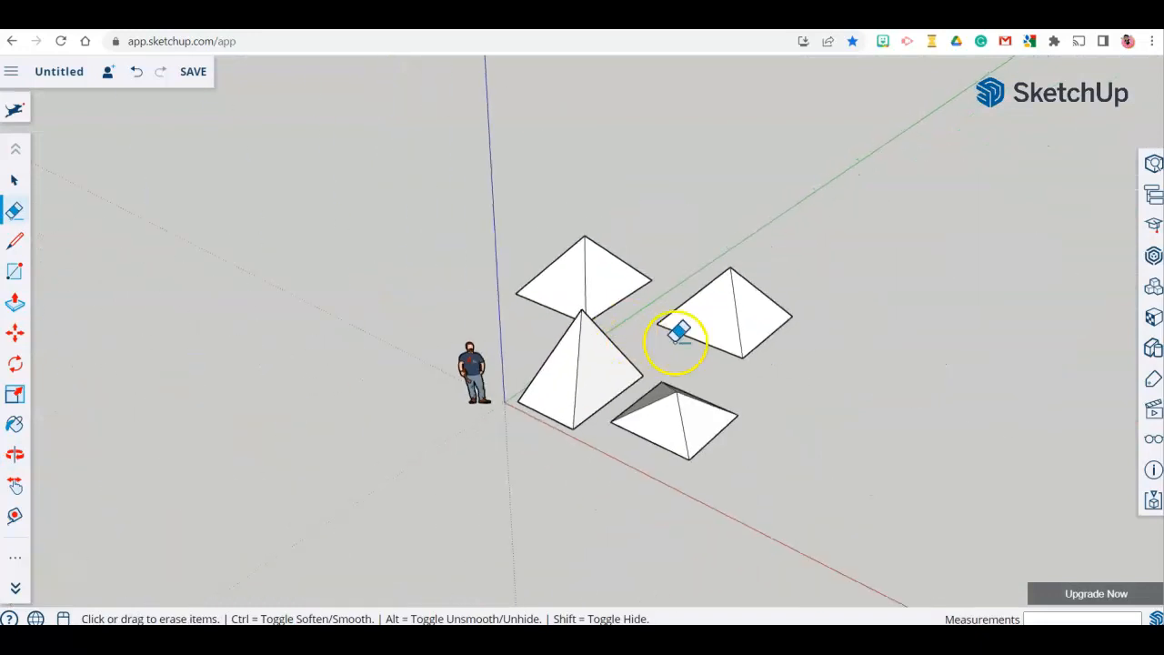
{"action": "scroll", "coordinate": [631, 348], "scroll_direction": "up", "scroll_amount": 3}
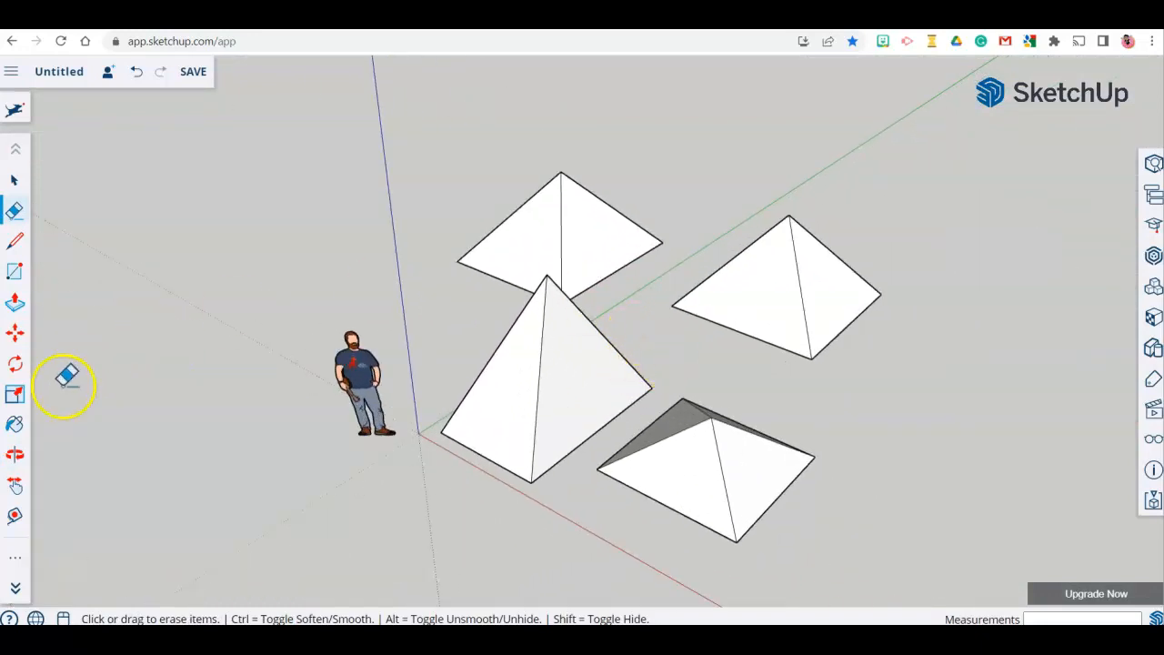
{"action": "left_click", "coordinate": [14, 425]}
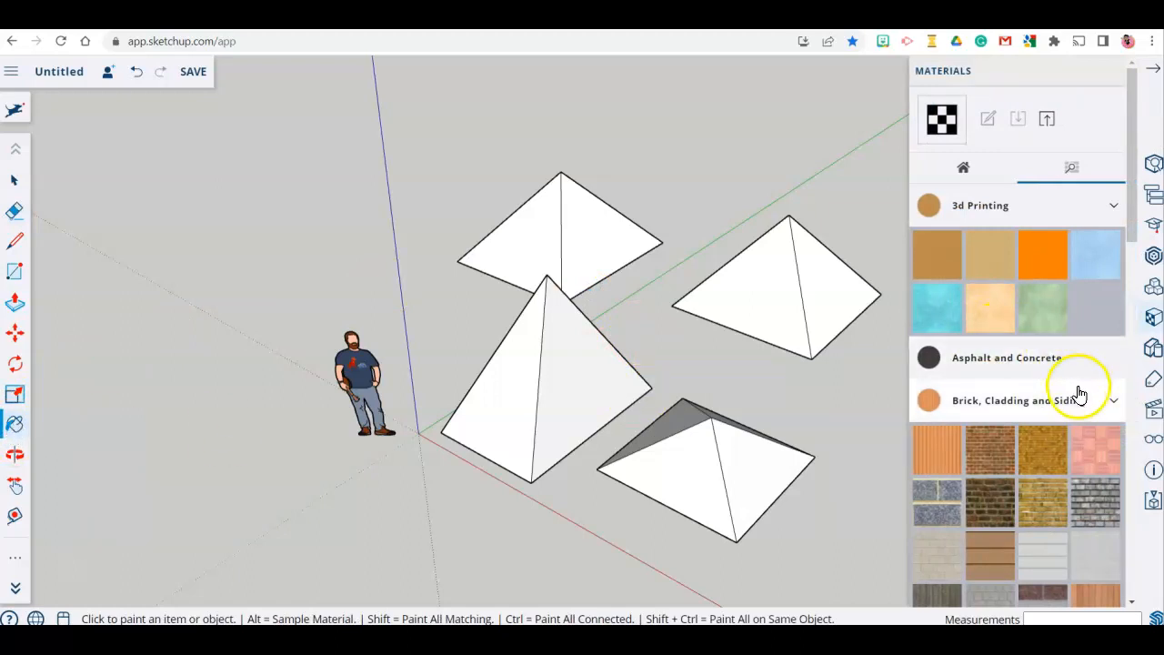
{"action": "scroll", "coordinate": [1031, 397], "scroll_direction": "down", "scroll_amount": 3}
{"action": "scroll", "coordinate": [1042, 408], "scroll_direction": "down", "scroll_amount": 6}
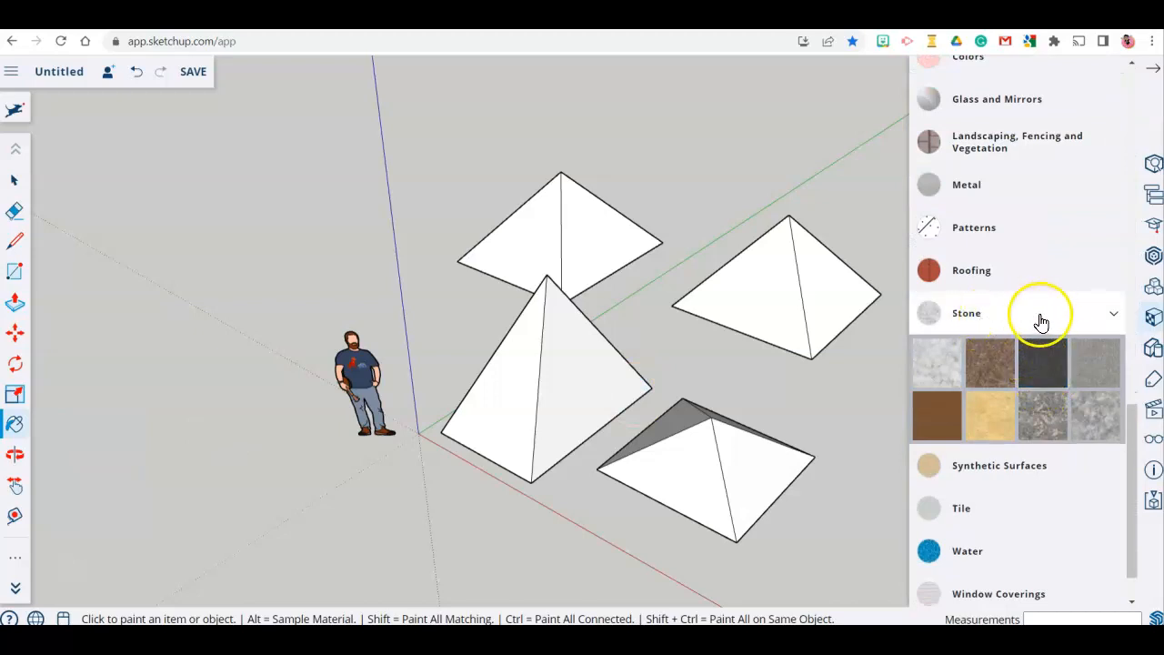
{"action": "scroll", "coordinate": [1036, 316], "scroll_direction": "down", "scroll_amount": 1}
{"action": "scroll", "coordinate": [1049, 363], "scroll_direction": "up", "scroll_amount": 5}
{"action": "scroll", "coordinate": [1051, 380], "scroll_direction": "up", "scroll_amount": 8}
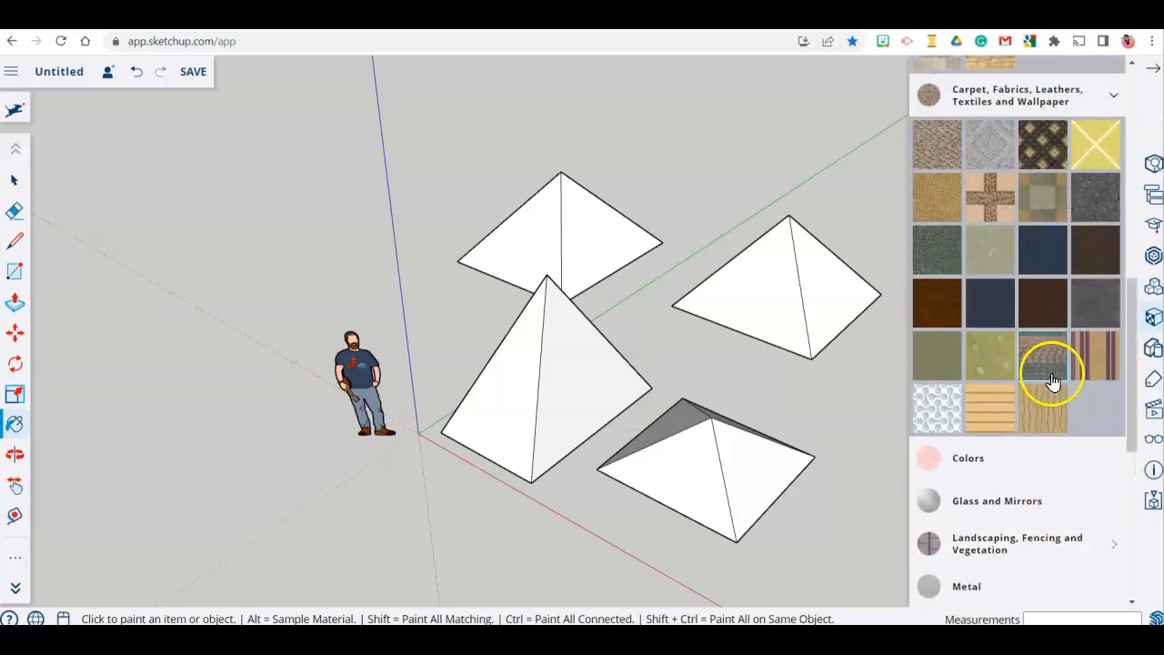
{"action": "left_click", "coordinate": [1021, 191]}
{"action": "left_click", "coordinate": [1021, 191]}
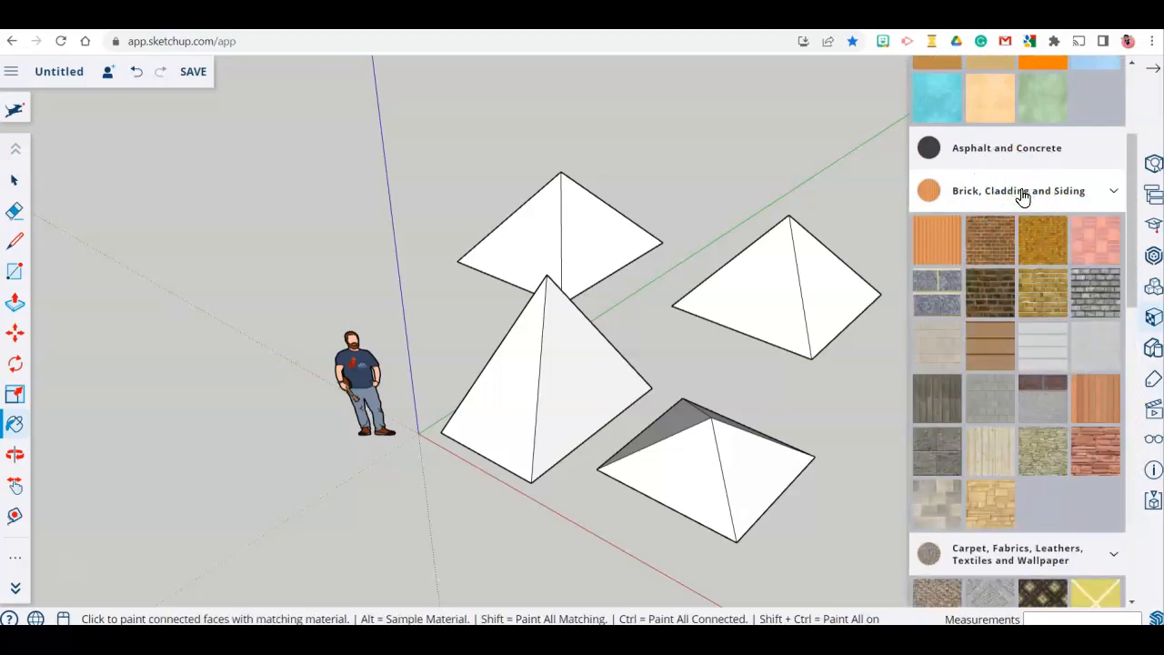
{"action": "left_click", "coordinate": [990, 497]}
Paint all the sloping faces of the pyramid nearest the origin with Stone Sandstone Ashlar Light
{"action": "left_click", "coordinate": [546, 380]}
{"action": "left_click", "coordinate": [500, 391]}
{"action": "key", "text": "o"}
{"action": "middle_click_drag", "start_coordinate": [422, 355], "coordinate": [907, 367]}
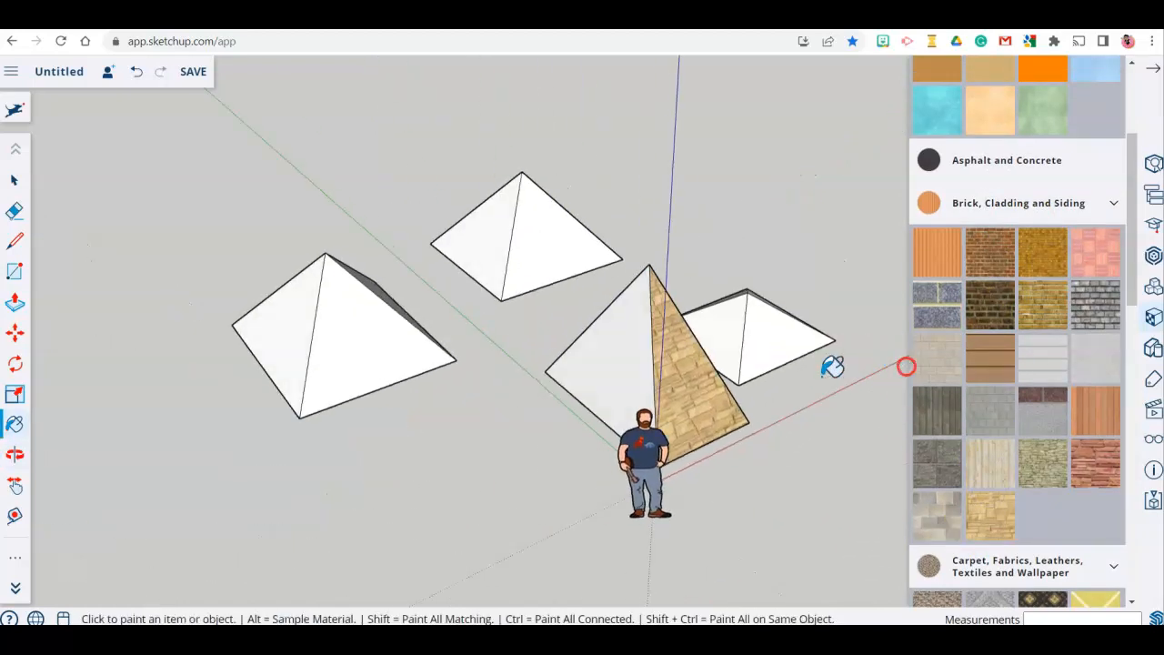
{"action": "left_click", "coordinate": [631, 345]}
{"action": "mouse_move", "coordinate": [455, 300]}
{"action": "middle_mouse_down"}
{"action": "mouse_move", "coordinate": [533, 303]}
{"action": "mouse_move", "coordinate": [785, 367]}
{"action": "middle_mouse_up"}
{"action": "left_click", "coordinate": [642, 309]}
{"action": "middle_click_drag", "start_coordinate": [860, 323], "coordinate": [155, 227]}
{"action": "middle_click_drag", "start_coordinate": [519, 355], "coordinate": [774, 389]}
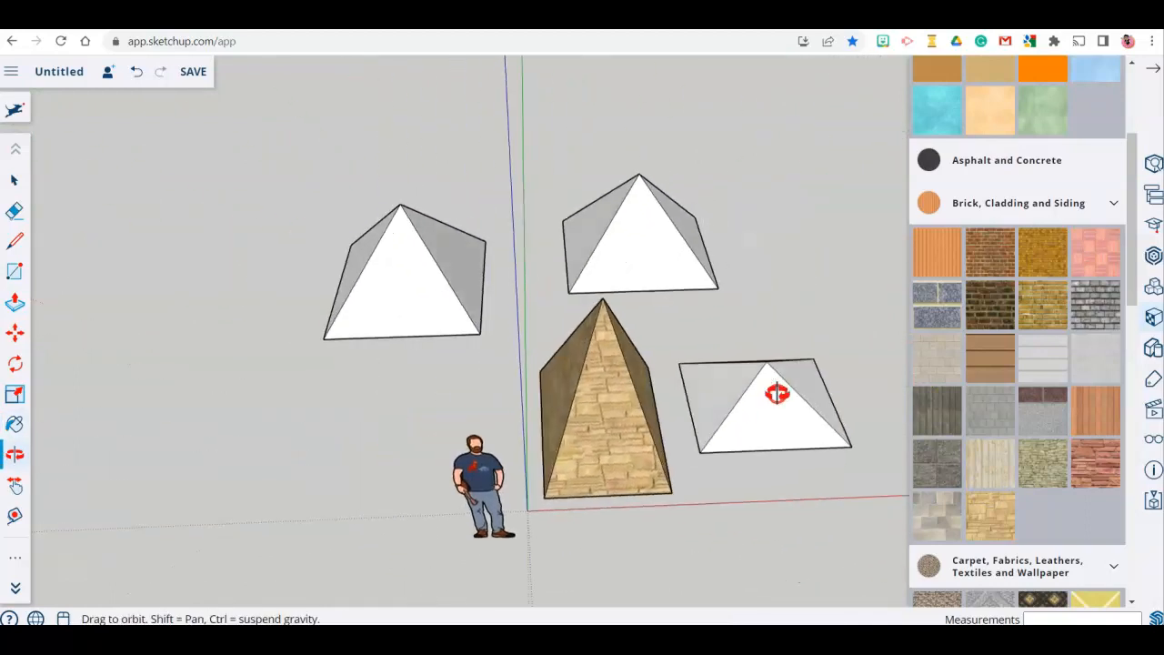
Select the whole pyramid across the green axis, paint it with Stone Sandstone Ashlar Light, and clear the selection
{"action": "left_click", "coordinate": [14, 180]}
{"action": "left_click_drag", "start_coordinate": [287, 190], "coordinate": [501, 364]}
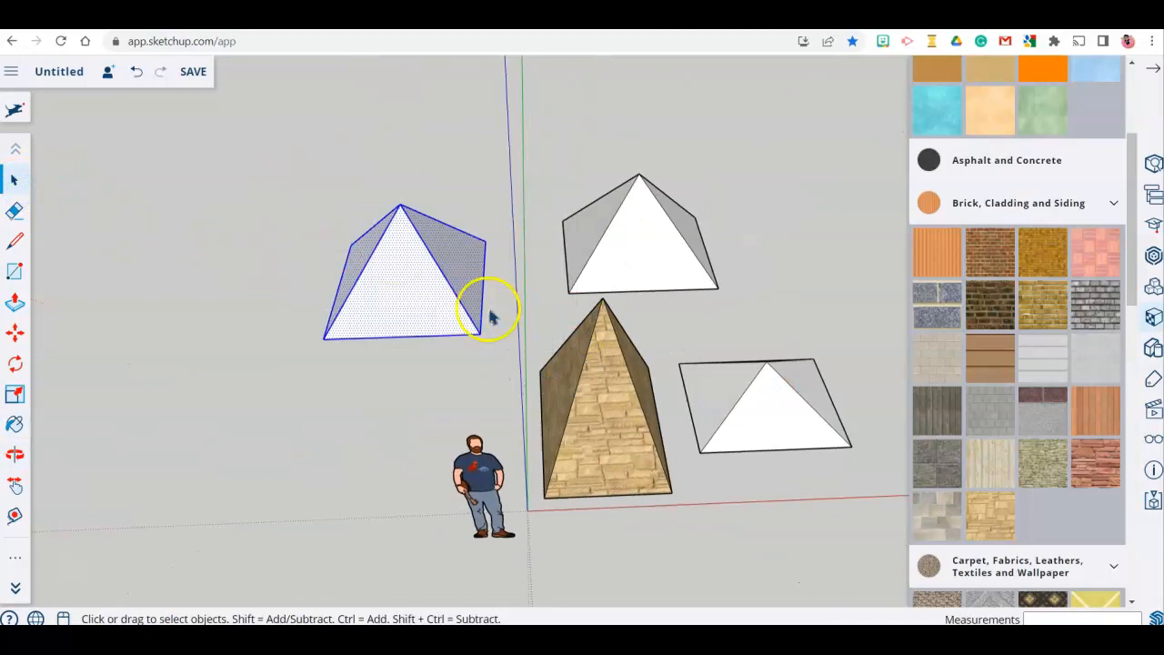
{"action": "middle_click_drag", "start_coordinate": [727, 356], "coordinate": [395, 307]}
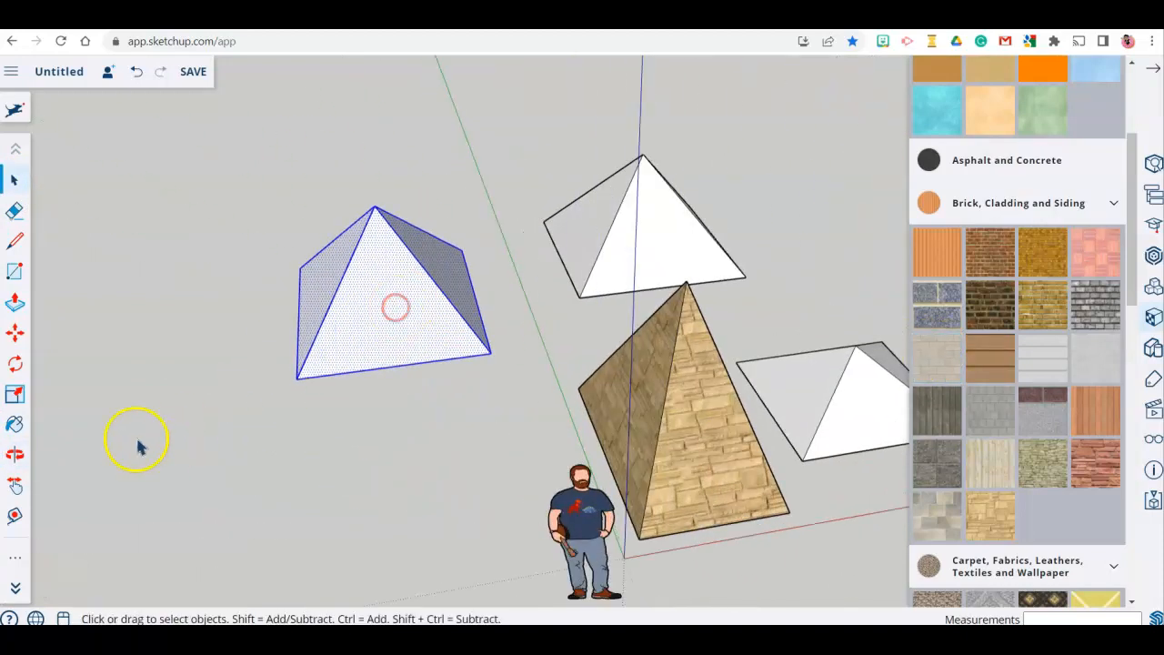
{"action": "left_click", "coordinate": [16, 420]}
{"action": "mouse_move", "coordinate": [520, 372]}
{"action": "middle_mouse_down"}
{"action": "mouse_move", "coordinate": [260, 229]}
{"action": "mouse_move", "coordinate": [657, 449]}
{"action": "mouse_move", "coordinate": [917, 430]}
{"action": "mouse_move", "coordinate": [686, 405]}
{"action": "mouse_move", "coordinate": [671, 478]}
{"action": "mouse_move", "coordinate": [333, 424]}
{"action": "mouse_move", "coordinate": [351, 504]}
{"action": "middle_mouse_up"}
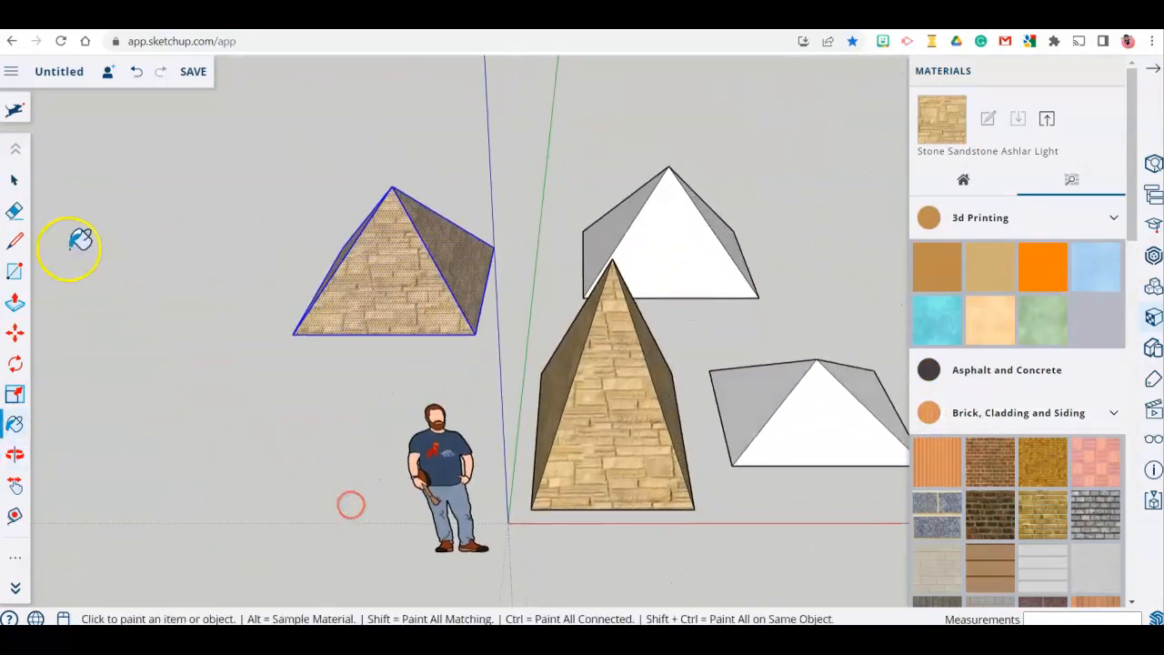
{"action": "left_click", "coordinate": [12, 181]}
{"action": "scroll", "coordinate": [405, 292], "scroll_direction": "down", "scroll_amount": 5}
{"action": "left_click", "coordinate": [677, 390]}
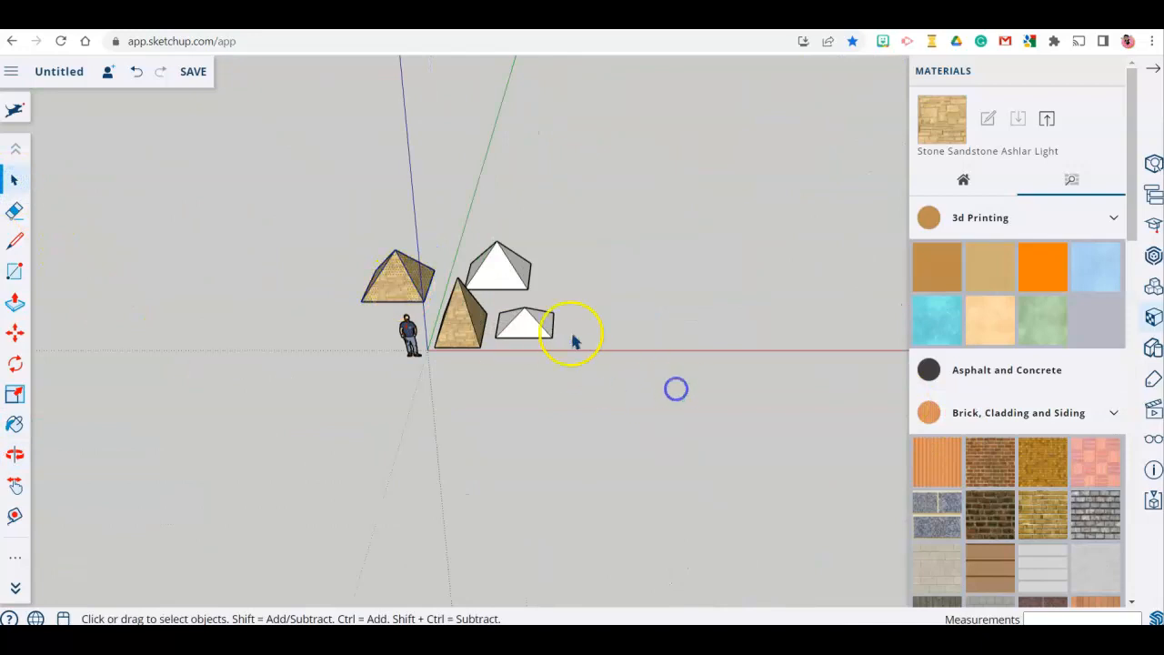
Draw a circle of about 4' 5" radius flat on the ground beside the low pyramid
{"action": "scroll", "coordinate": [535, 312], "scroll_direction": "up", "scroll_amount": 5}
{"action": "scroll", "coordinate": [492, 261], "scroll_direction": "down", "scroll_amount": 2}
{"action": "middle_click_drag", "start_coordinate": [569, 357], "coordinate": [530, 341]}
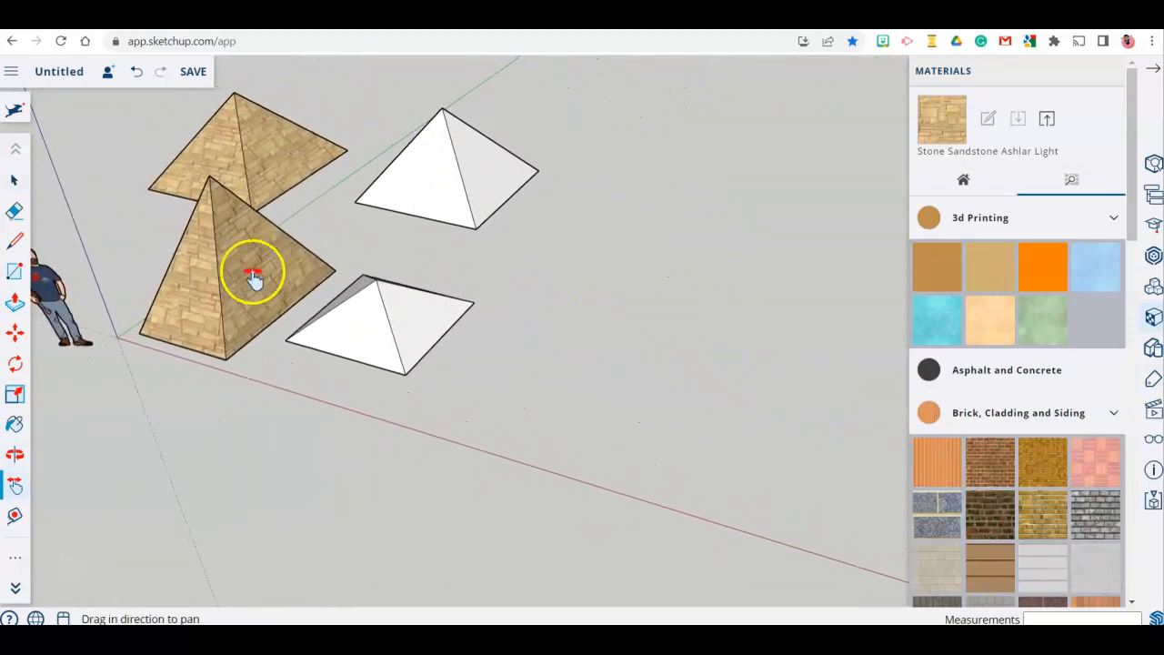
{"action": "left_click", "coordinate": [22, 185]}
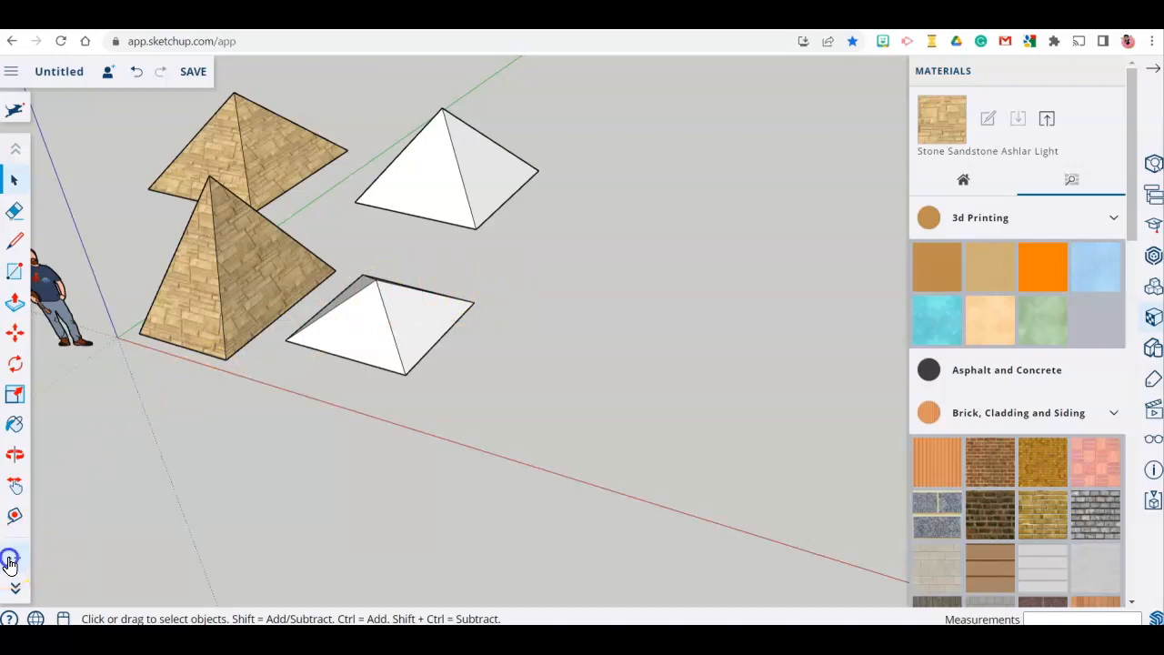
{"action": "left_click", "coordinate": [10, 560]}
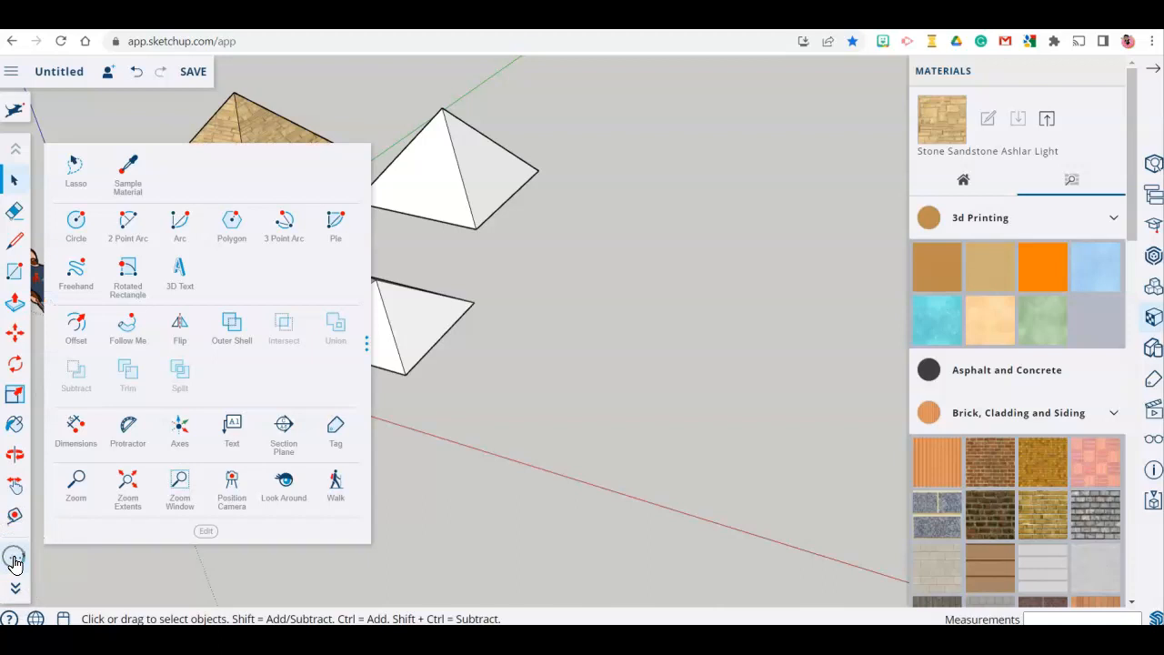
{"action": "left_click", "coordinate": [76, 223]}
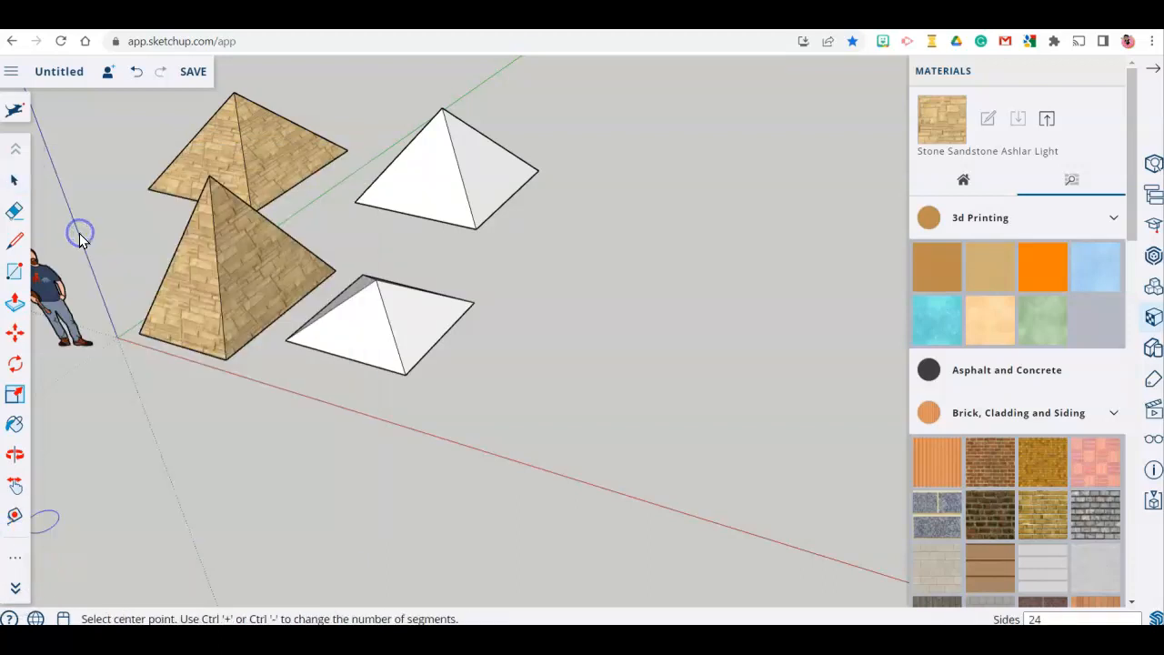
{"action": "left_click", "coordinate": [538, 376]}
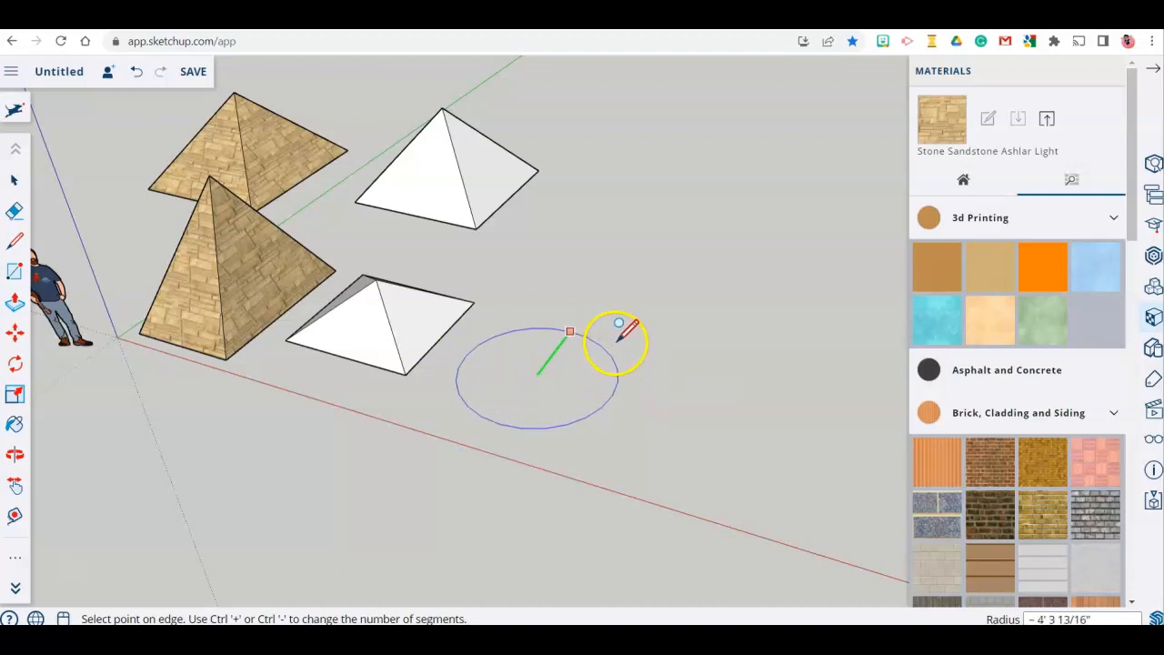
{"action": "middle_click_drag", "start_coordinate": [624, 325], "coordinate": [608, 306]}
{"action": "middle_click_drag", "start_coordinate": [590, 248], "coordinate": [590, 322]}
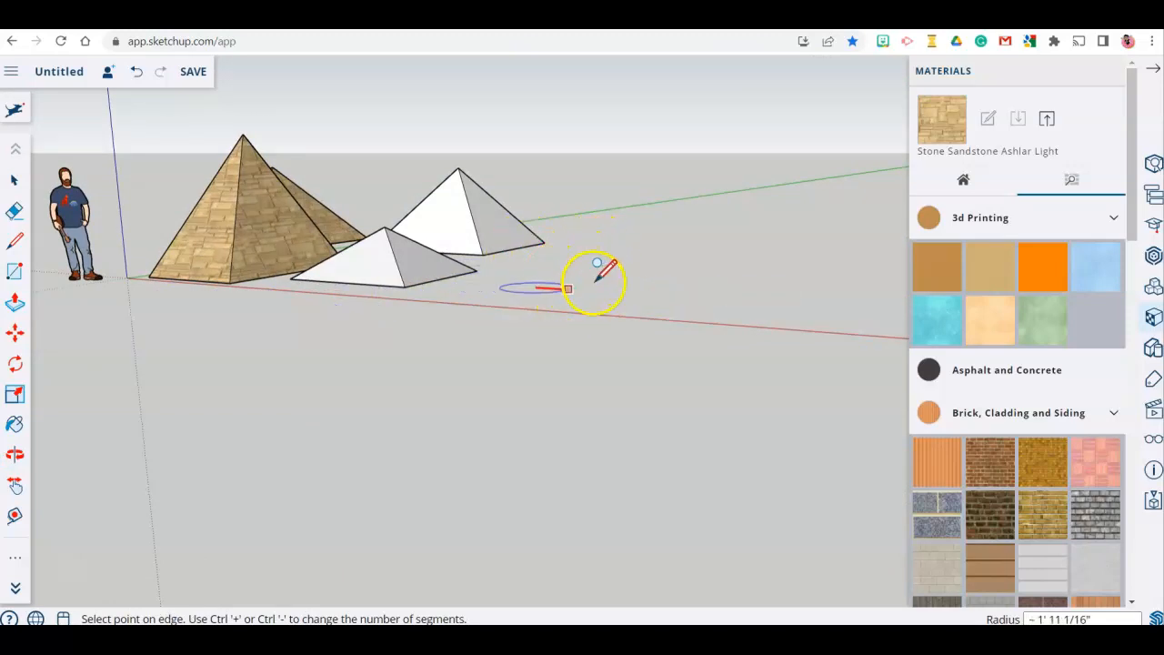
{"action": "middle_click_drag", "start_coordinate": [594, 289], "coordinate": [586, 337]}
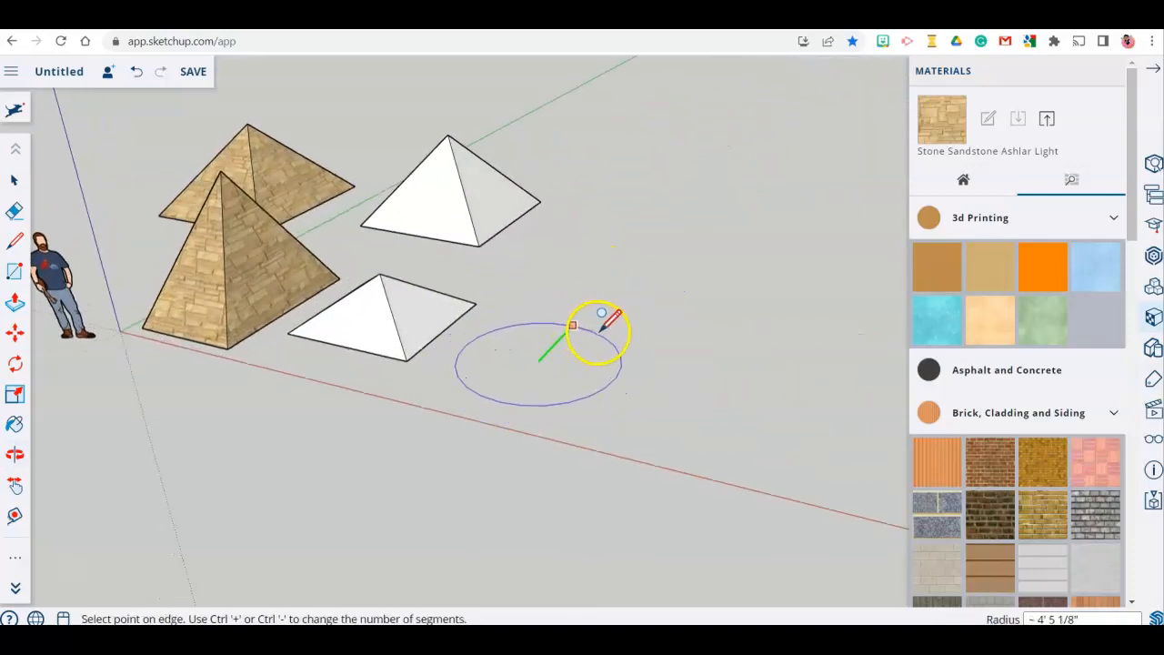
{"action": "left_click", "coordinate": [598, 333]}
{"action": "scroll", "coordinate": [637, 387], "scroll_direction": "up", "scroll_amount": 1}
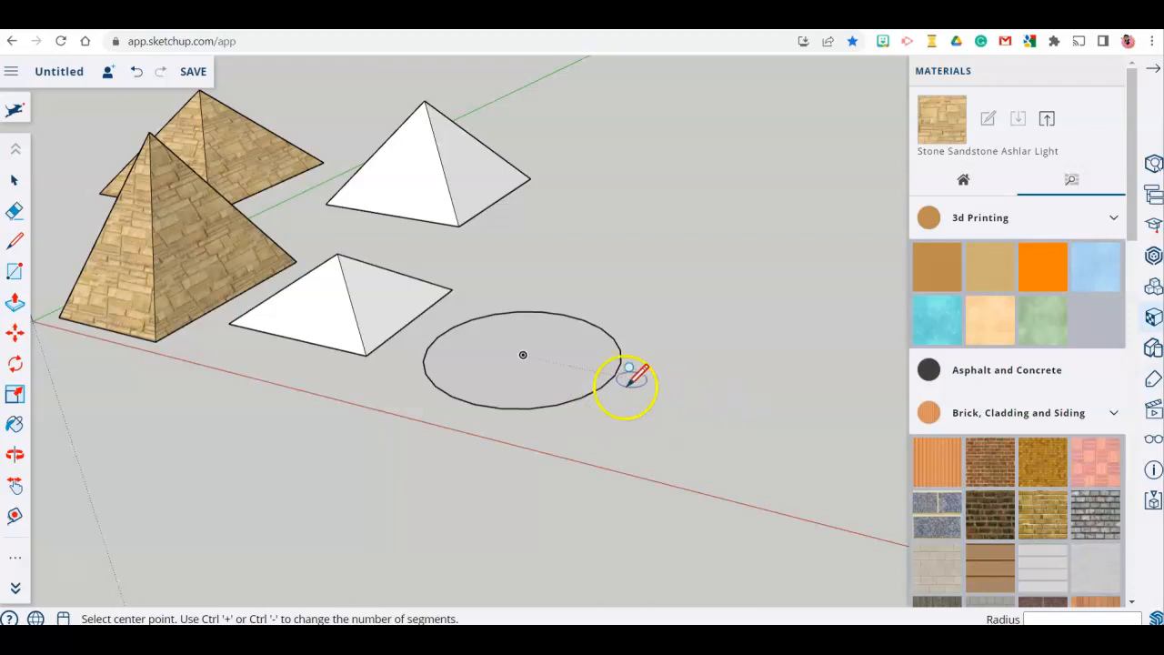
Draw a second circle of about 4' 5" radius over the first, from its centre to an endpoint on its edge
{"action": "left_click", "coordinate": [523, 354]}
{"action": "mouse_move", "coordinate": [534, 320]}
{"action": "middle_mouse_down"}
{"action": "mouse_move", "coordinate": [540, 333]}
{"action": "mouse_move", "coordinate": [538, 271]}
{"action": "mouse_move", "coordinate": [526, 301]}
{"action": "middle_mouse_up"}
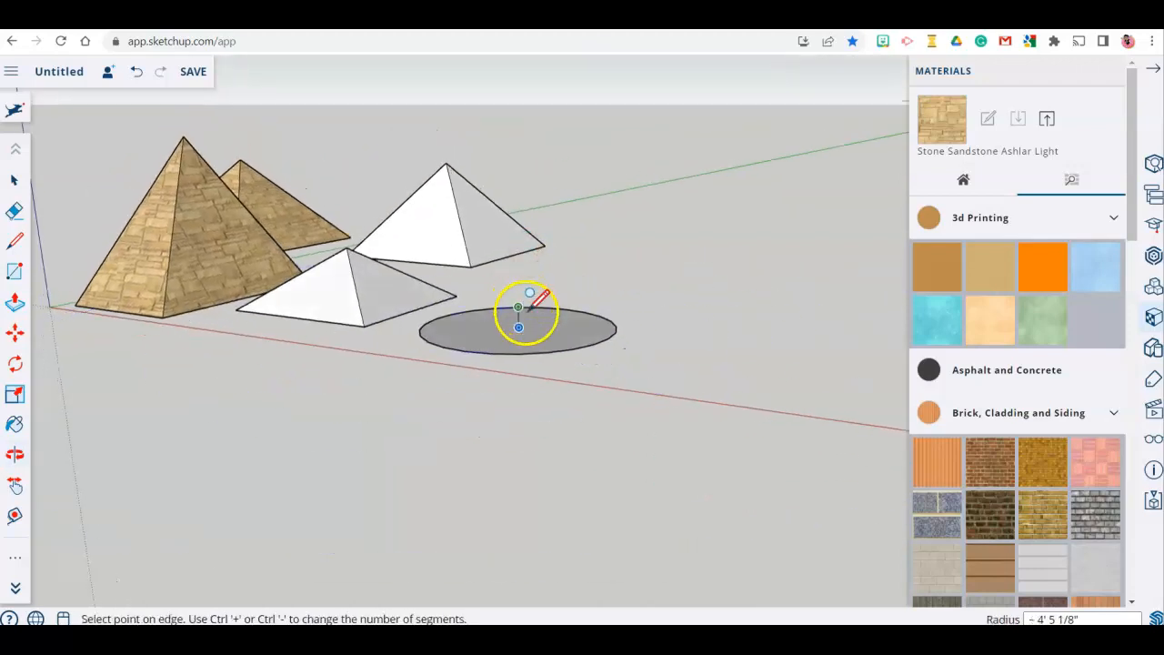
{"action": "middle_click_drag", "start_coordinate": [519, 315], "coordinate": [525, 380]}
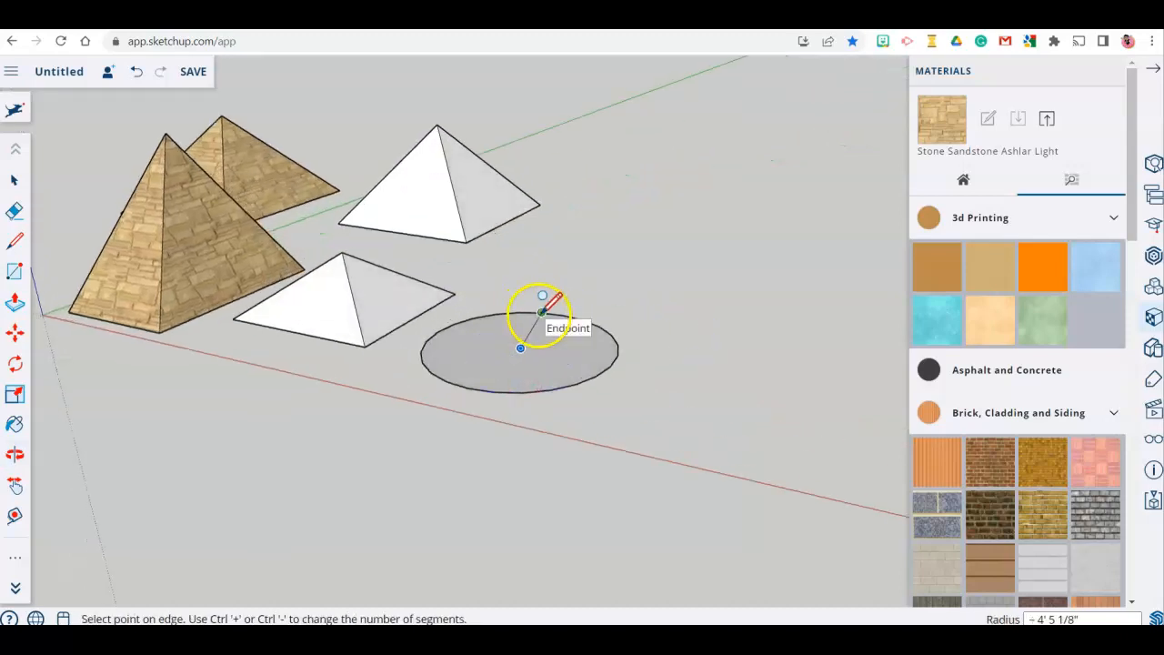
{"action": "left_click", "coordinate": [542, 312]}
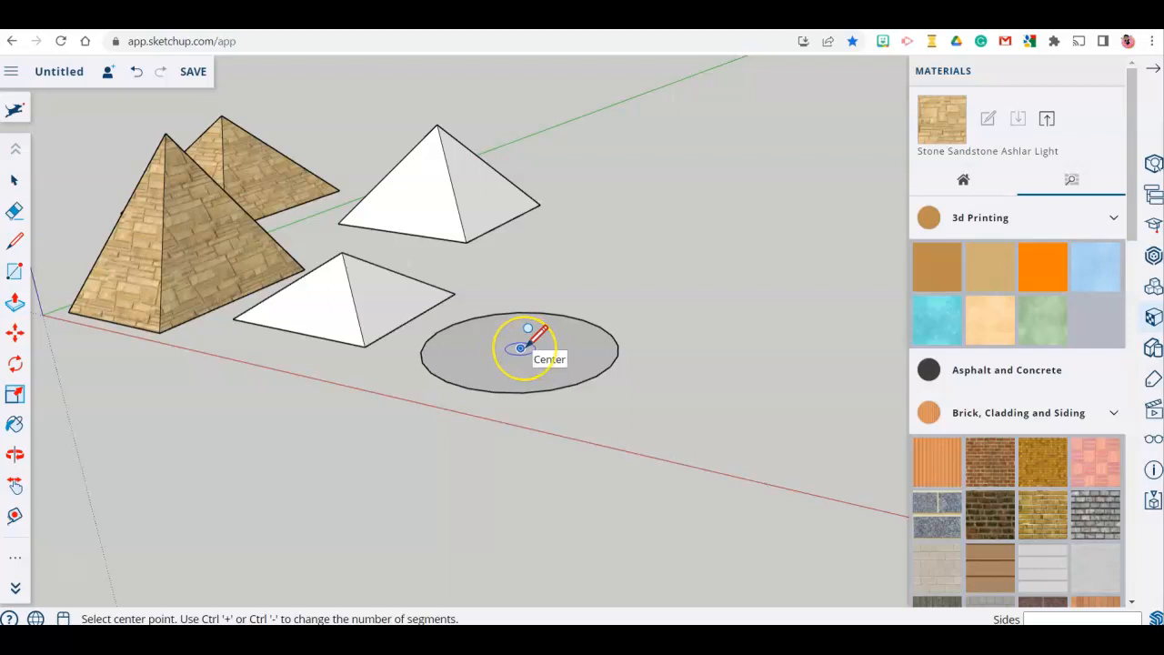
Draw a vertical line about 5' 6" tall upward from the circle's centre
{"action": "left_click", "coordinate": [14, 244]}
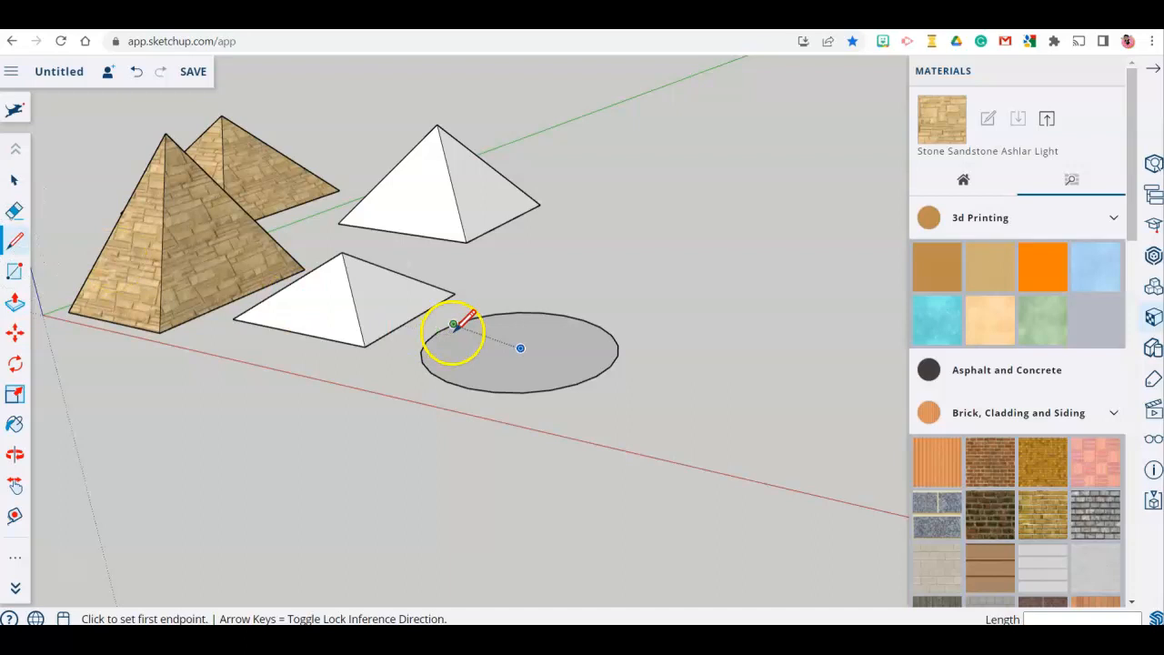
{"action": "left_click", "coordinate": [520, 347]}
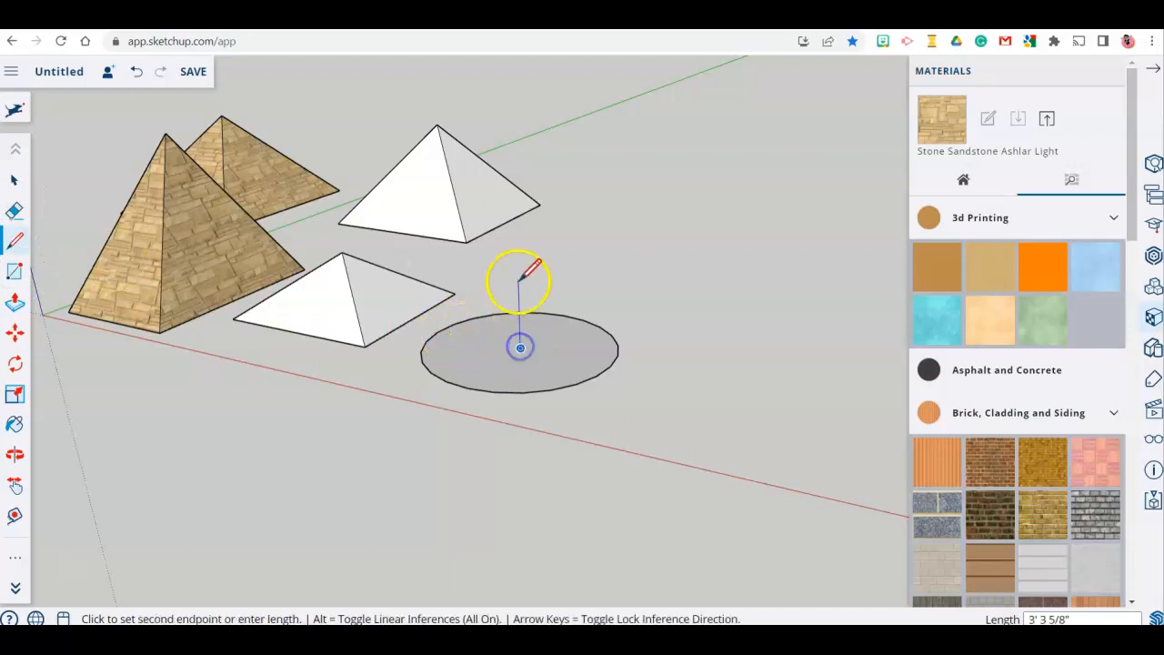
{"action": "left_click", "coordinate": [516, 230]}
{"action": "key", "text": "Escape"}
{"action": "middle_click_drag", "start_coordinate": [616, 296], "coordinate": [558, 301]}
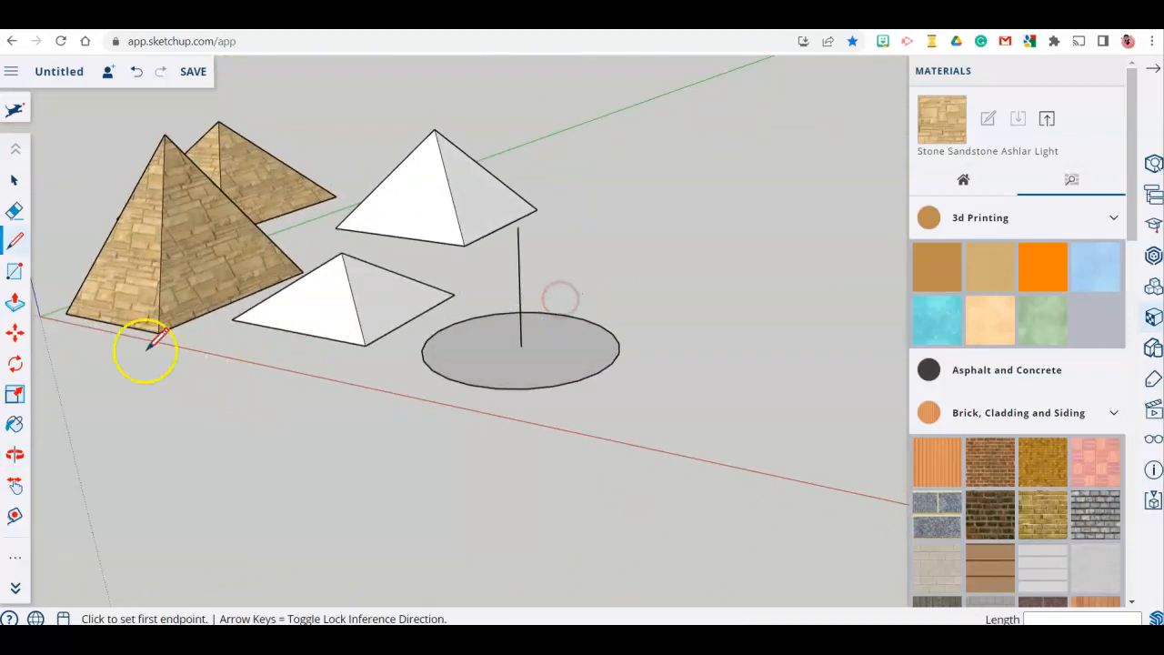
Draw an upright rectangle about 4' 5" by 5' 6" from the vertical line's upper end to the circle's edge
{"action": "left_click", "coordinate": [16, 274]}
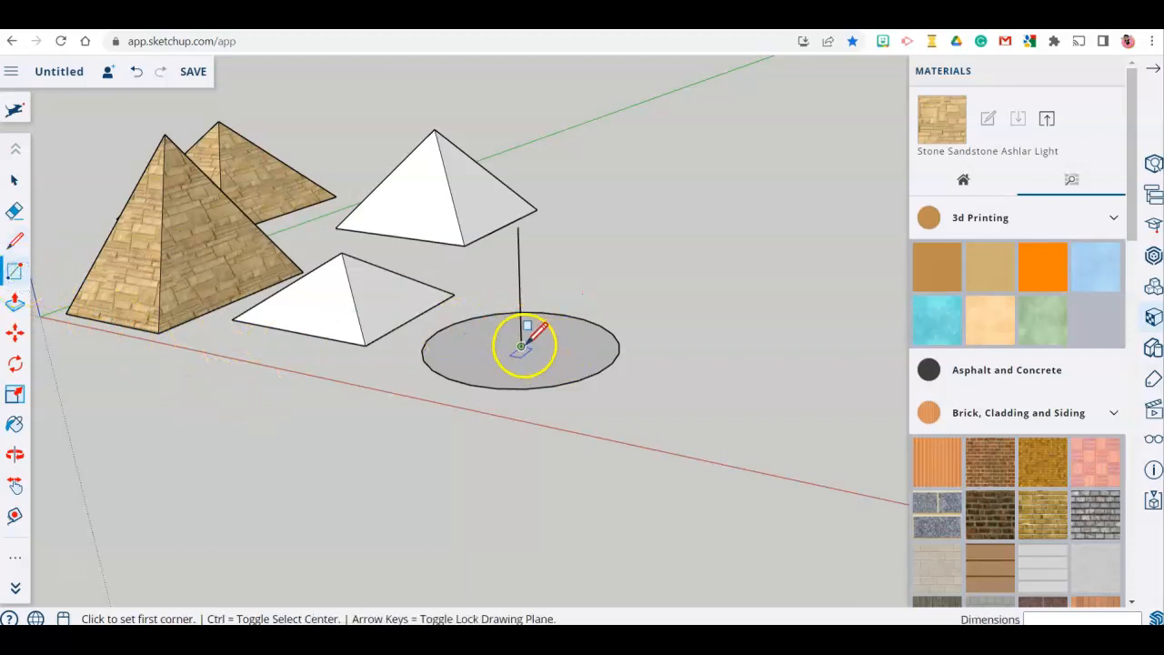
{"action": "left_click", "coordinate": [519, 227]}
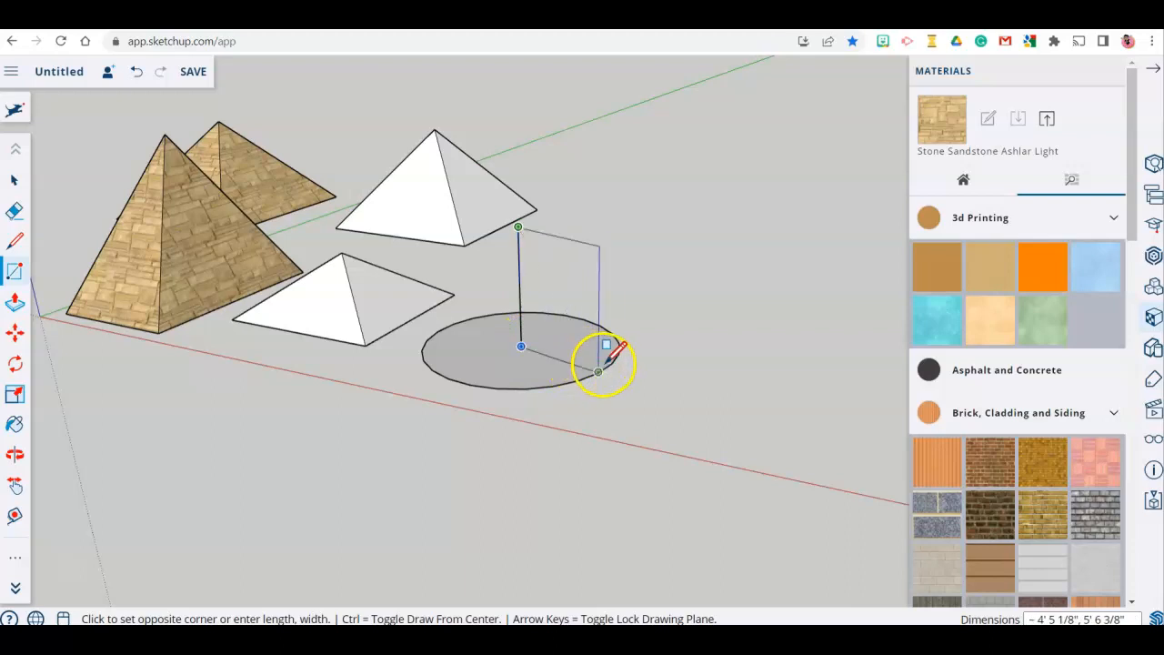
{"action": "left_click", "coordinate": [613, 361]}
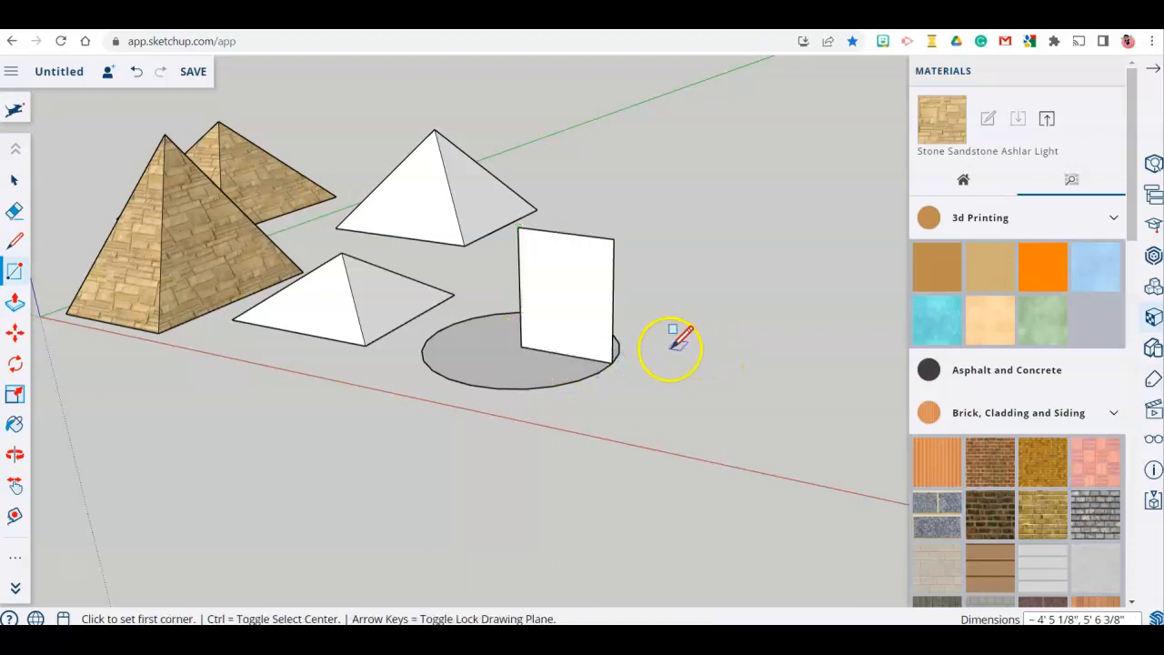
Delete the ground circle's face and edge, keeping the upright rectangle
{"action": "key", "text": "o"}
{"action": "left_click_drag", "start_coordinate": [689, 343], "coordinate": [681, 464]}
{"action": "key", "text": "r"}
{"action": "scroll", "coordinate": [691, 391], "scroll_direction": "up", "scroll_amount": 5}
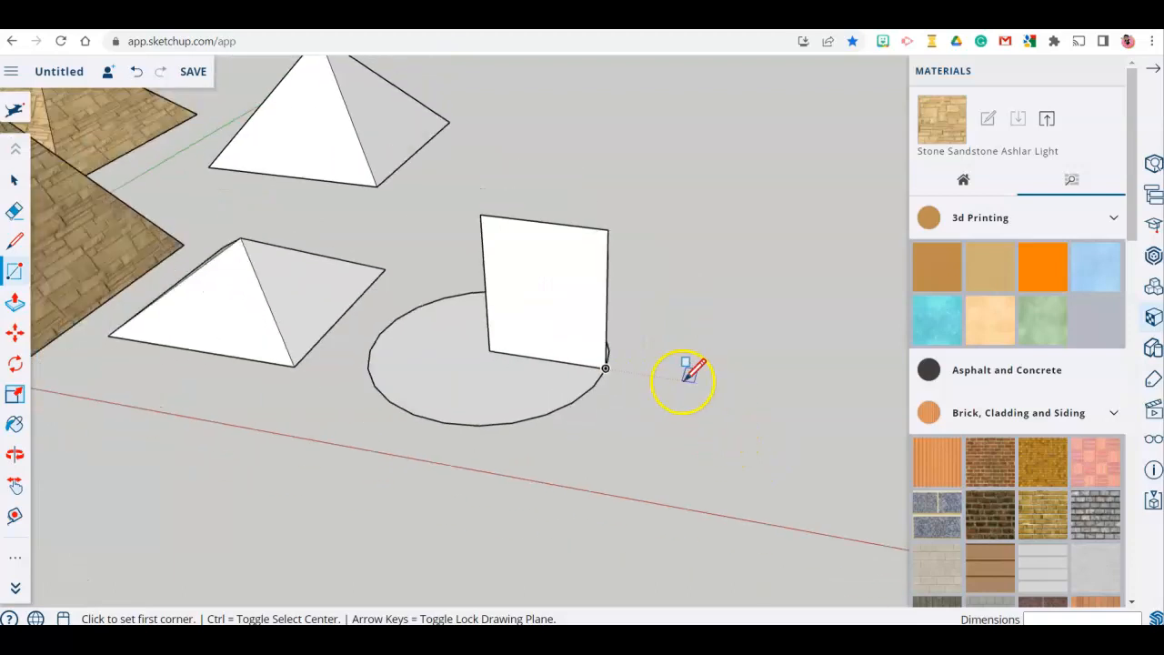
{"action": "scroll", "coordinate": [668, 393], "scroll_direction": "down", "scroll_amount": 3}
{"action": "middle_click_drag", "start_coordinate": [660, 395], "coordinate": [618, 376]}
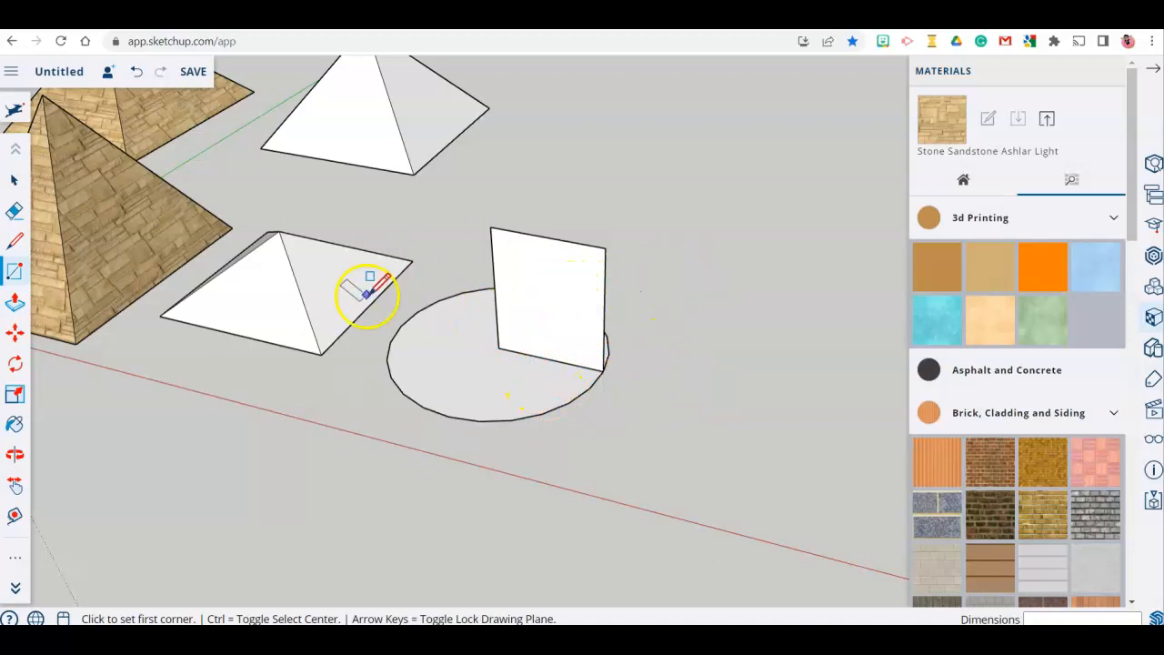
{"action": "left_click", "coordinate": [15, 182]}
{"action": "left_click", "coordinate": [441, 400]}
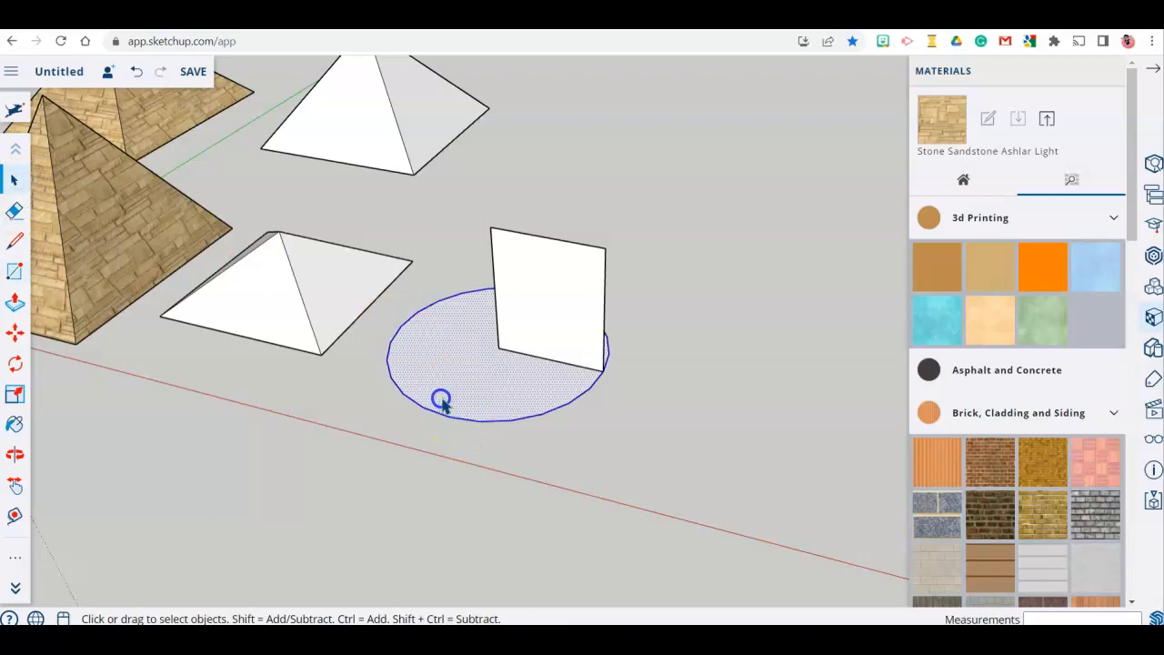
{"action": "key", "text": "Delete"}
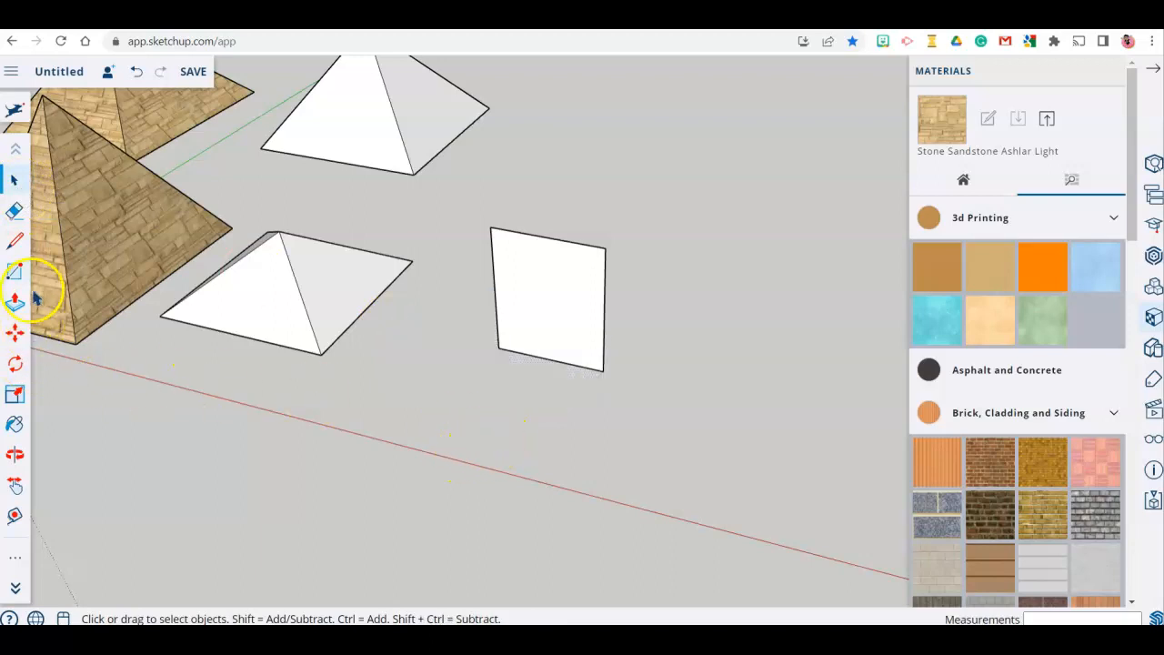
Draw a ground circle of about 5' 8" radius, centred on the upright rectangle's lower left corner
{"action": "left_click", "coordinate": [16, 559]}
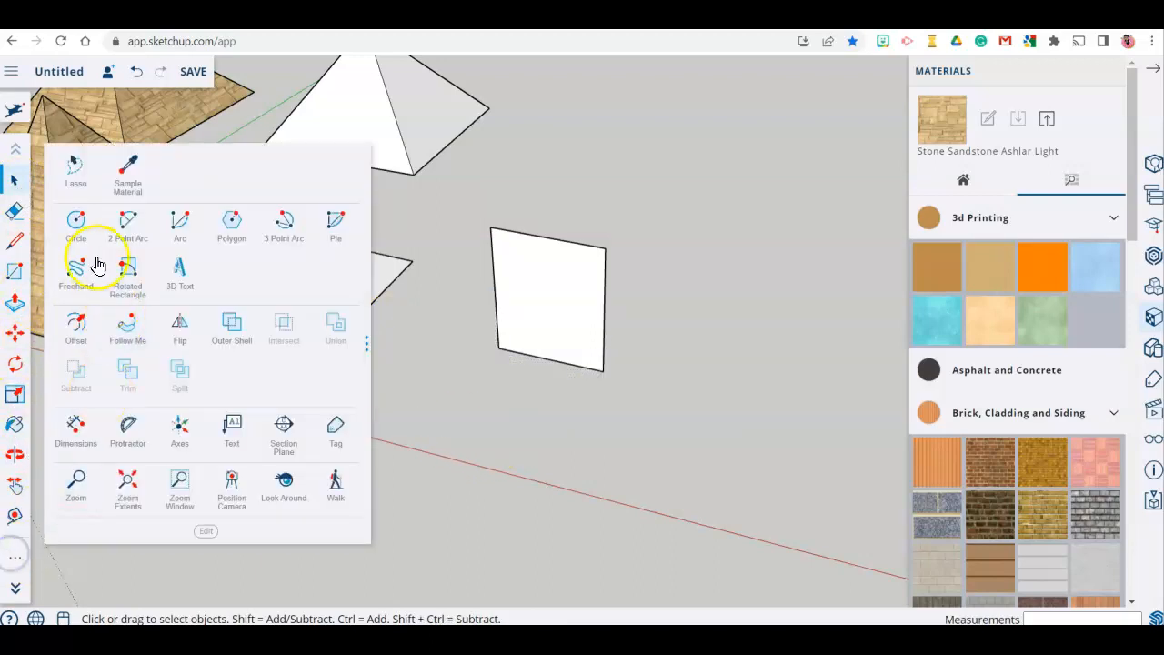
{"action": "left_click", "coordinate": [77, 224]}
{"action": "left_click", "coordinate": [498, 346]}
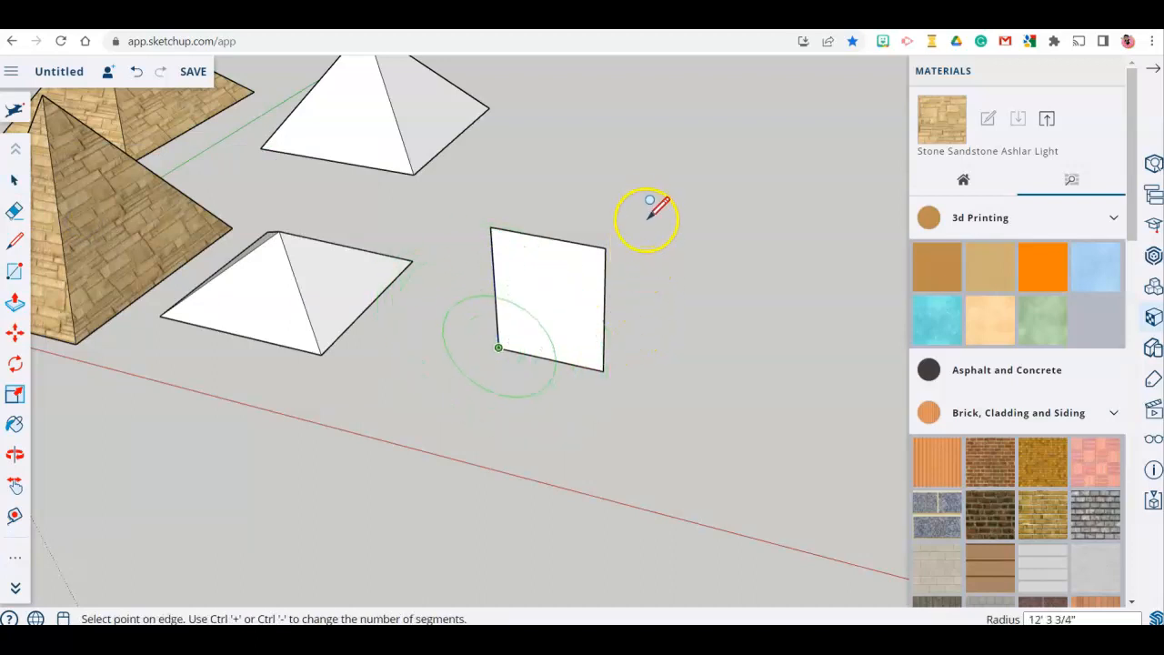
{"action": "key", "text": "Escape"}
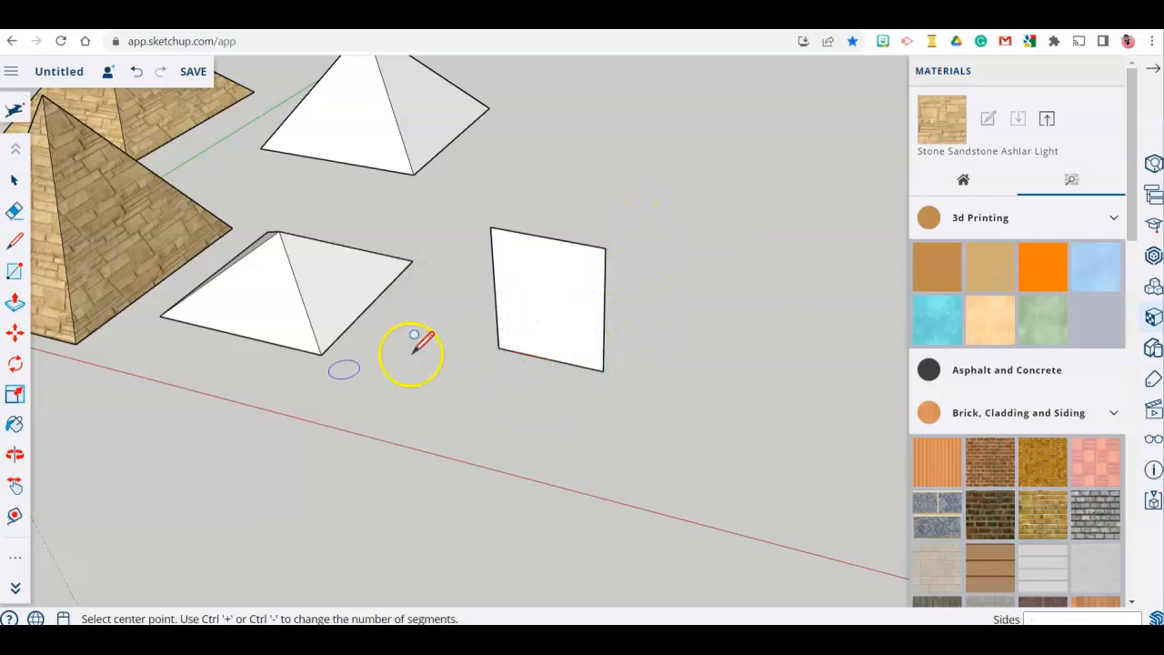
{"action": "left_click", "coordinate": [498, 348]}
{"action": "key", "text": "Escape"}
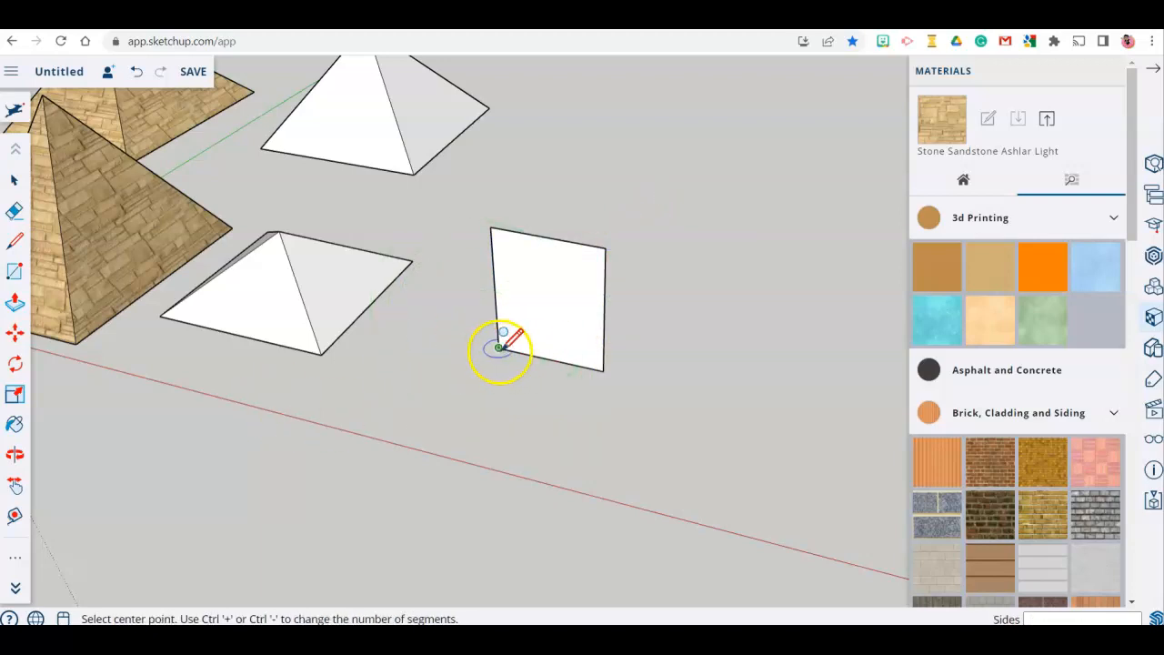
{"action": "left_click", "coordinate": [498, 348]}
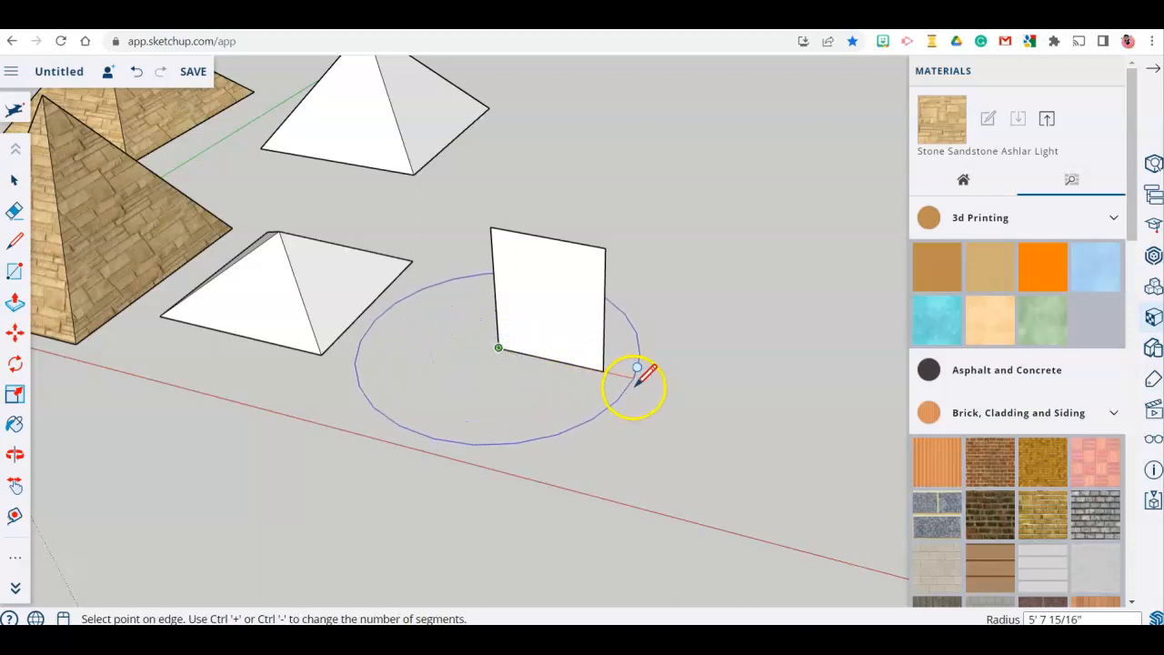
{"action": "left_click", "coordinate": [631, 376]}
Draw a zigzag line of six segments on the upright rectangle, from its upper left corner to its lower right corner
{"action": "middle_click_drag", "start_coordinate": [631, 377], "coordinate": [701, 404]}
{"action": "scroll", "coordinate": [649, 242], "scroll_direction": "down", "scroll_amount": 3}
{"action": "scroll", "coordinate": [647, 242], "scroll_direction": "up", "scroll_amount": 6}
{"action": "middle_click_drag", "start_coordinate": [526, 252], "coordinate": [472, 264]}
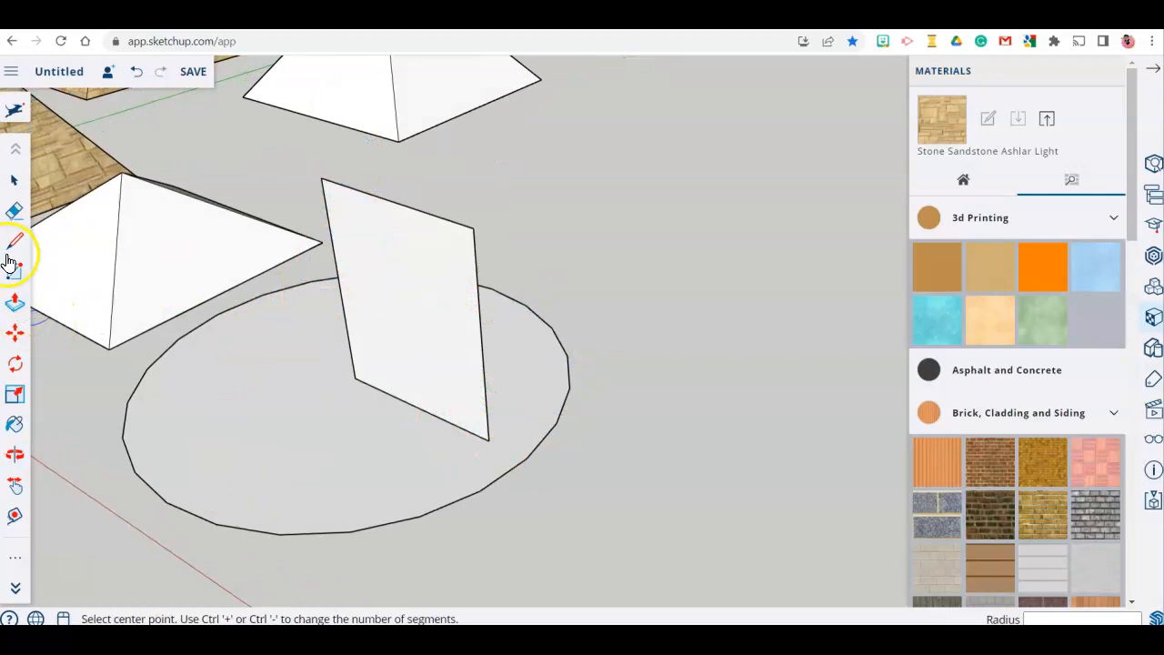
{"action": "left_click", "coordinate": [9, 261]}
{"action": "left_click", "coordinate": [14, 241]}
{"action": "mouse_move", "coordinate": [377, 328]}
{"action": "middle_mouse_down"}
{"action": "mouse_move", "coordinate": [482, 278]}
{"action": "mouse_move", "coordinate": [542, 188]}
{"action": "middle_mouse_up"}
{"action": "left_click", "coordinate": [361, 132]}
{"action": "left_click", "coordinate": [462, 190]}
{"action": "left_click", "coordinate": [419, 247]}
{"action": "left_click", "coordinate": [487, 249]}
{"action": "left_click", "coordinate": [456, 293]}
{"action": "left_click", "coordinate": [501, 329]}
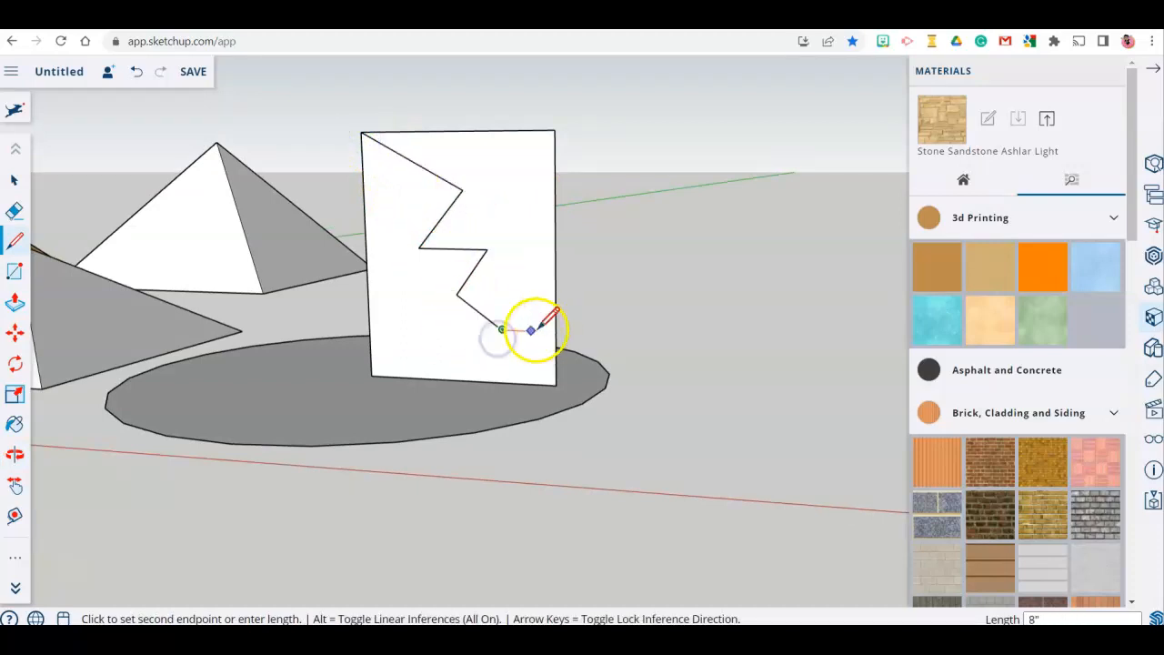
{"action": "left_click", "coordinate": [555, 385]}
Draw a circle of about 10" radius on the rectangle's left edge through its upper corner, and erase the half outside and the line inside
{"action": "scroll", "coordinate": [572, 382], "scroll_direction": "up", "scroll_amount": 5}
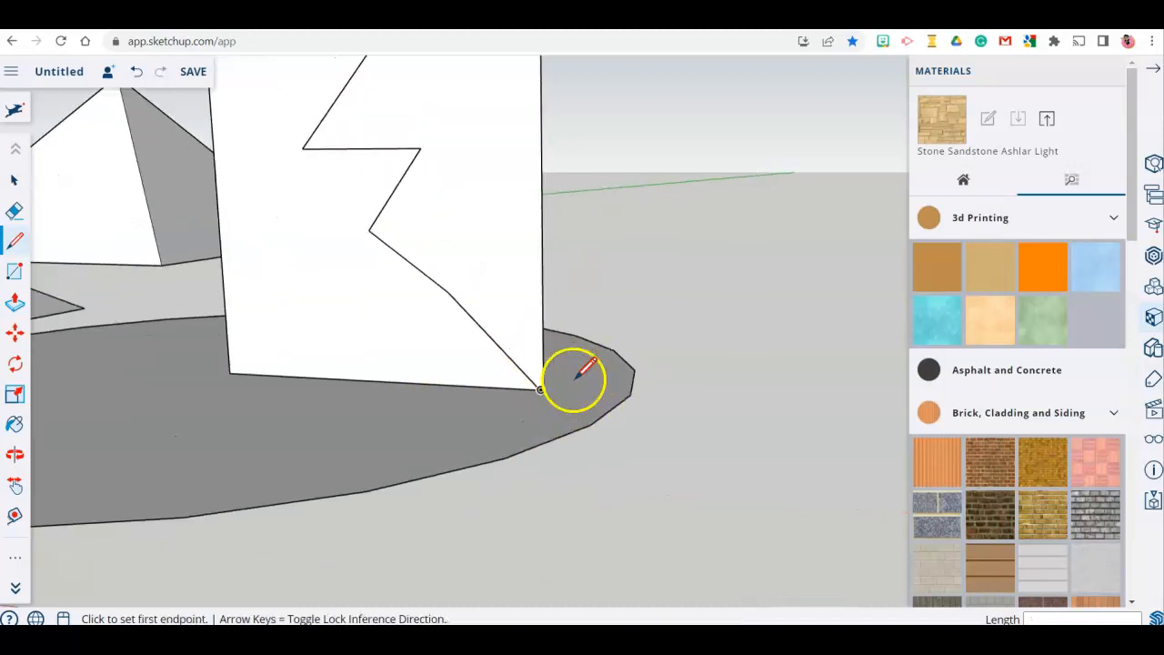
{"action": "mouse_move", "coordinate": [538, 361]}
{"action": "middle_mouse_down"}
{"action": "mouse_move", "coordinate": [371, 452]}
{"action": "mouse_move", "coordinate": [371, 431]}
{"action": "mouse_move", "coordinate": [461, 480]}
{"action": "mouse_move", "coordinate": [594, 491]}
{"action": "mouse_move", "coordinate": [609, 481]}
{"action": "middle_mouse_up"}
{"action": "scroll", "coordinate": [593, 470], "scroll_direction": "up", "scroll_amount": 1}
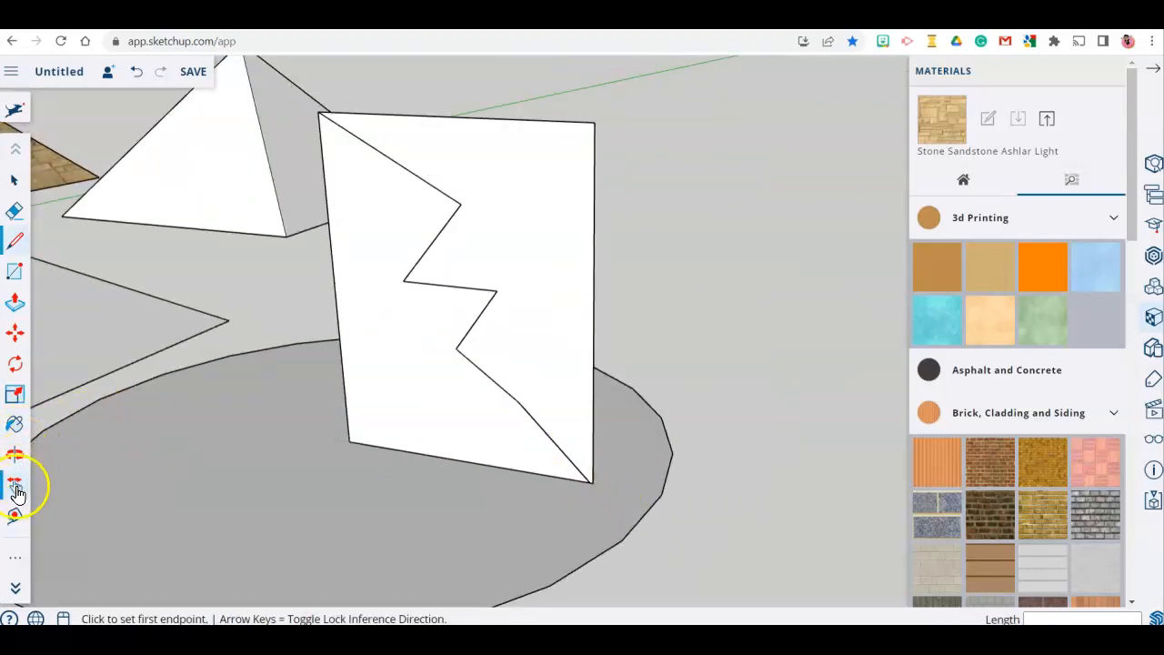
{"action": "left_click", "coordinate": [16, 560]}
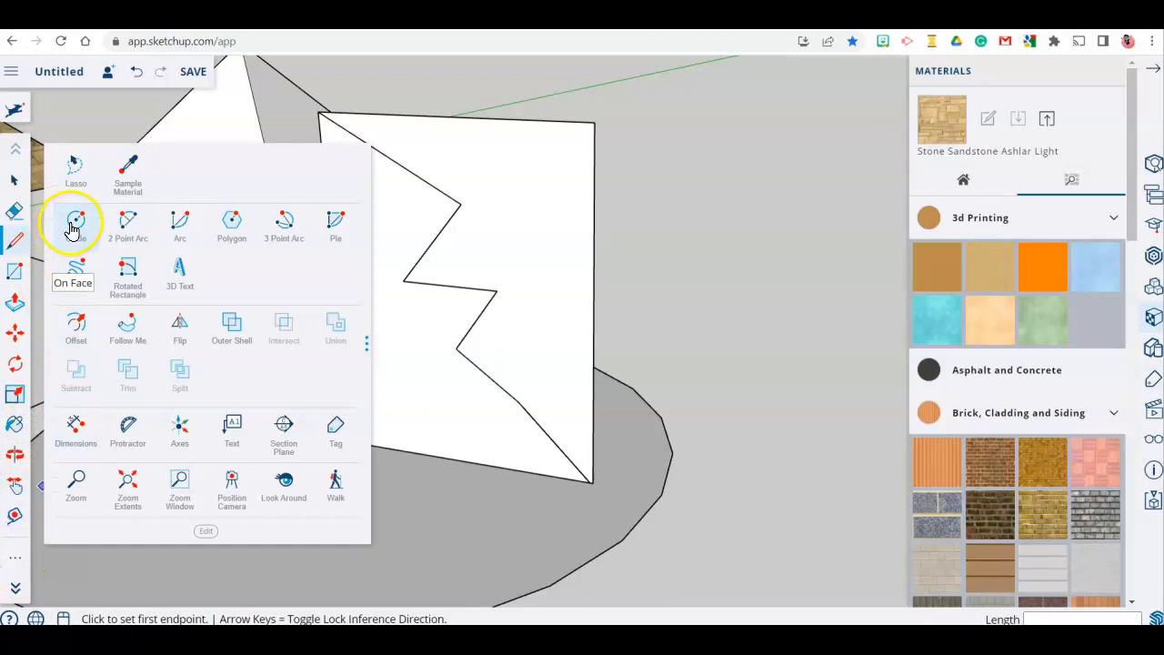
{"action": "left_click", "coordinate": [76, 224]}
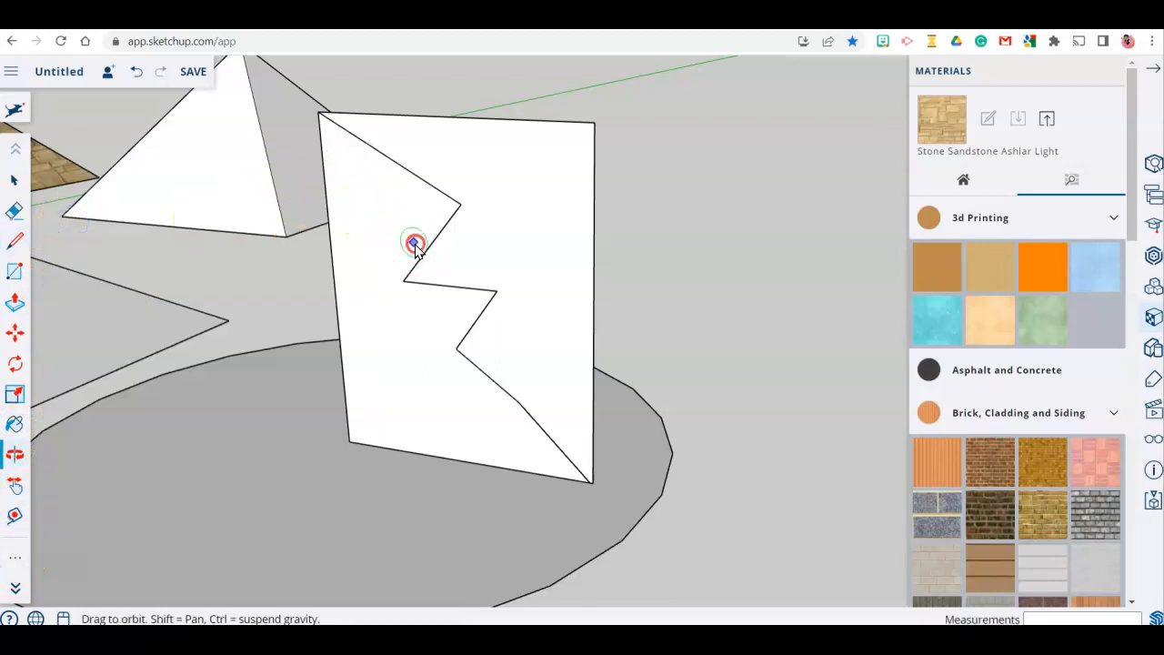
{"action": "middle_click_drag", "start_coordinate": [410, 242], "coordinate": [450, 228]}
{"action": "left_click", "coordinate": [325, 166]}
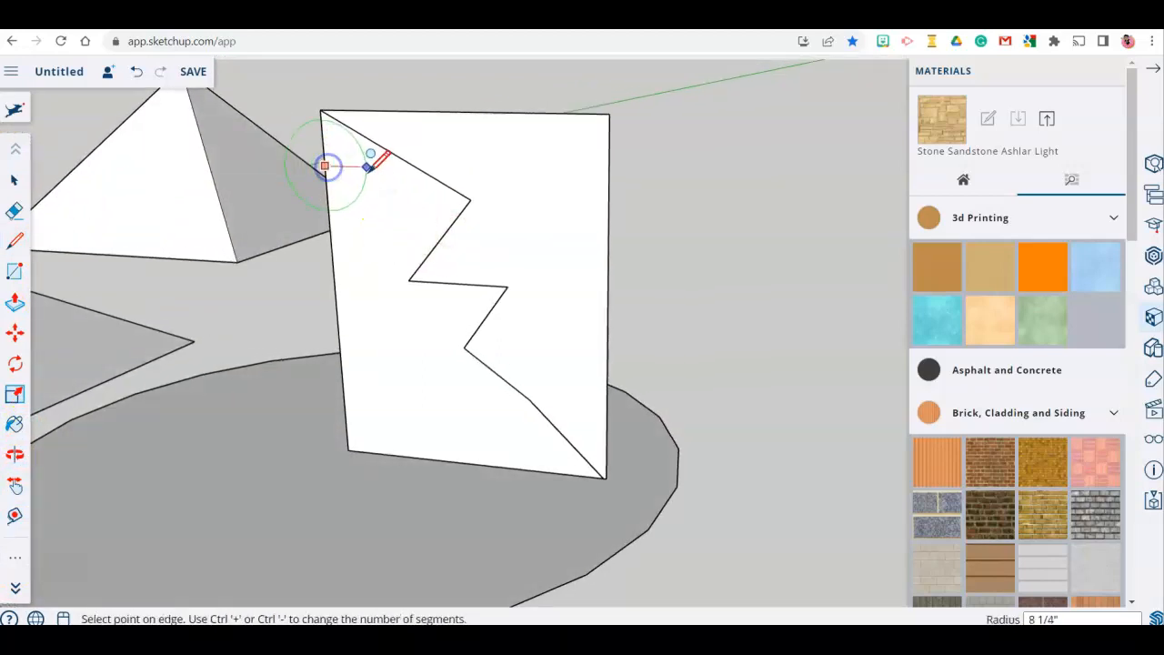
{"action": "left_click", "coordinate": [320, 110]}
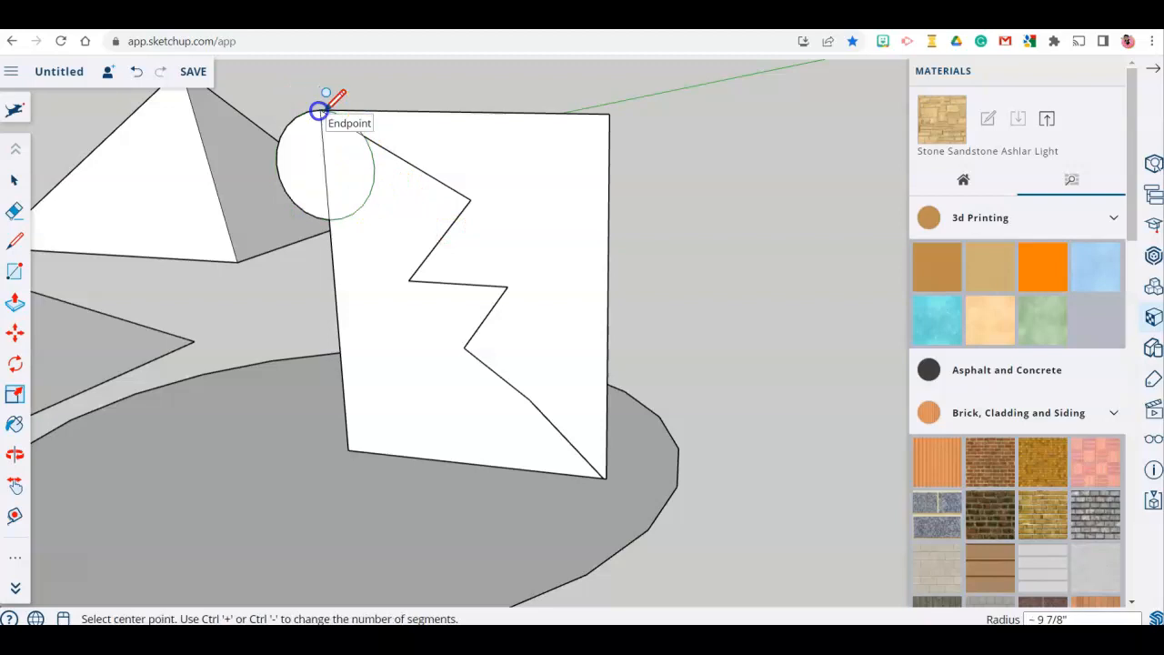
{"action": "left_click", "coordinate": [11, 216]}
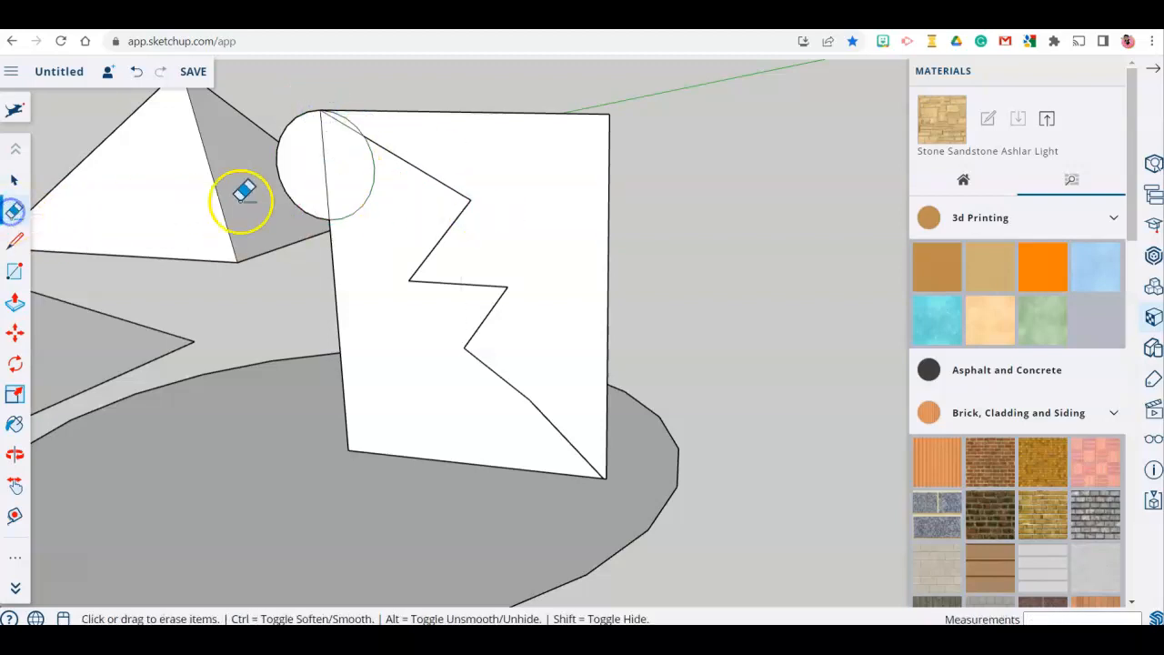
{"action": "left_click", "coordinate": [304, 109]}
Draw a line about 1' 3" long from the lower part of the arc to the zigzag just above its first inward notch
{"action": "mouse_move", "coordinate": [303, 104]}
{"action": "middle_mouse_down"}
{"action": "mouse_move", "coordinate": [401, 143]}
{"action": "mouse_move", "coordinate": [350, 113]}
{"action": "middle_mouse_up"}
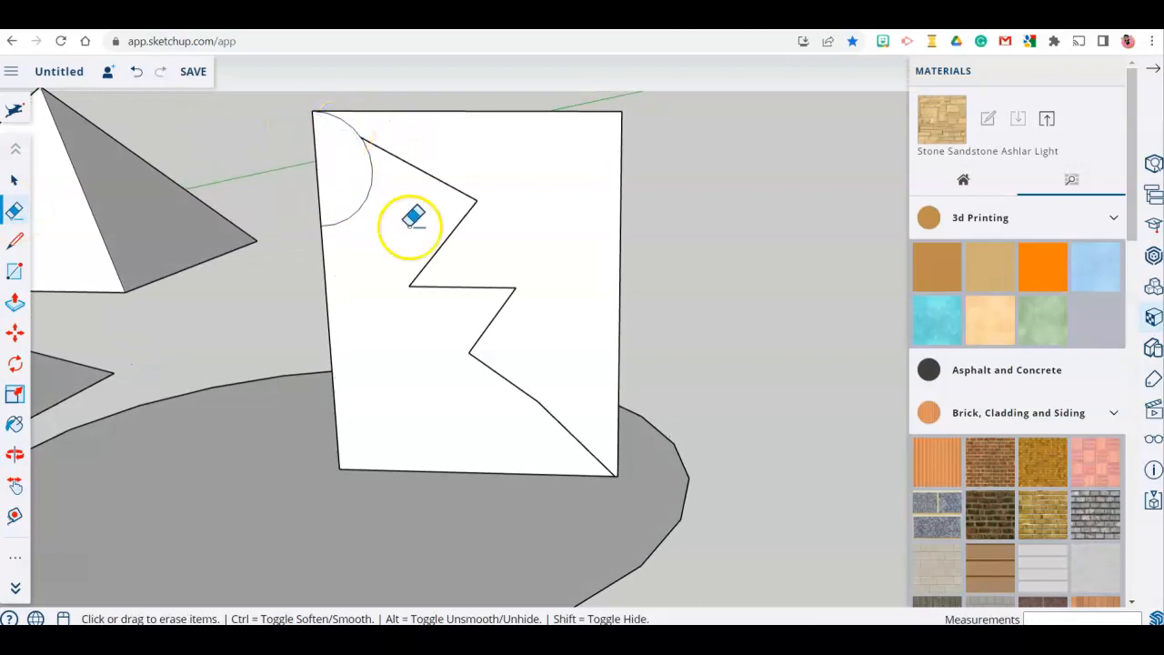
{"action": "middle_click_drag", "start_coordinate": [414, 218], "coordinate": [390, 258]}
{"action": "left_click", "coordinate": [14, 240]}
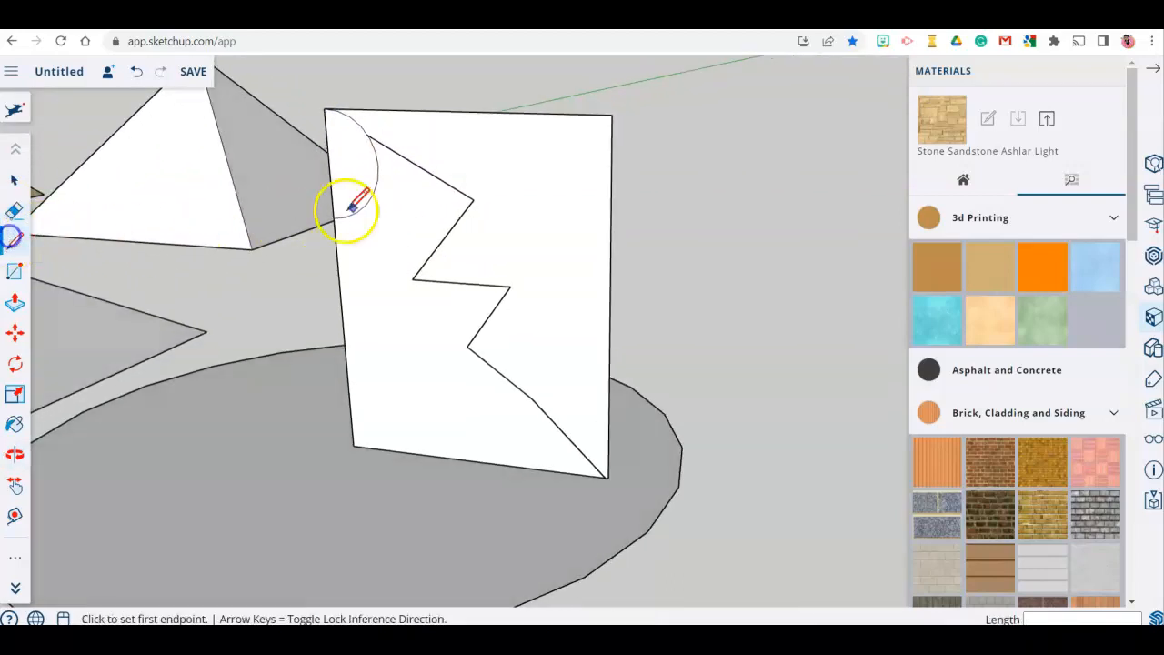
{"action": "left_click", "coordinate": [367, 203]}
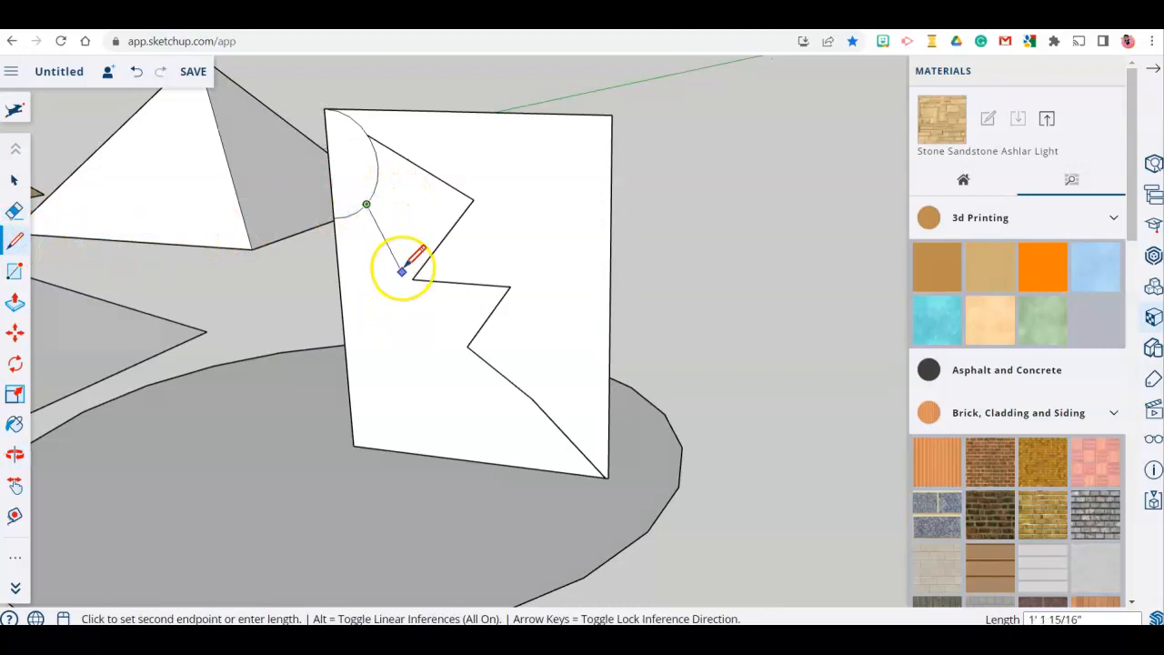
{"action": "left_click", "coordinate": [422, 266]}
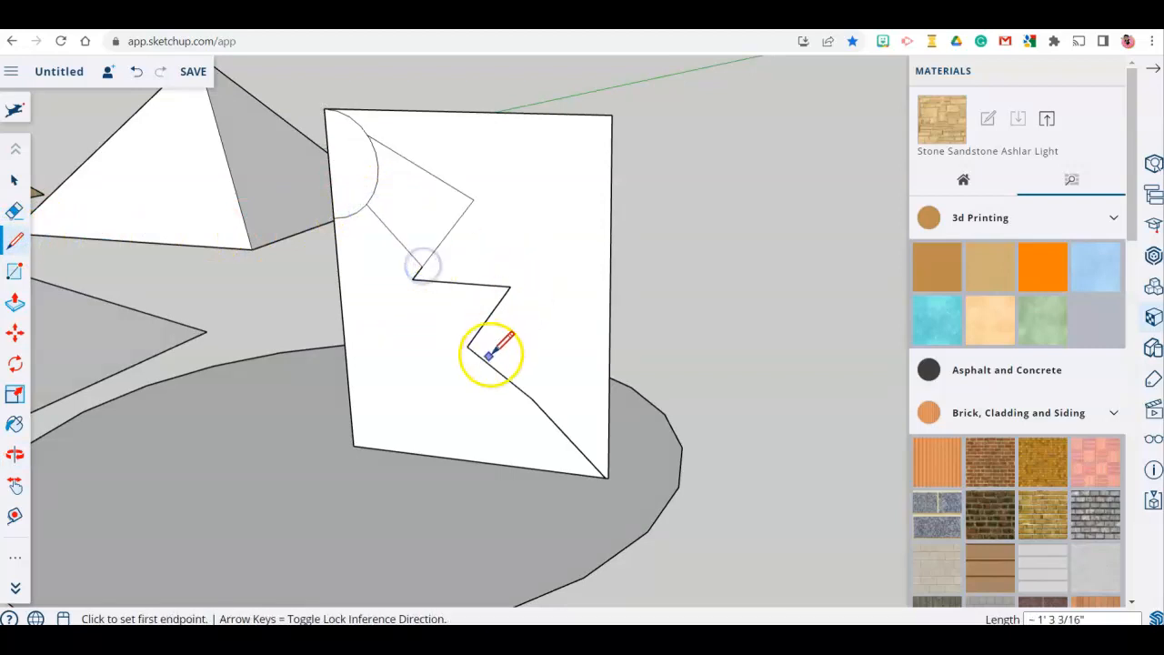
Draw two circles of about 7" and 3" radius on the lower zigzag, and one of about 5" below its first notch
{"action": "left_click", "coordinate": [11, 571]}
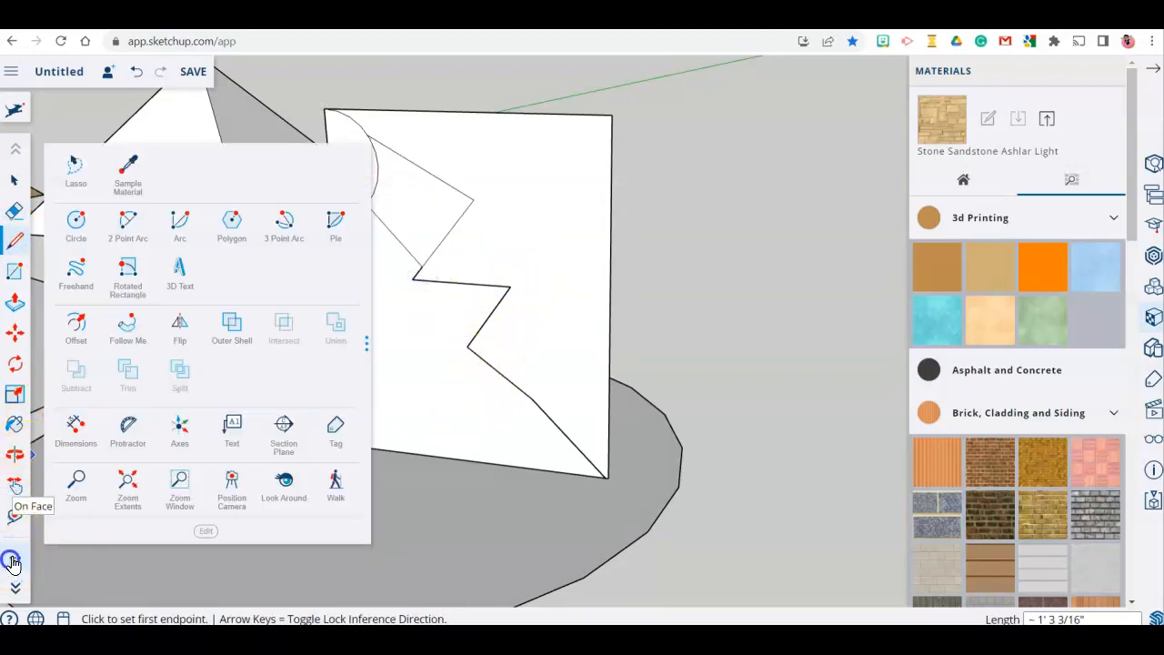
{"action": "left_click", "coordinate": [89, 225]}
{"action": "left_click", "coordinate": [511, 382]}
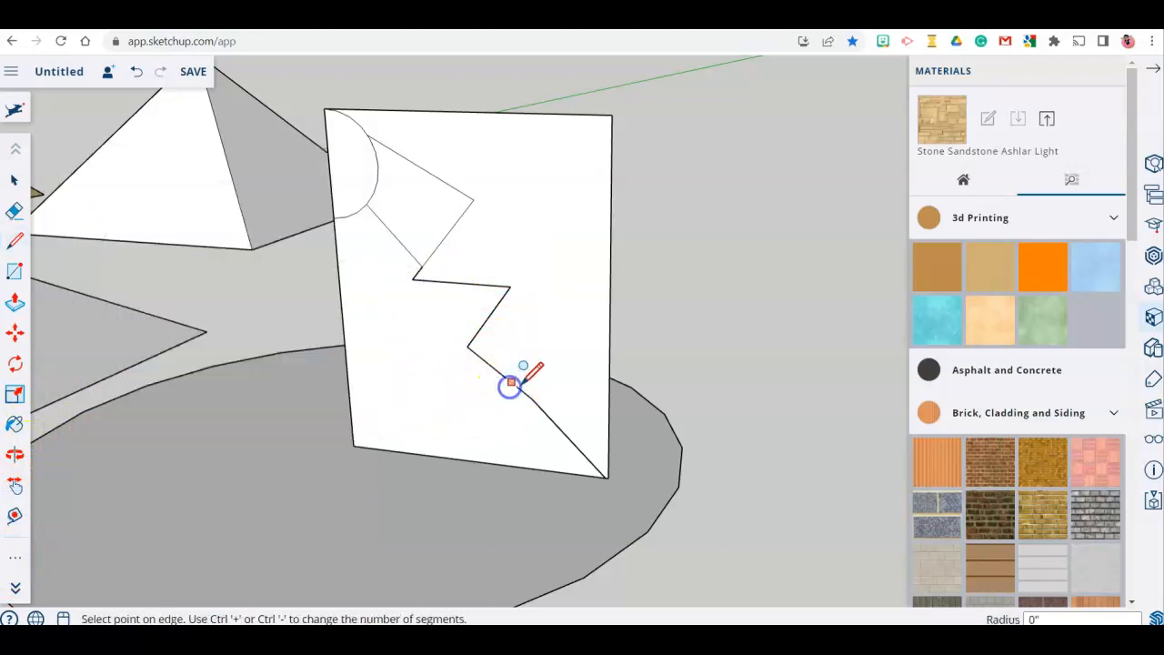
{"action": "left_click", "coordinate": [546, 371]}
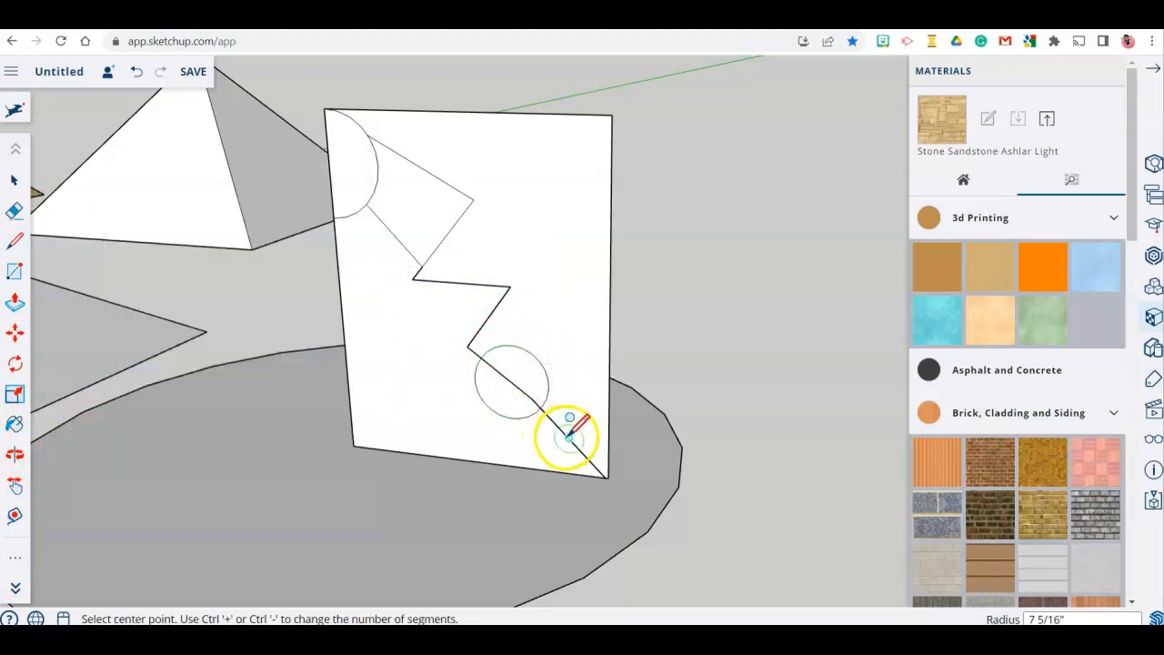
{"action": "left_click", "coordinate": [570, 438]}
{"action": "left_click", "coordinate": [579, 429]}
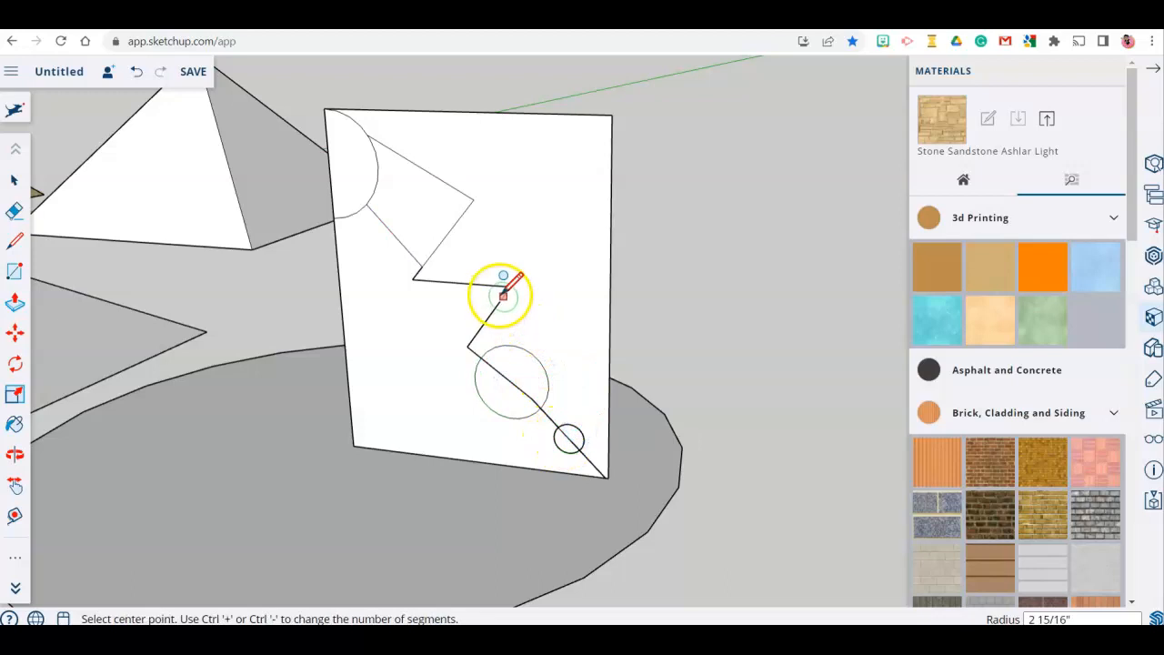
{"action": "left_click", "coordinate": [431, 315]}
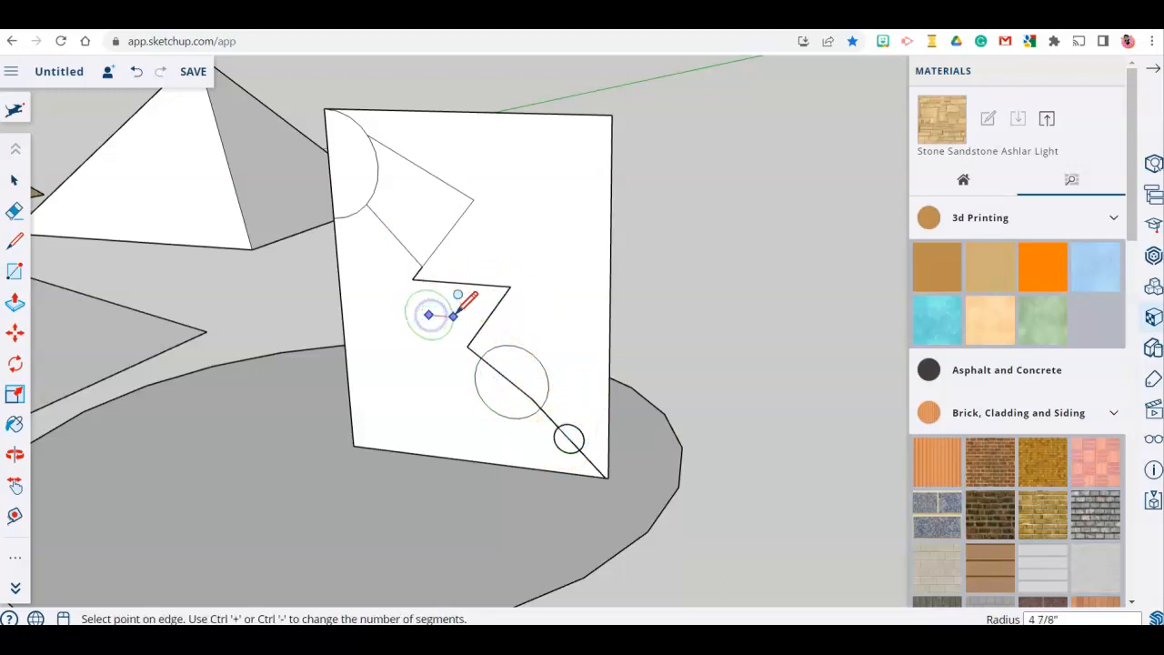
{"action": "left_click", "coordinate": [458, 315]}
Connect the zigzag's horizontal segment through the circle beneath it to the lower slanted segment with a short vertical line and a longer diagonal
{"action": "scroll", "coordinate": [458, 311], "scroll_direction": "down", "scroll_amount": 2}
{"action": "scroll", "coordinate": [457, 309], "scroll_direction": "up", "scroll_amount": 3}
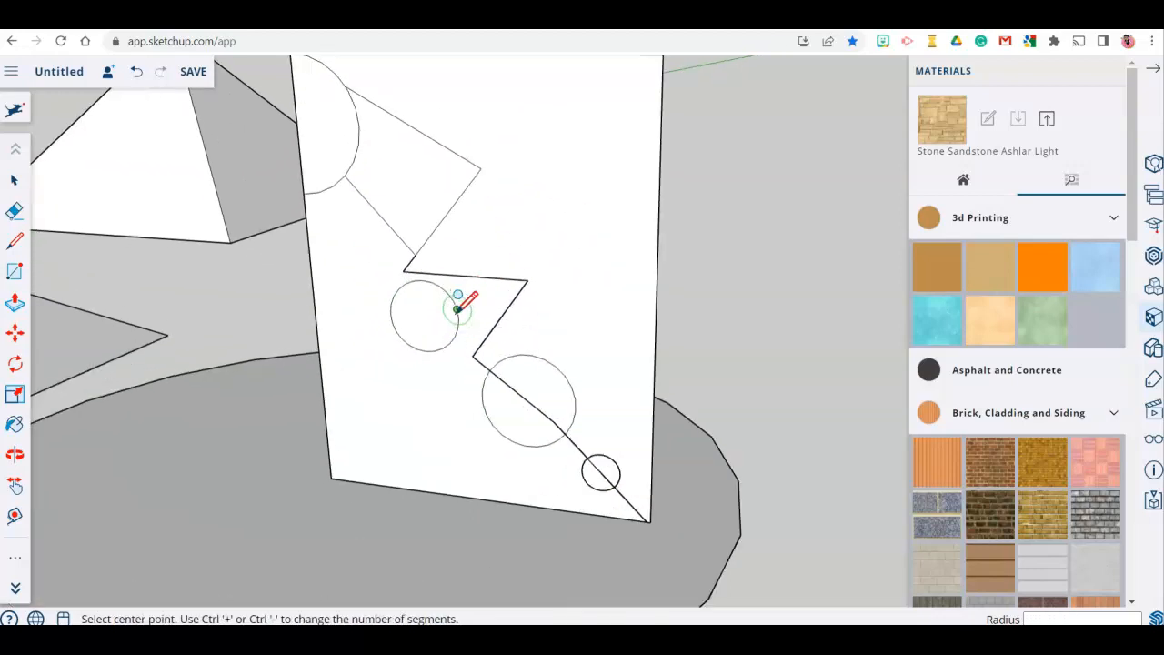
{"action": "left_click", "coordinate": [15, 241]}
{"action": "scroll", "coordinate": [540, 312], "scroll_direction": "up", "scroll_amount": 2}
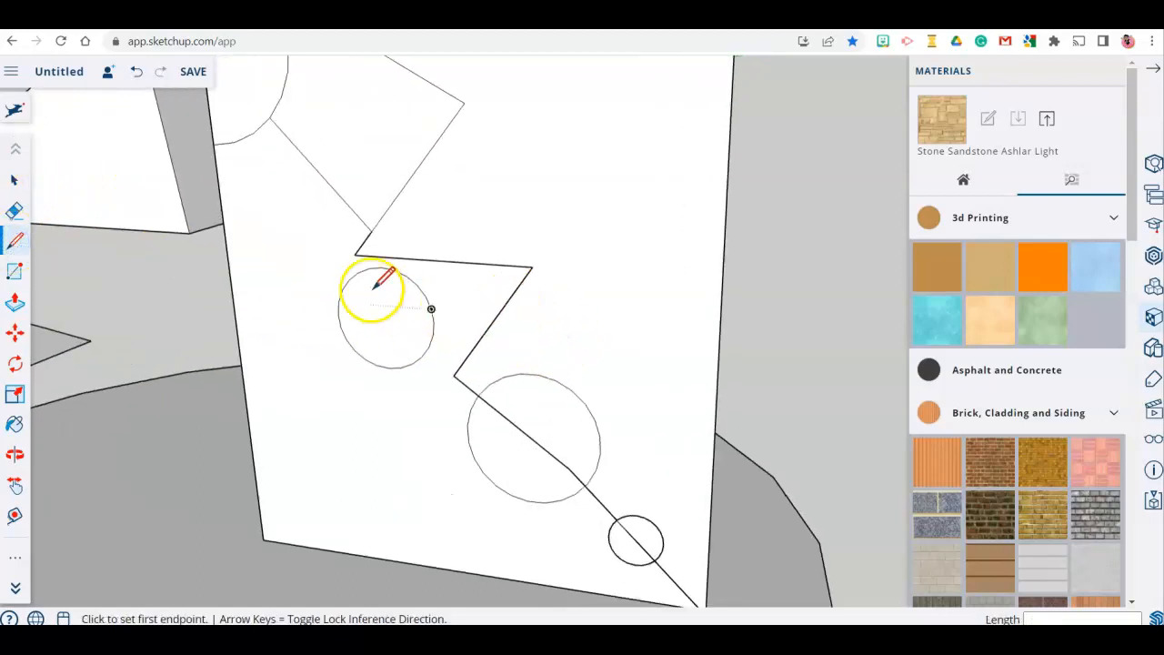
{"action": "left_click", "coordinate": [378, 250]}
{"action": "left_click", "coordinate": [382, 291]}
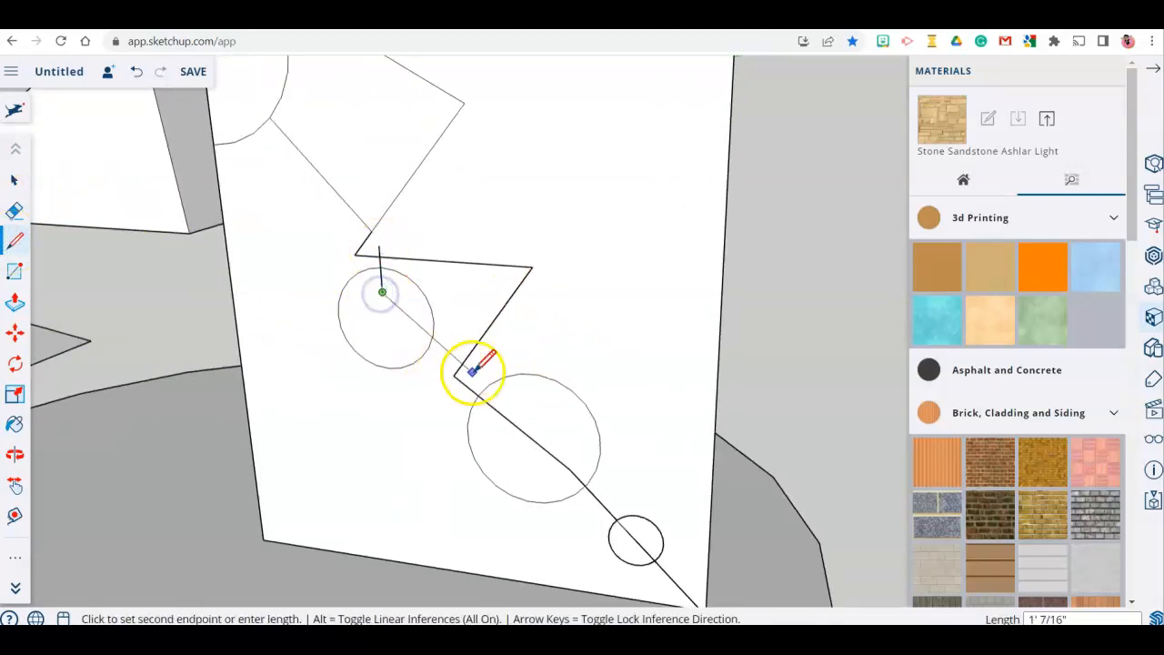
{"action": "left_click", "coordinate": [469, 370]}
Erase the two outward zigzag spikes and the leftover lower arc piece of the top circle
{"action": "mouse_move", "coordinate": [577, 312]}
{"action": "middle_mouse_down"}
{"action": "mouse_move", "coordinate": [598, 302]}
{"action": "mouse_move", "coordinate": [570, 332]}
{"action": "middle_mouse_up"}
{"action": "key", "text": "e"}
{"action": "left_click_drag", "start_coordinate": [473, 137], "coordinate": [464, 225]}
{"action": "left_click_drag", "start_coordinate": [373, 198], "coordinate": [341, 181]}
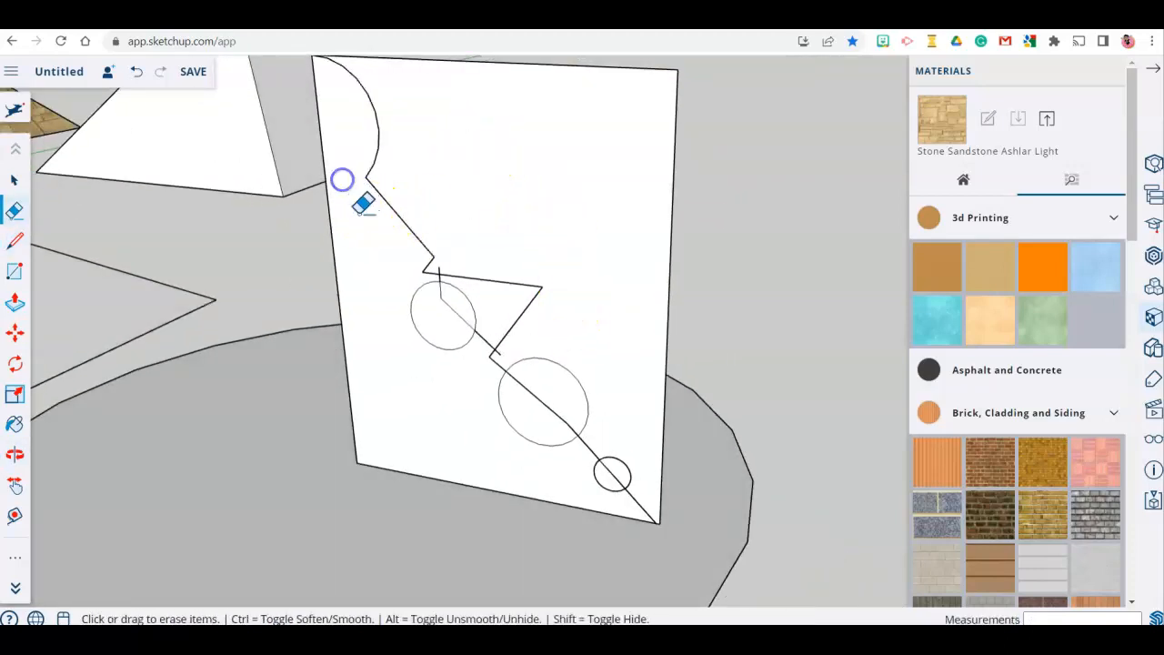
{"action": "left_click_drag", "start_coordinate": [504, 284], "coordinate": [504, 284]}
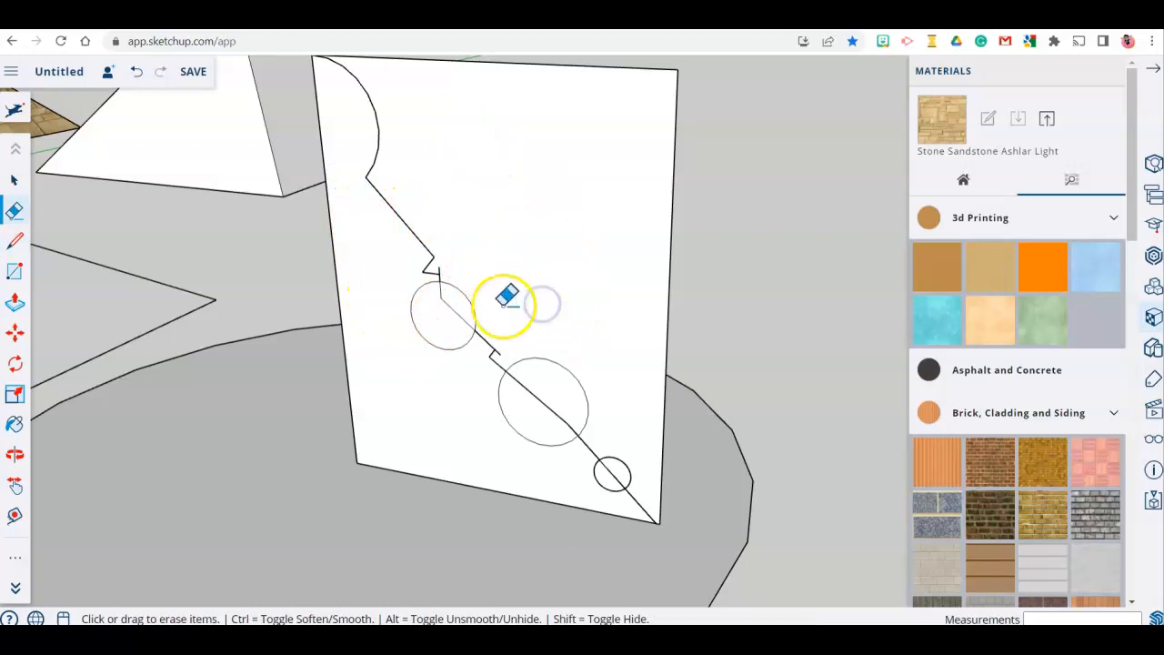
Erase the inner half of the circle below the first notch and the line pieces inside it, leaving a rounded bulge
{"action": "left_click", "coordinate": [444, 339]}
{"action": "scroll", "coordinate": [443, 337], "scroll_direction": "down", "scroll_amount": 1}
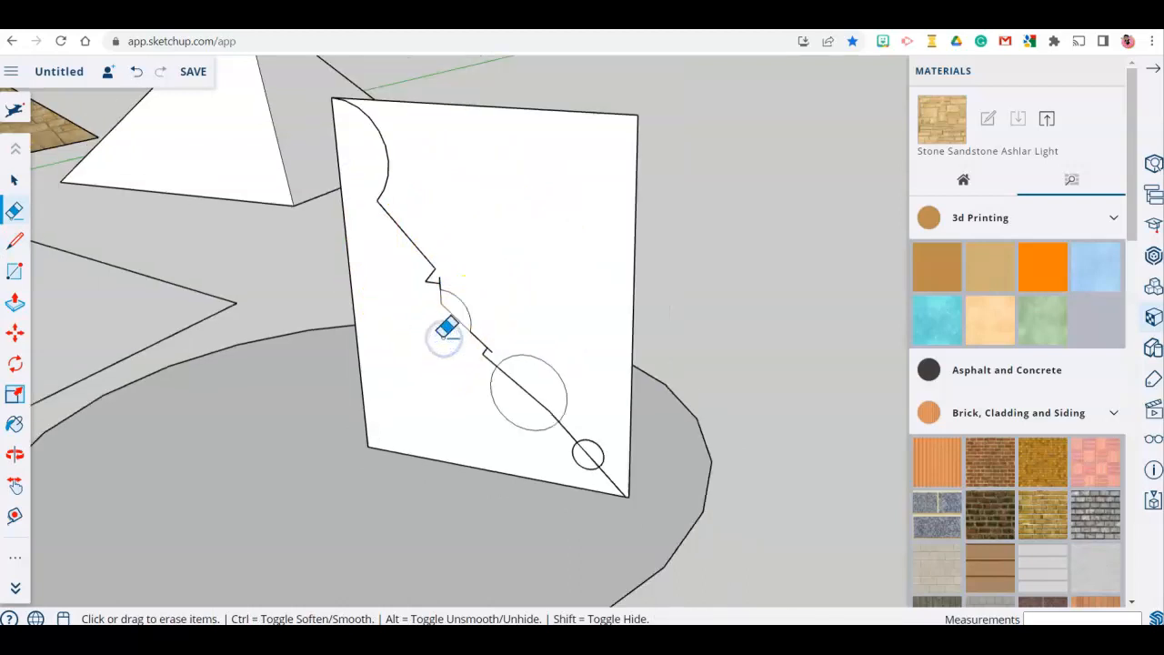
{"action": "scroll", "coordinate": [444, 338], "scroll_direction": "up", "scroll_amount": 3}
{"action": "left_click", "coordinate": [446, 397]}
{"action": "scroll", "coordinate": [441, 320], "scroll_direction": "up", "scroll_amount": 2}
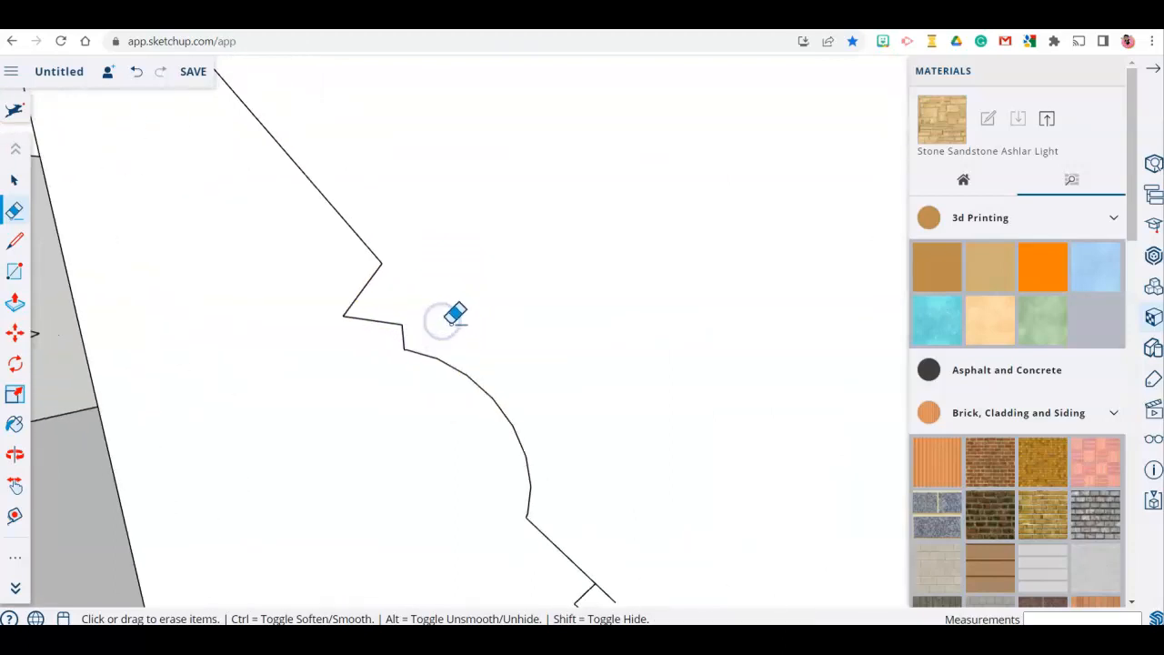
Erase the largest circle on the lower profile together with the line segments inside it
{"action": "scroll", "coordinate": [455, 313], "scroll_direction": "down", "scroll_amount": 5}
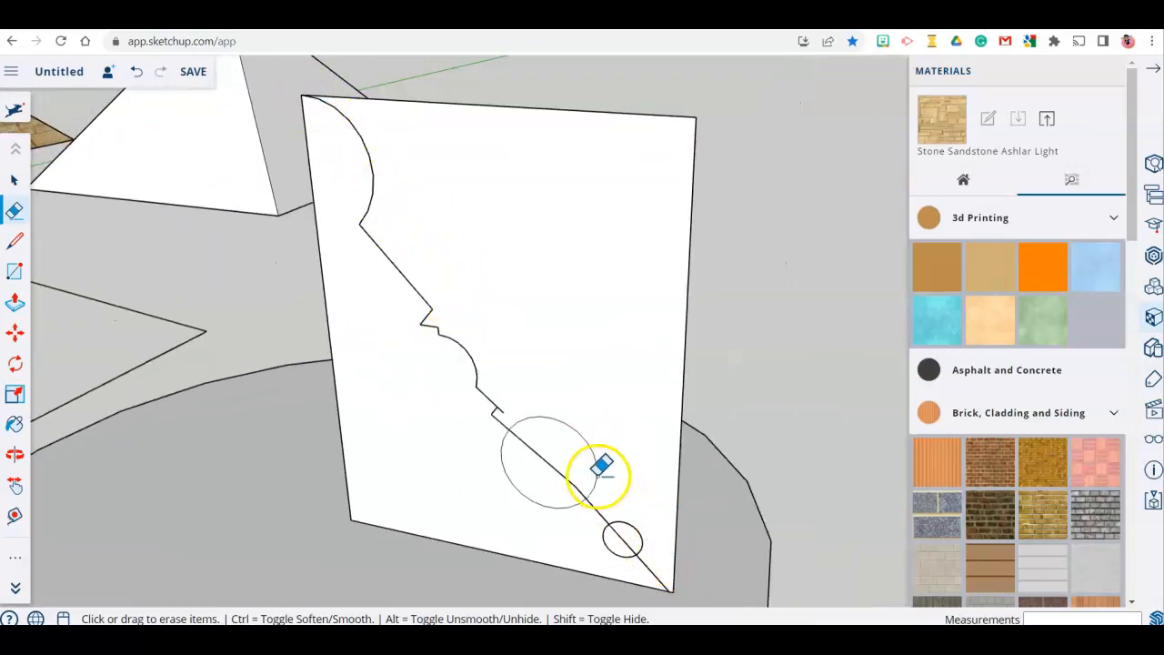
{"action": "left_click", "coordinate": [544, 502]}
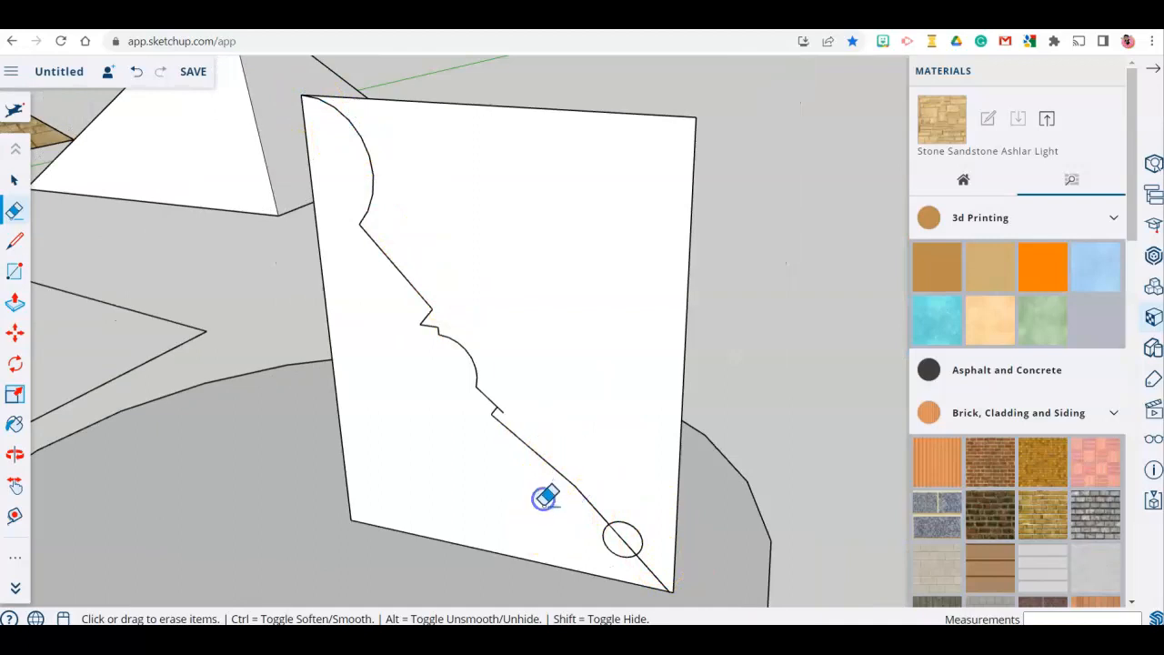
{"action": "middle_click_drag", "start_coordinate": [658, 448], "coordinate": [670, 317]}
{"action": "middle_click_drag", "start_coordinate": [592, 457], "coordinate": [612, 428]}
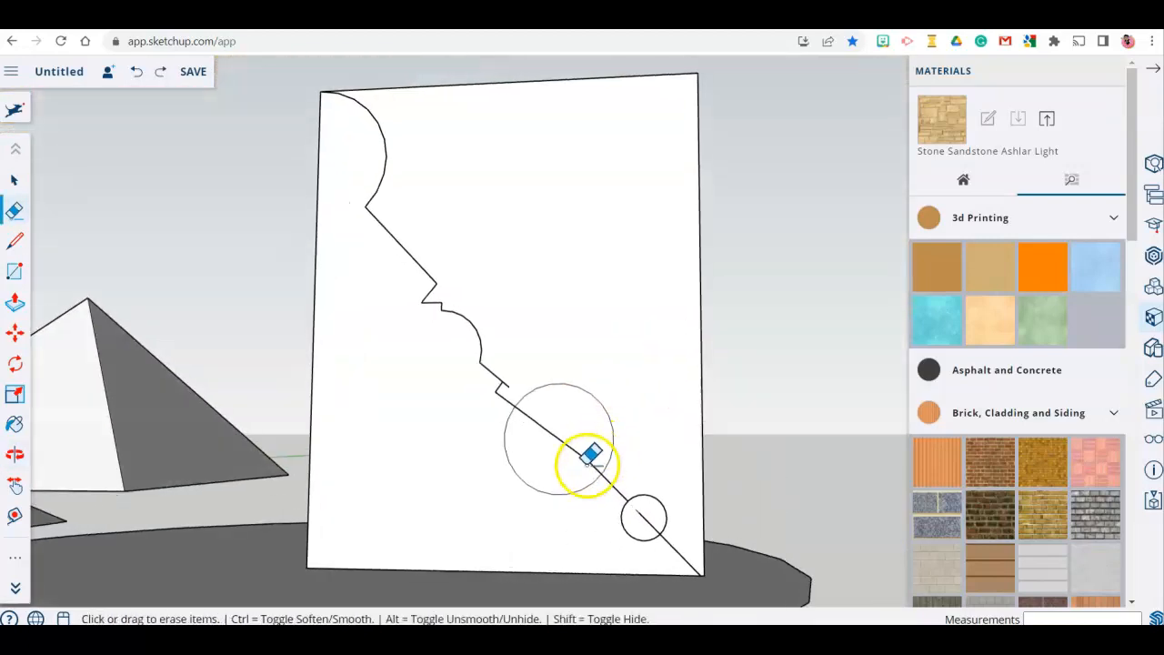
{"action": "left_click", "coordinate": [577, 491]}
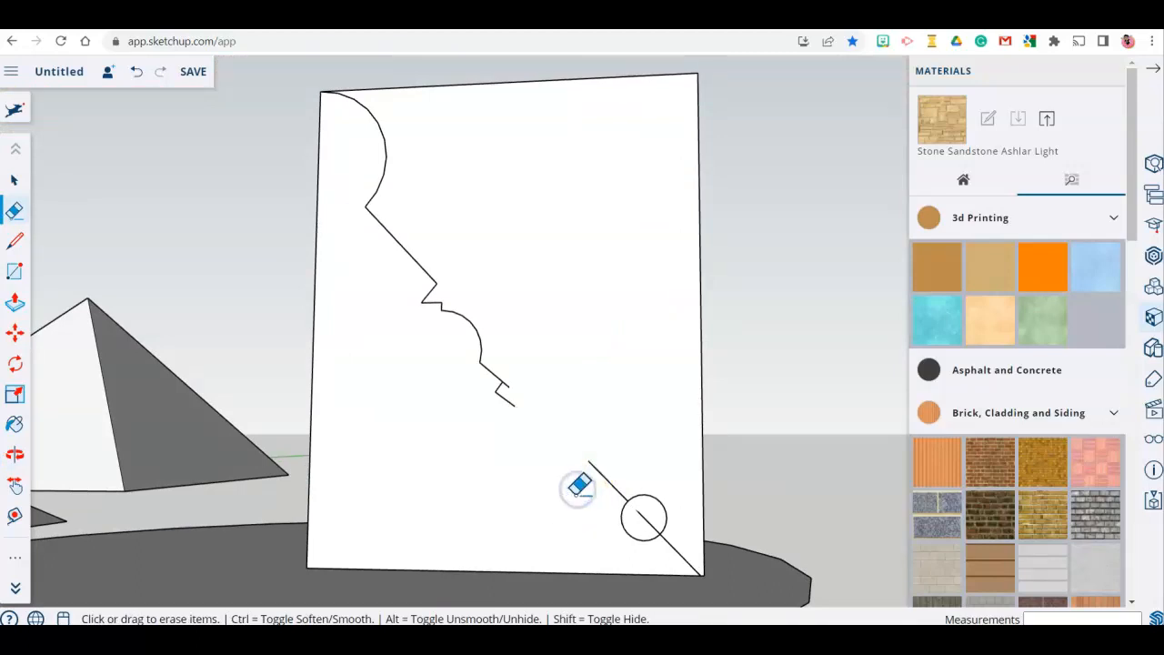
{"action": "left_click", "coordinate": [14, 558]}
{"action": "left_click", "coordinate": [81, 227]}
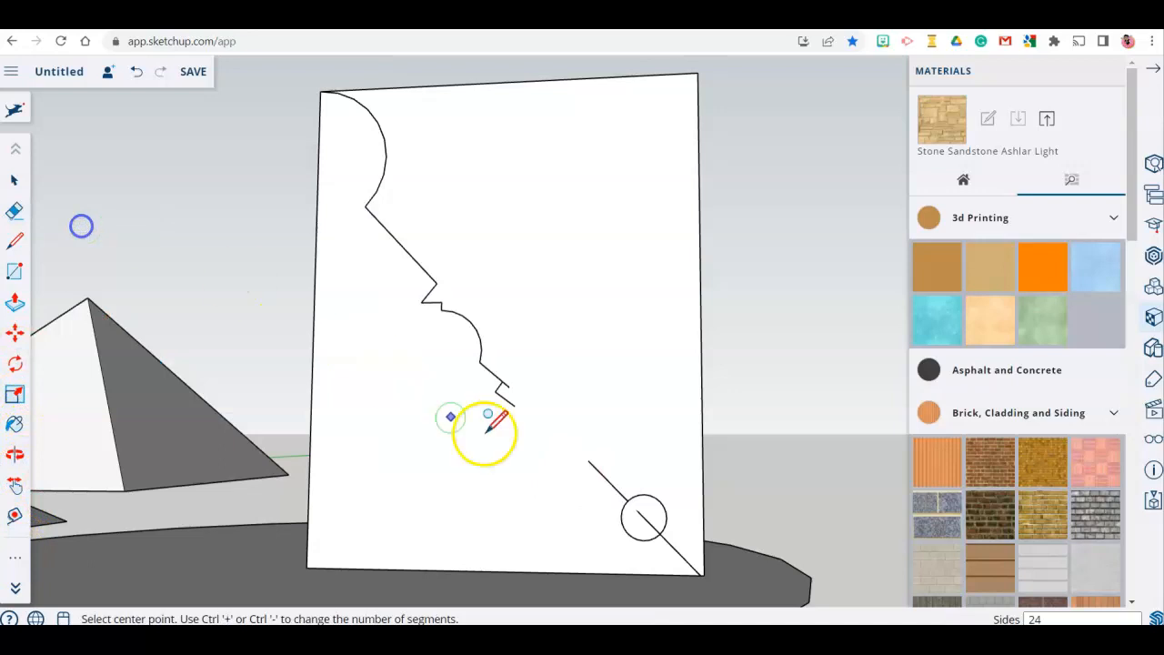
{"action": "left_click", "coordinate": [541, 446]}
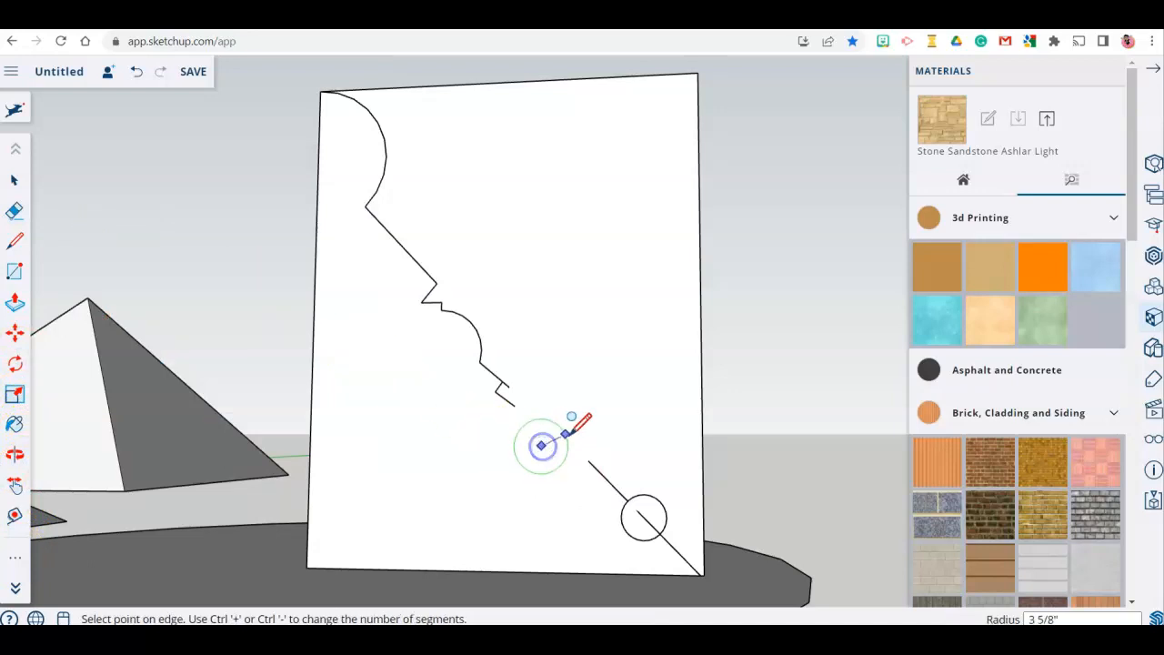
{"action": "left_click", "coordinate": [605, 474]}
{"action": "key", "text": "e"}
Erase the leftover spike, small circle and broken diagonal, and join the profile's open end to the rectangle's lower outer corner with a straight line
{"action": "left_click_drag", "start_coordinate": [518, 418], "coordinate": [466, 420]}
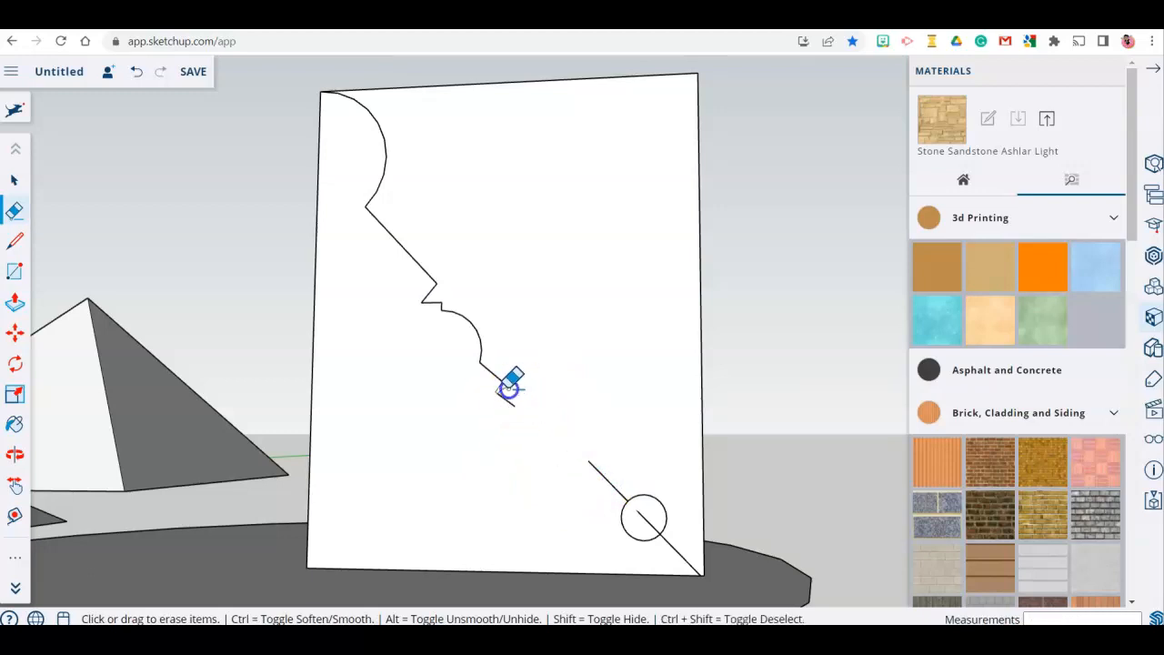
{"action": "left_click", "coordinate": [641, 512]}
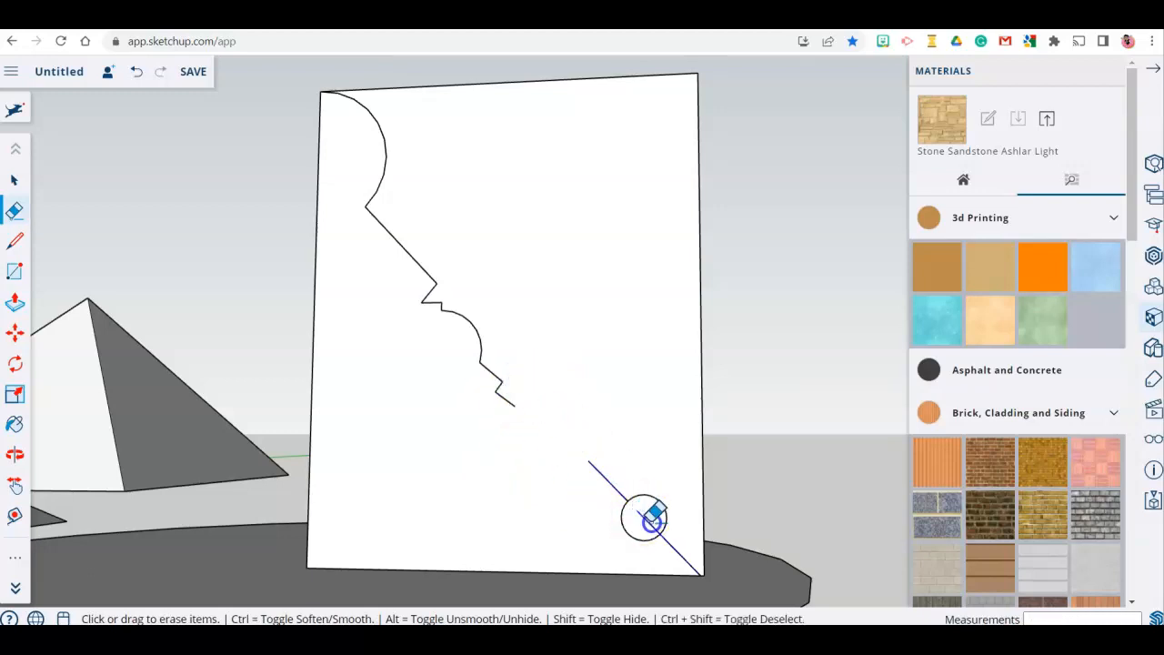
{"action": "mouse_move", "coordinate": [643, 543]}
{"action": "middle_mouse_down"}
{"action": "mouse_move", "coordinate": [533, 475]}
{"action": "mouse_move", "coordinate": [84, 266]}
{"action": "middle_mouse_up"}
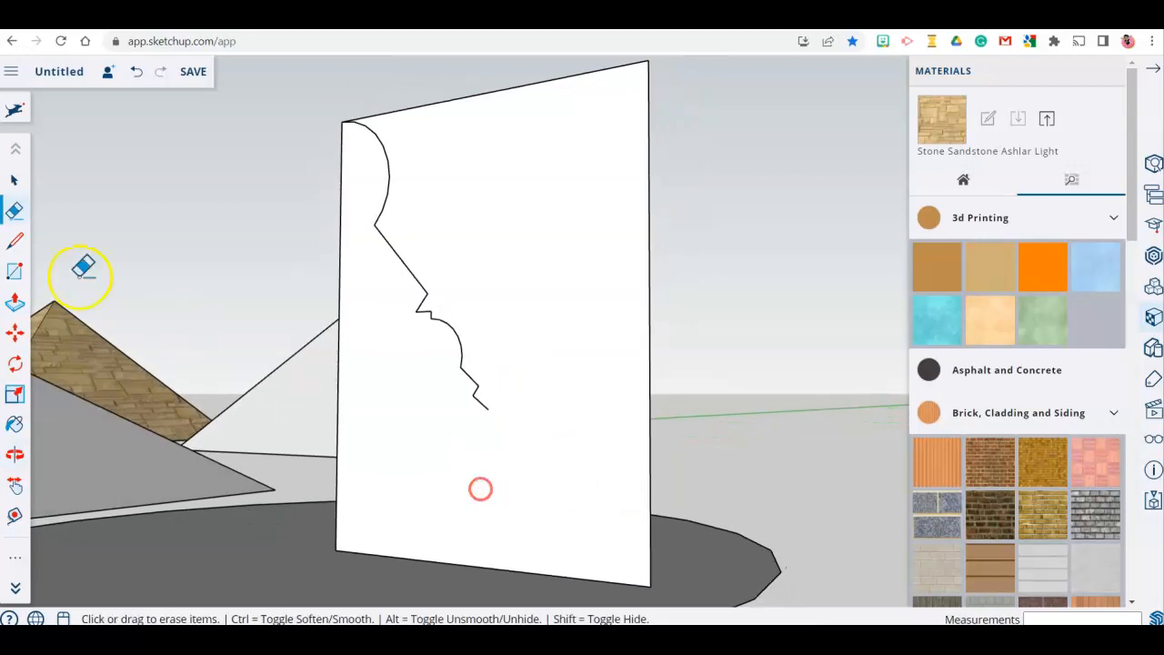
{"action": "left_click", "coordinate": [20, 243]}
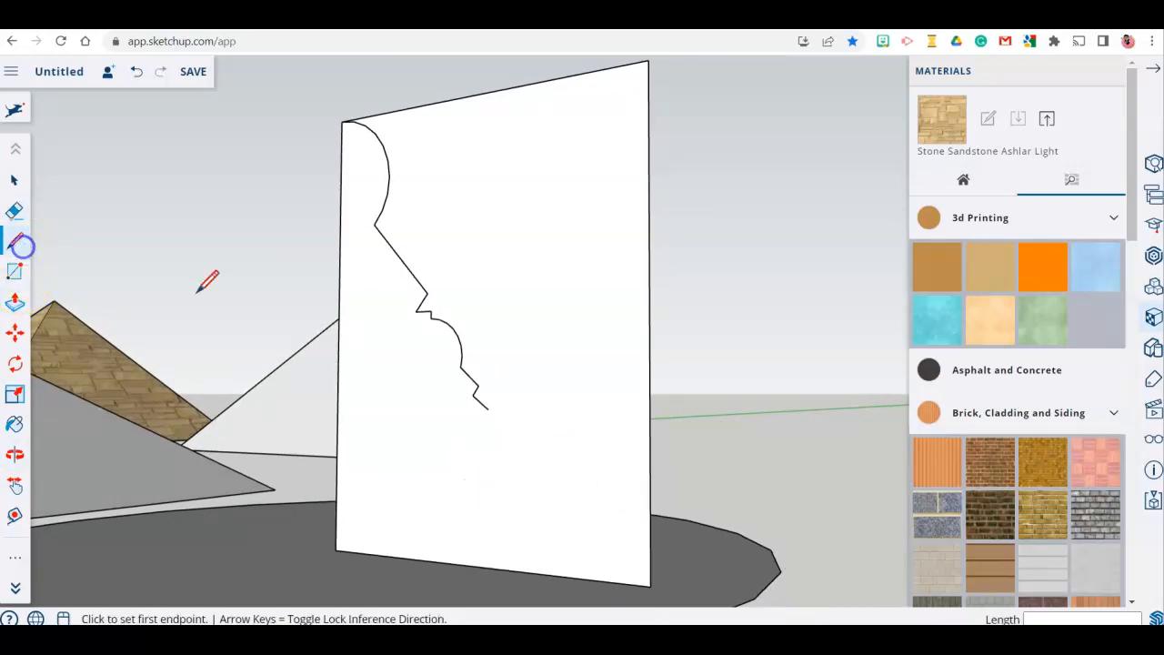
{"action": "left_click", "coordinate": [488, 410]}
{"action": "left_click", "coordinate": [649, 583]}
{"action": "middle_click_drag", "start_coordinate": [385, 463], "coordinate": [486, 464]}
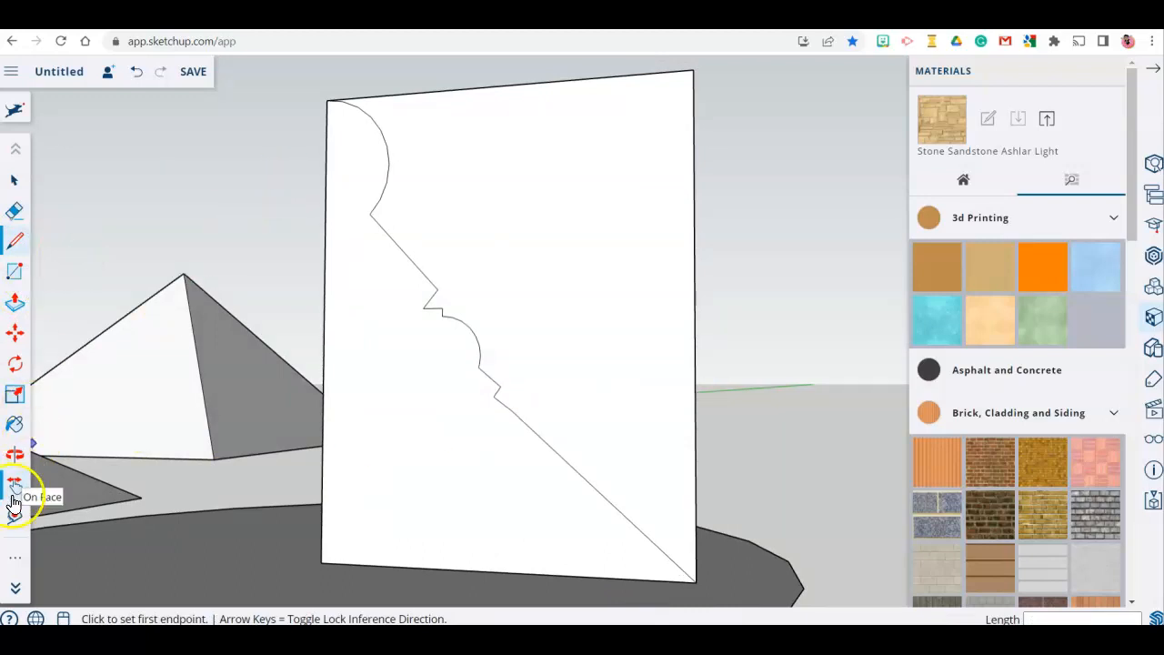
Draw a circle centred on the long lower diagonal and erase its inner half and the line inside it, leaving a rounded bulge
{"action": "left_click", "coordinate": [16, 560]}
{"action": "left_click", "coordinate": [85, 294]}
{"action": "left_click", "coordinate": [592, 485]}
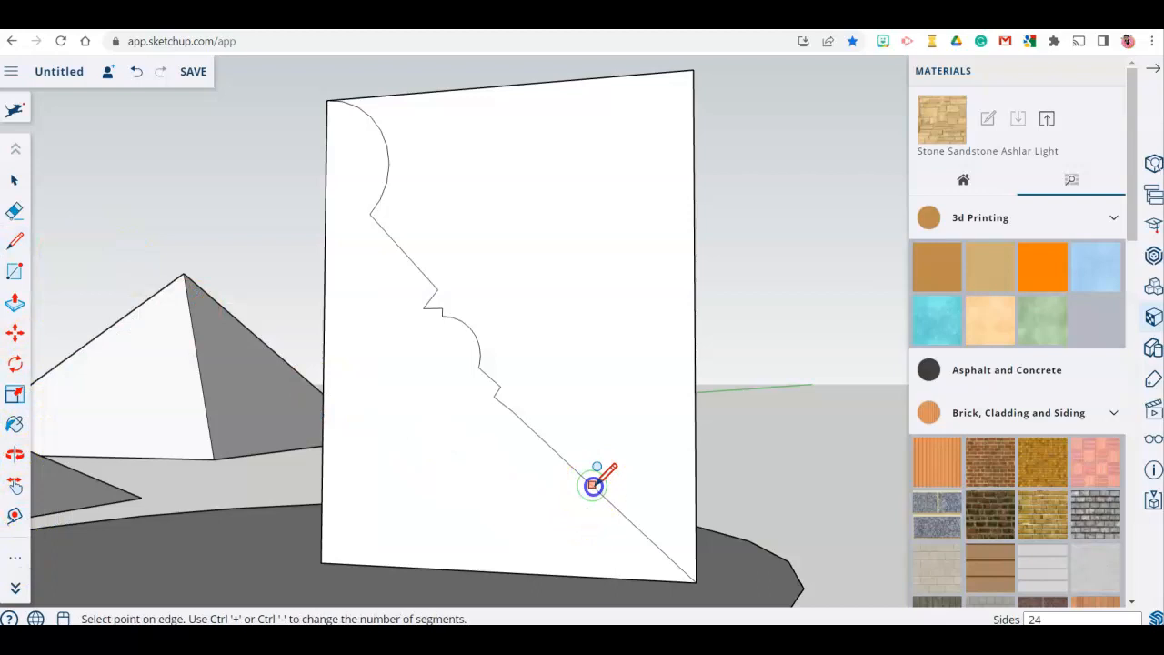
{"action": "left_click", "coordinate": [621, 465]}
{"action": "key", "text": "e"}
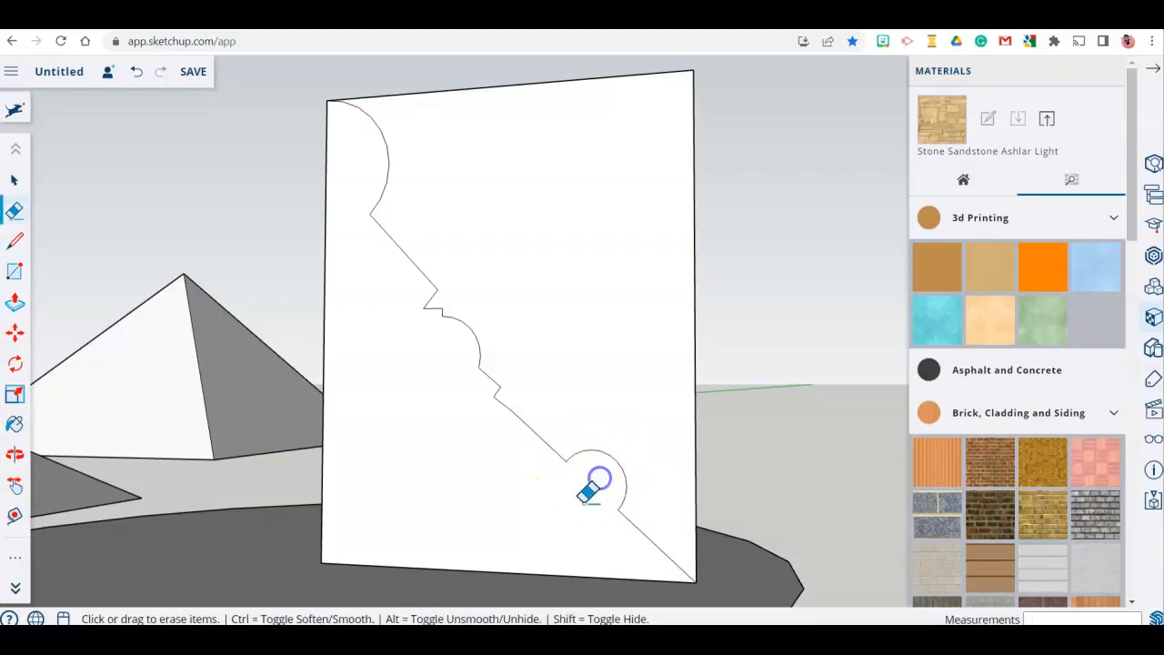
Erase the rectangle's top and outer side edges so only the face inside the decorative profile remains
{"action": "middle_click_drag", "start_coordinate": [589, 491], "coordinate": [567, 537]}
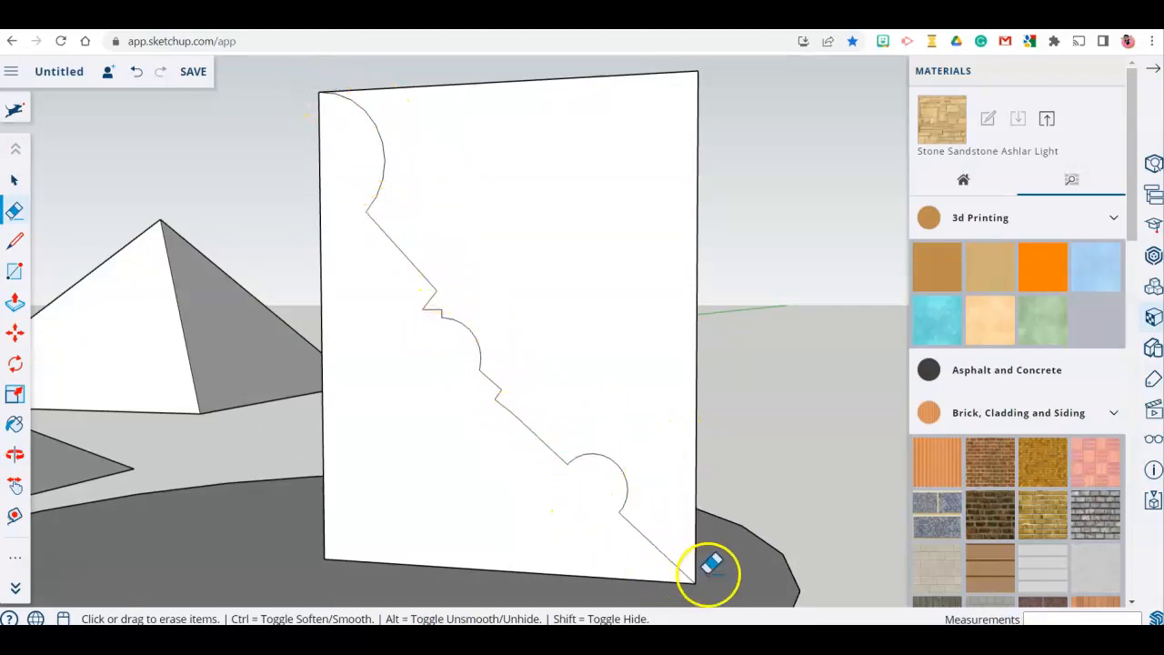
{"action": "middle_click_drag", "start_coordinate": [461, 392], "coordinate": [486, 428]}
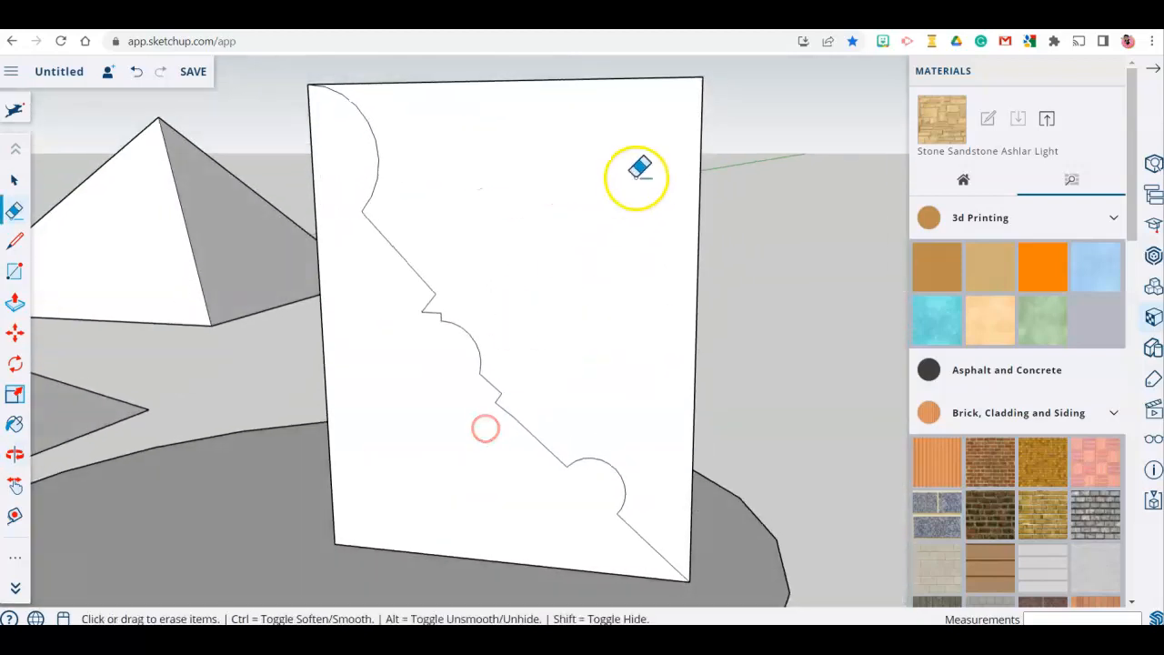
{"action": "left_click_drag", "start_coordinate": [478, 75], "coordinate": [591, 162]}
{"action": "left_click_drag", "start_coordinate": [681, 198], "coordinate": [722, 222]}
Try sweeping the profile face all the way around the ground circle with Follow Me, and undo the sweep
{"action": "middle_click_drag", "start_coordinate": [762, 315], "coordinate": [710, 352]}
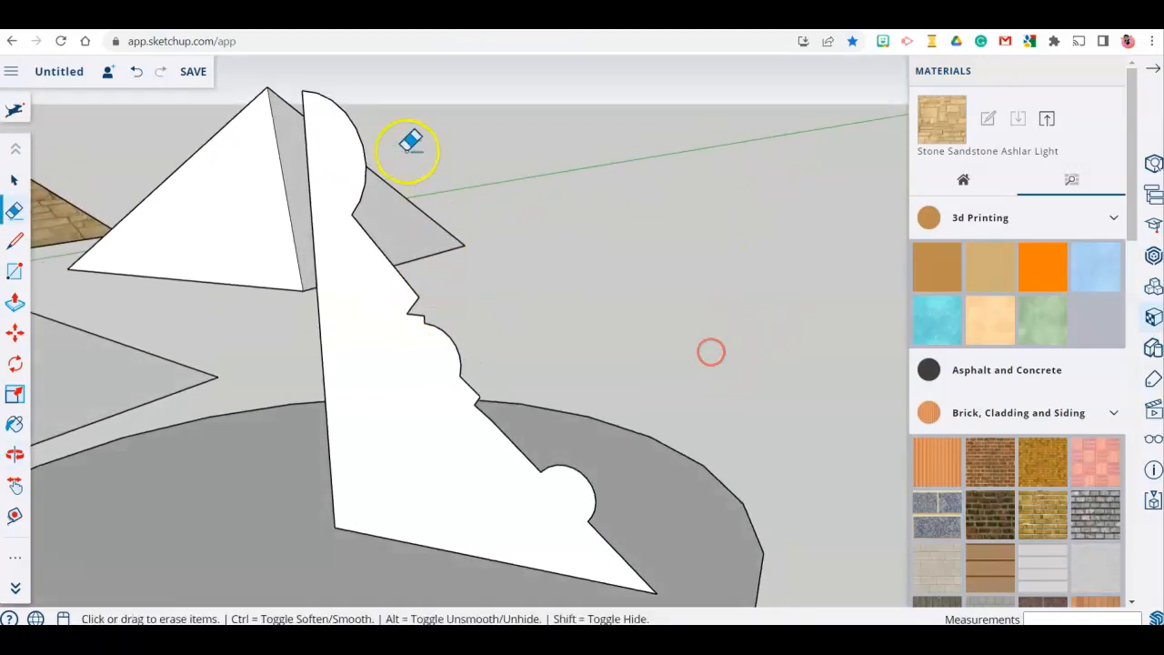
{"action": "mouse_move", "coordinate": [592, 485]}
{"action": "middle_mouse_down"}
{"action": "mouse_move", "coordinate": [829, 340]}
{"action": "mouse_move", "coordinate": [251, 296]}
{"action": "mouse_move", "coordinate": [730, 361]}
{"action": "mouse_move", "coordinate": [377, 389]}
{"action": "mouse_move", "coordinate": [676, 385]}
{"action": "mouse_move", "coordinate": [512, 390]}
{"action": "mouse_move", "coordinate": [773, 413]}
{"action": "mouse_move", "coordinate": [337, 271]}
{"action": "mouse_move", "coordinate": [616, 276]}
{"action": "mouse_move", "coordinate": [623, 351]}
{"action": "mouse_move", "coordinate": [548, 372]}
{"action": "mouse_move", "coordinate": [540, 386]}
{"action": "middle_mouse_up"}
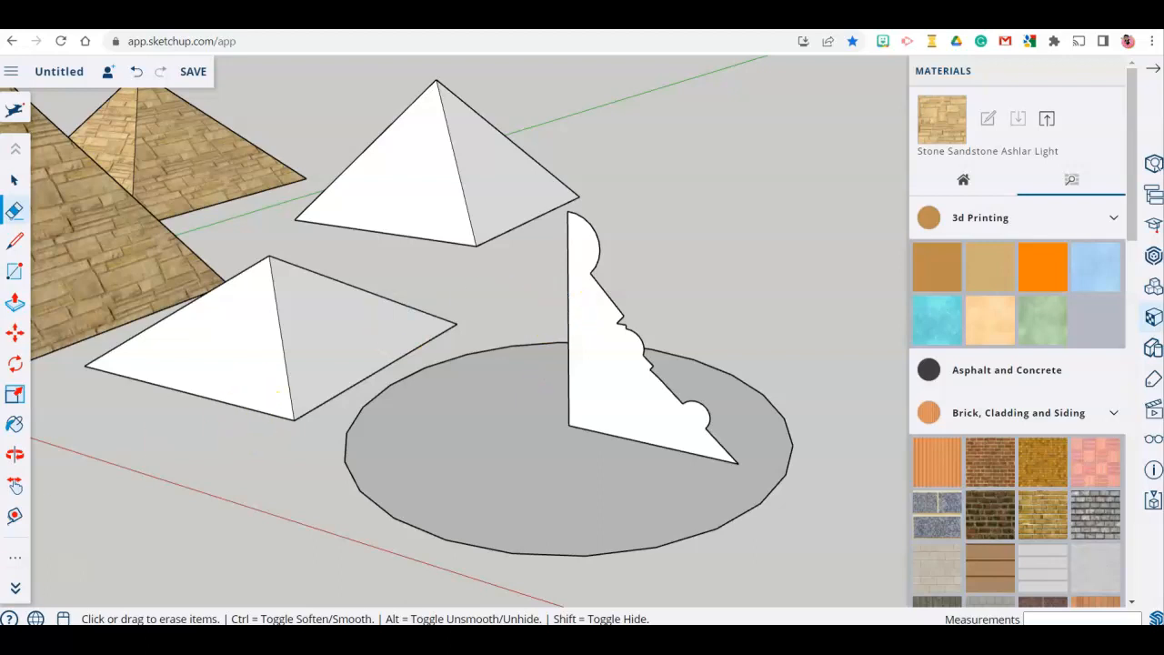
{"action": "left_click", "coordinate": [15, 564]}
{"action": "key", "text": "ctrl"}
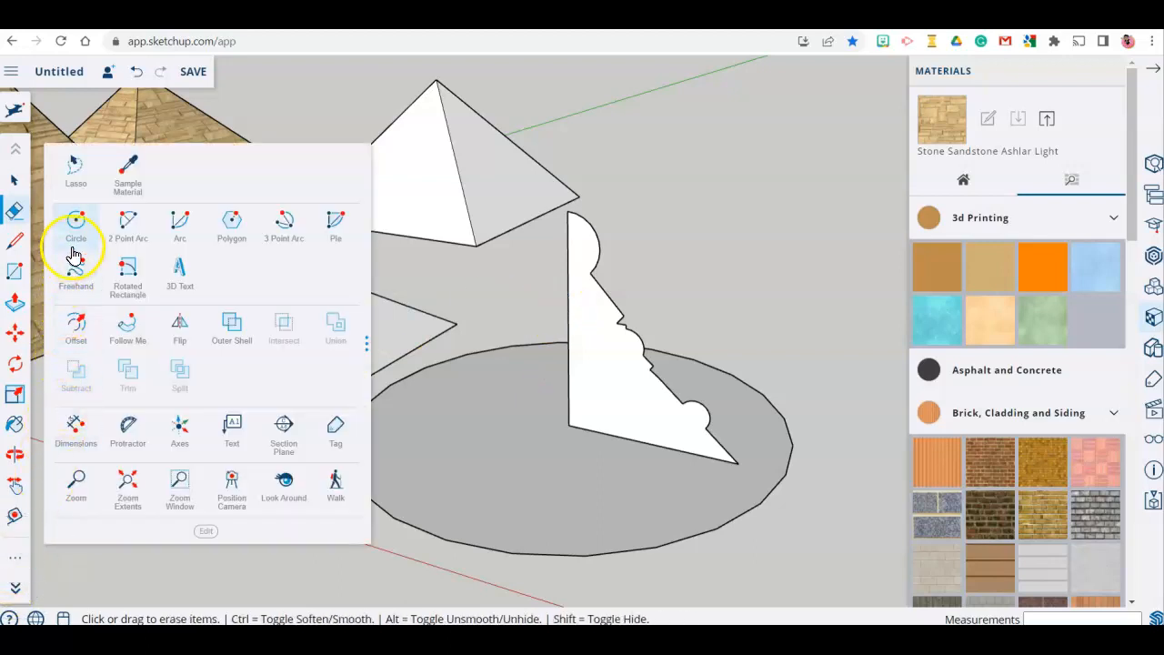
{"action": "left_click", "coordinate": [139, 336]}
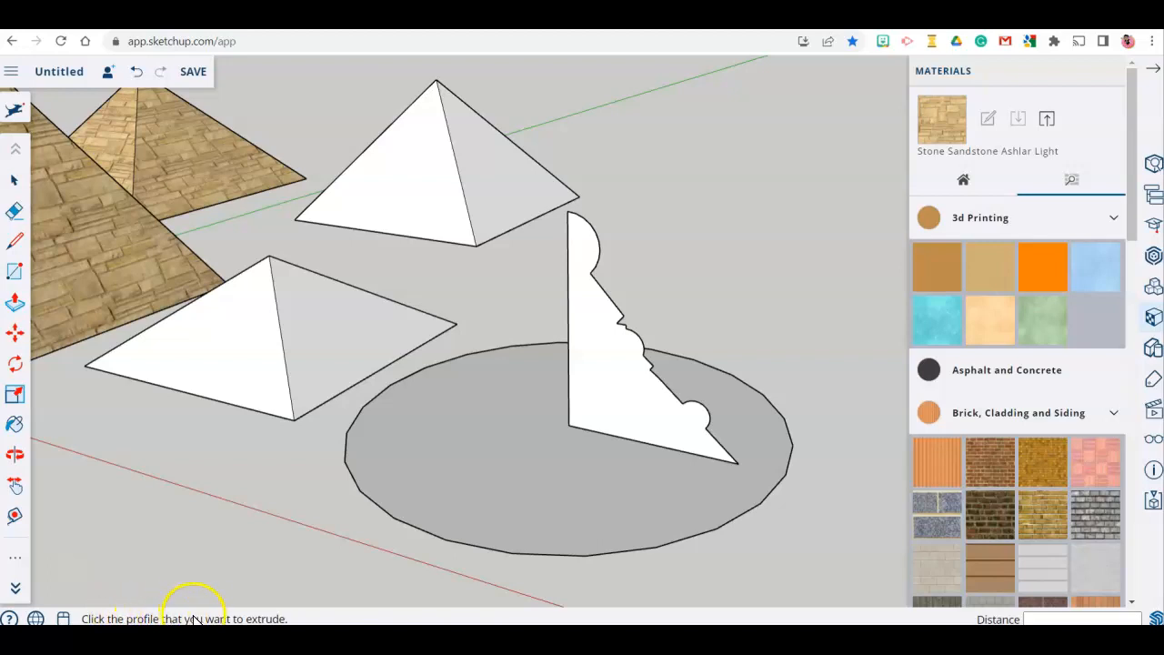
{"action": "left_click", "coordinate": [597, 387]}
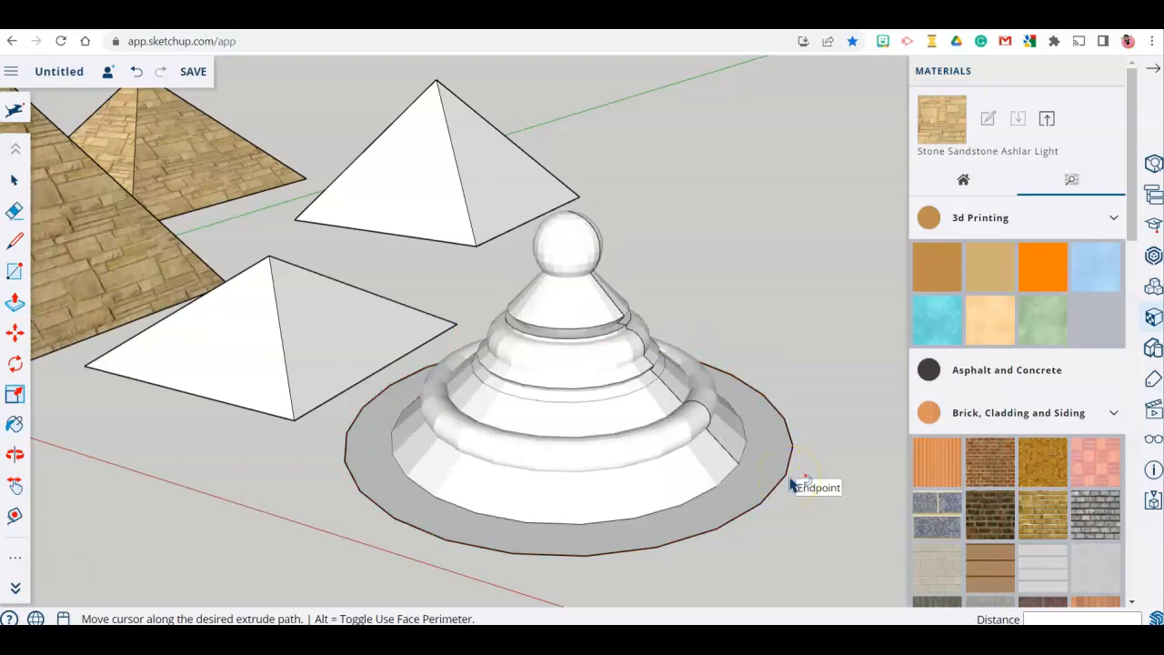
{"action": "left_click", "coordinate": [791, 483]}
{"action": "middle_click_drag", "start_coordinate": [793, 523], "coordinate": [584, 492]}
{"action": "middle_click_drag", "start_coordinate": [718, 553], "coordinate": [691, 551]}
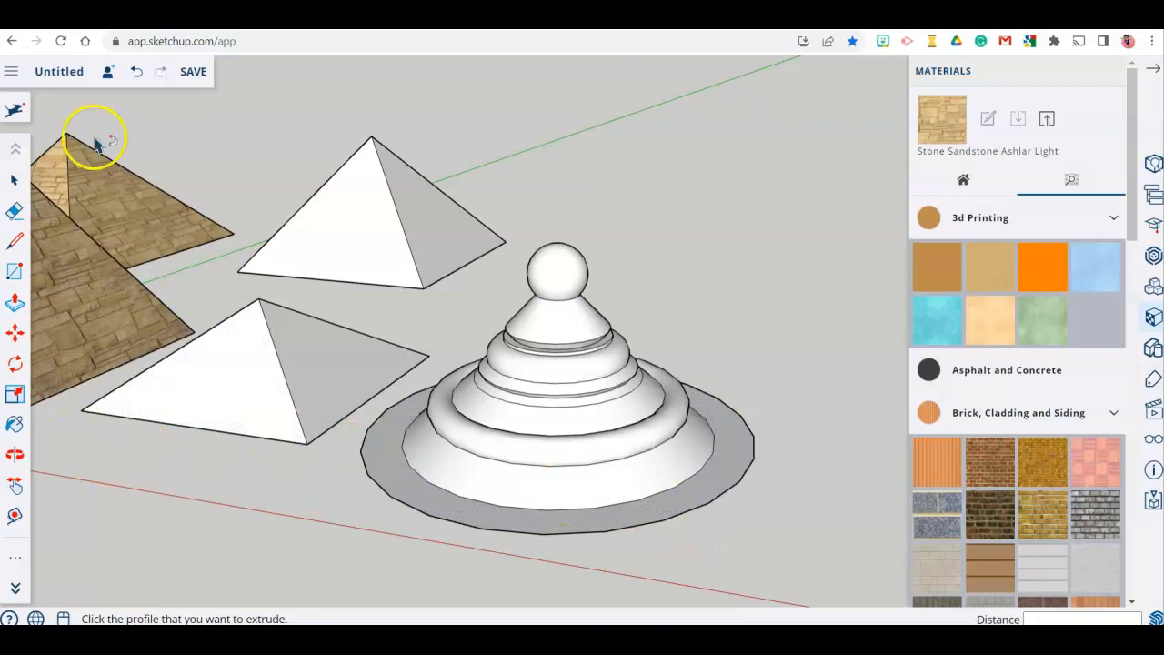
{"action": "left_click", "coordinate": [138, 72]}
Draw a steep straight line about 3' 9" long from the slope below the top bulge down to the profile's base edge
{"action": "scroll", "coordinate": [598, 325], "scroll_direction": "down", "scroll_amount": 2}
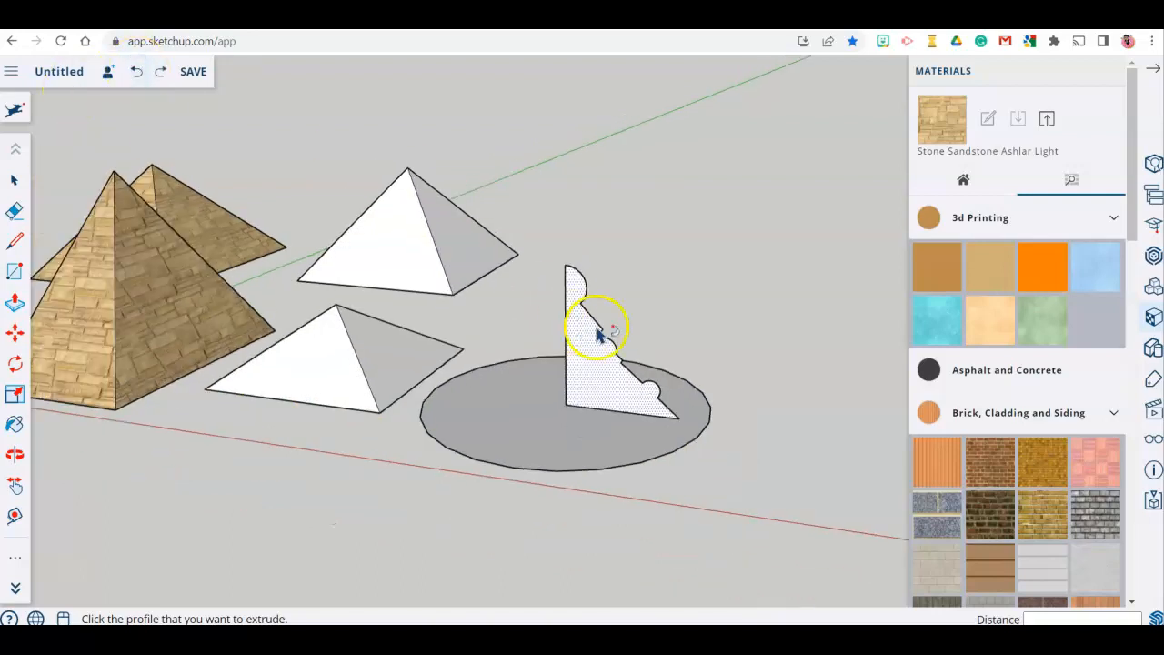
{"action": "scroll", "coordinate": [642, 390], "scroll_direction": "up", "scroll_amount": 5}
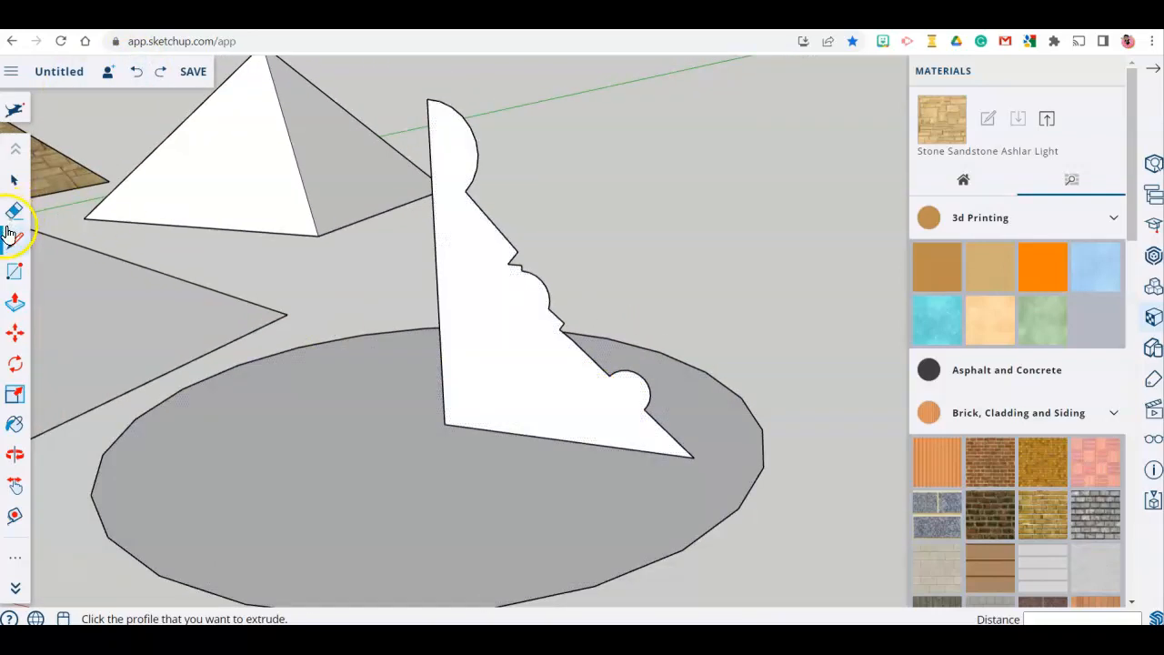
{"action": "left_click", "coordinate": [25, 246]}
{"action": "left_click", "coordinate": [491, 221]}
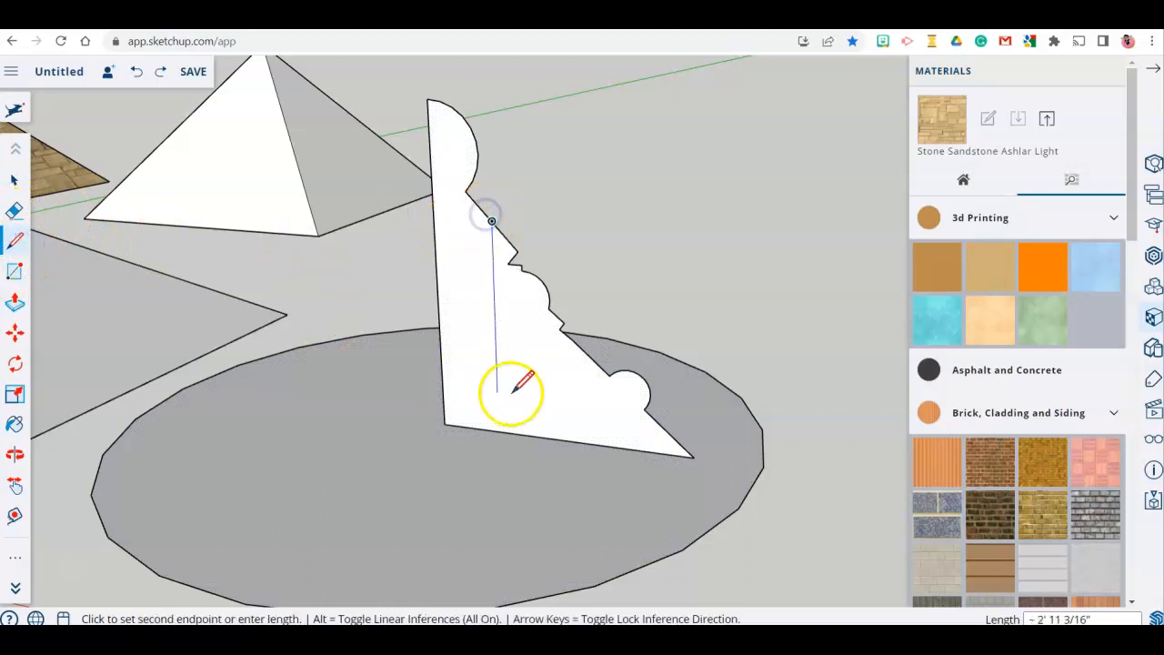
{"action": "left_click", "coordinate": [542, 436]}
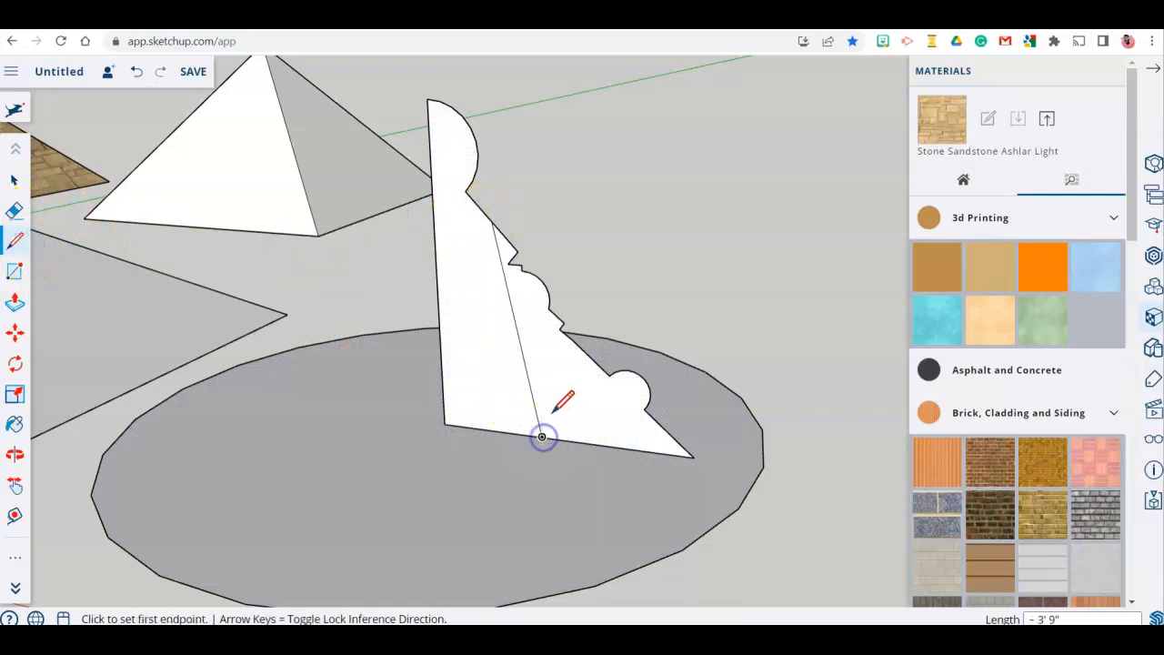
Draw a circle of about 10 5/16" radius on the profile face, centred on the base edge near the steep line's lower end
{"action": "scroll", "coordinate": [542, 437], "scroll_direction": "up", "scroll_amount": 2}
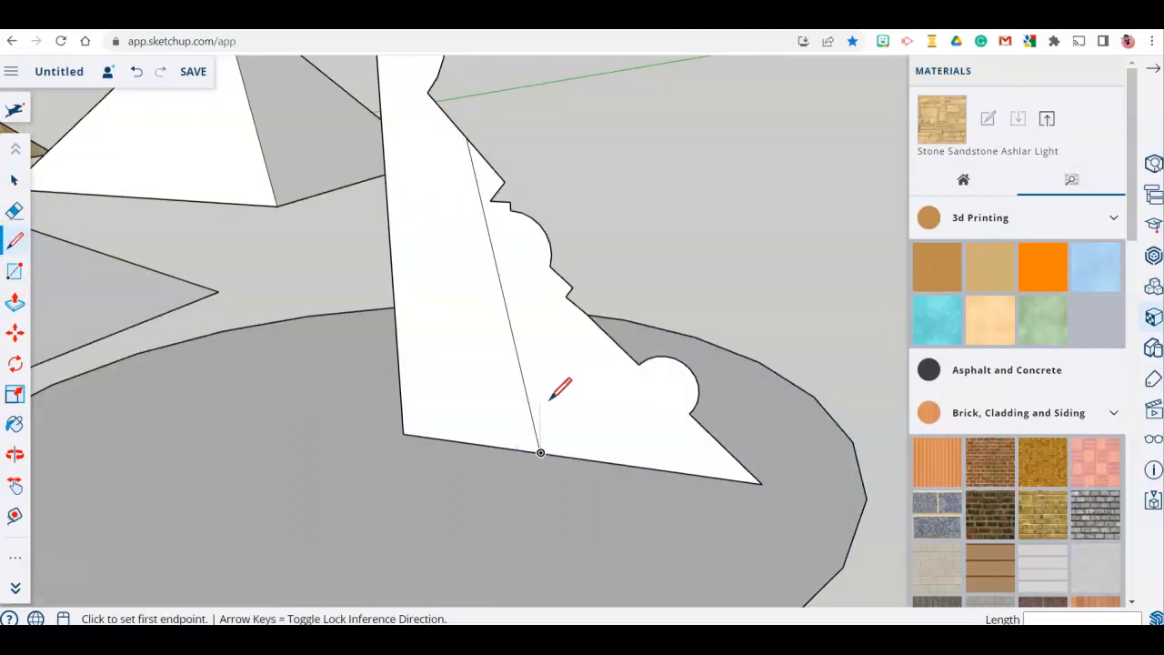
{"action": "left_click", "coordinate": [12, 561]}
{"action": "left_click", "coordinate": [89, 227]}
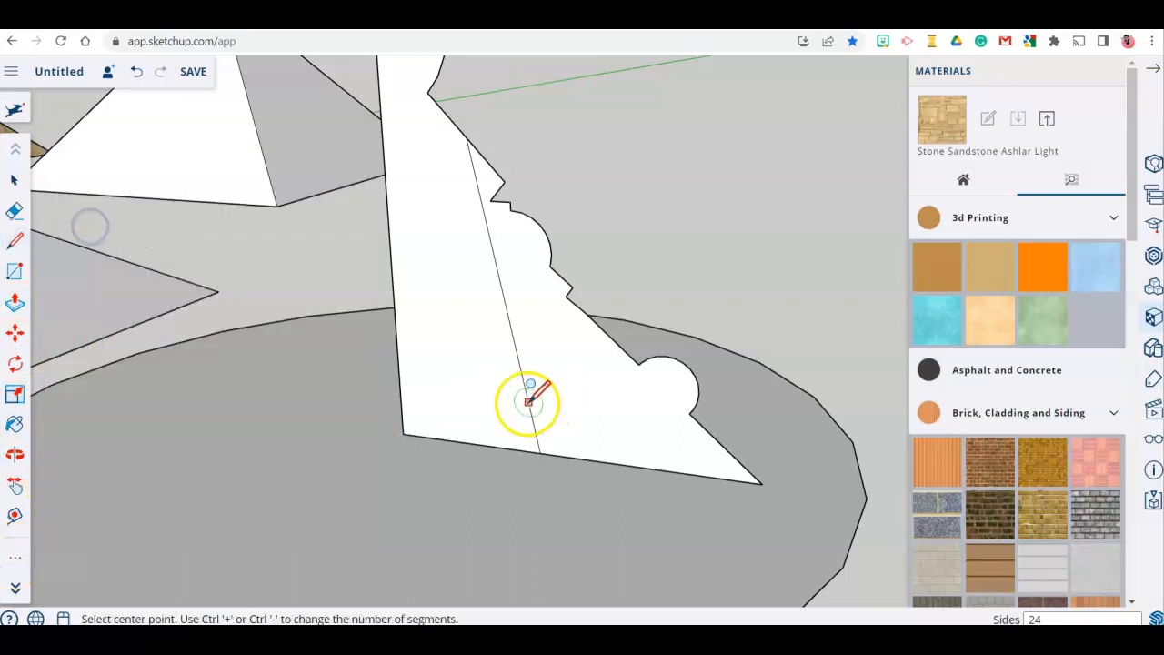
{"action": "left_click", "coordinate": [531, 451]}
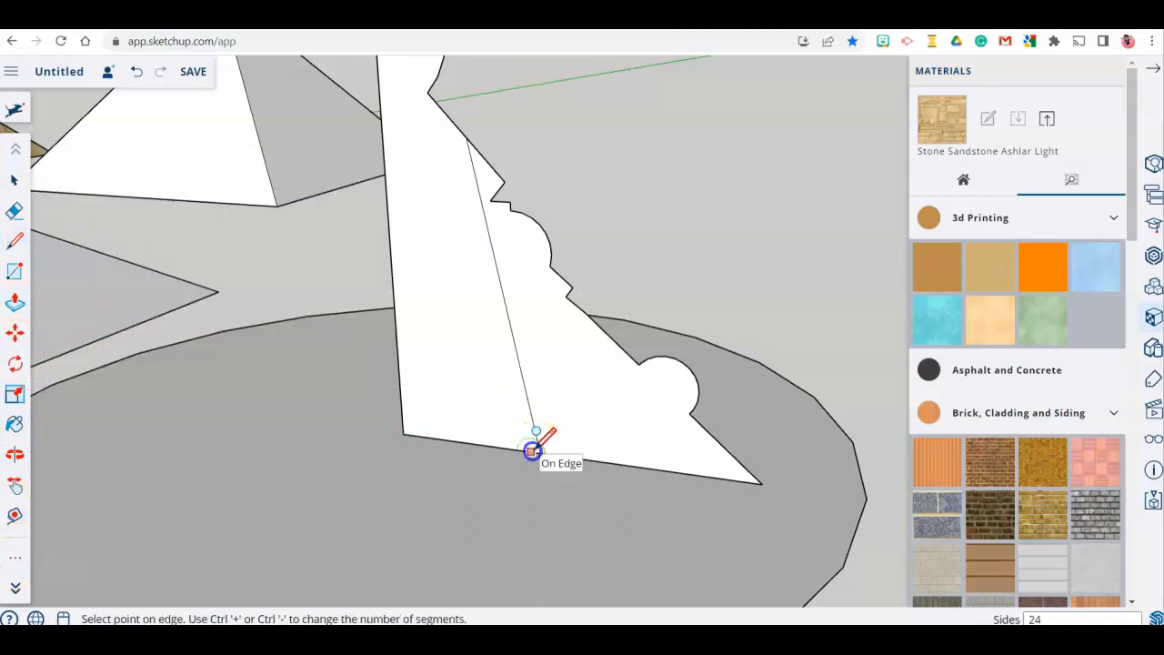
{"action": "left_click", "coordinate": [585, 417]}
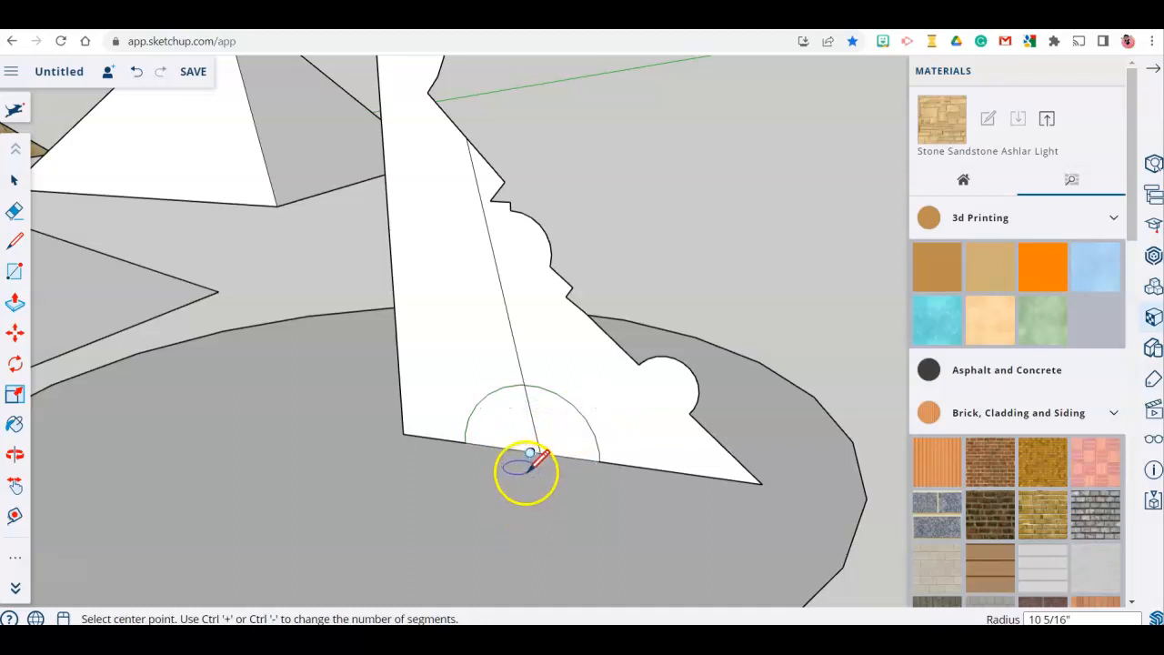
Erase the old outer profile edges and the surplus circle and line pieces, leaving a narrow shape with a rounded foot
{"action": "key", "text": "e"}
{"action": "middle_click_drag", "start_coordinate": [579, 385], "coordinate": [582, 306]}
{"action": "left_click", "coordinate": [531, 253]}
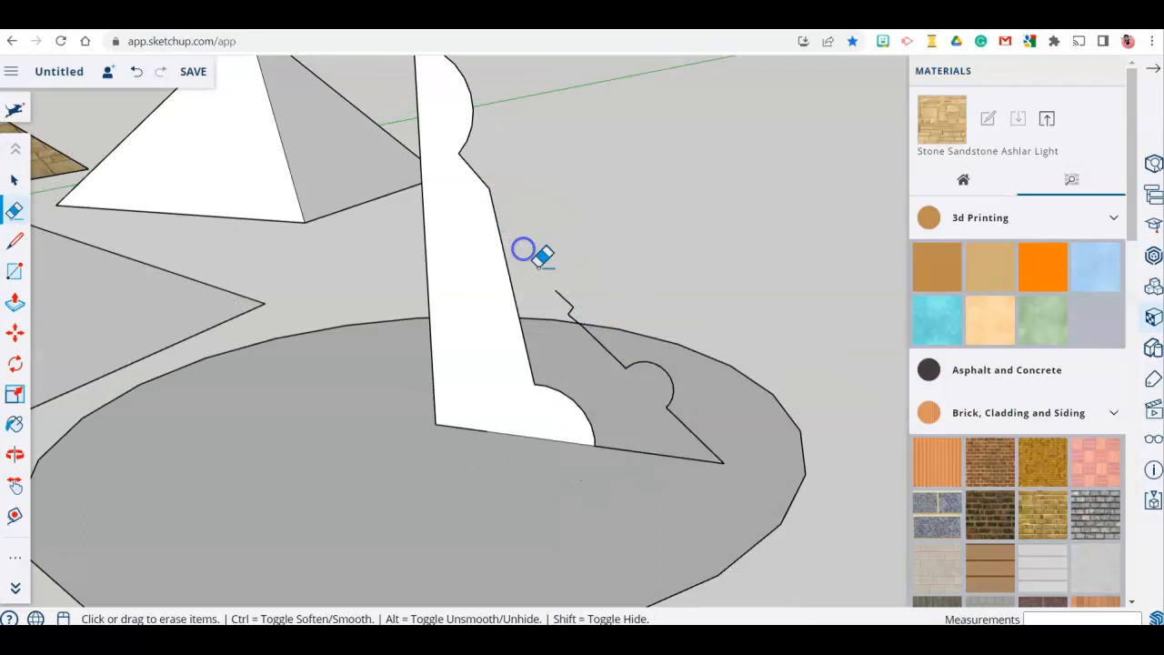
{"action": "left_click", "coordinate": [697, 434]}
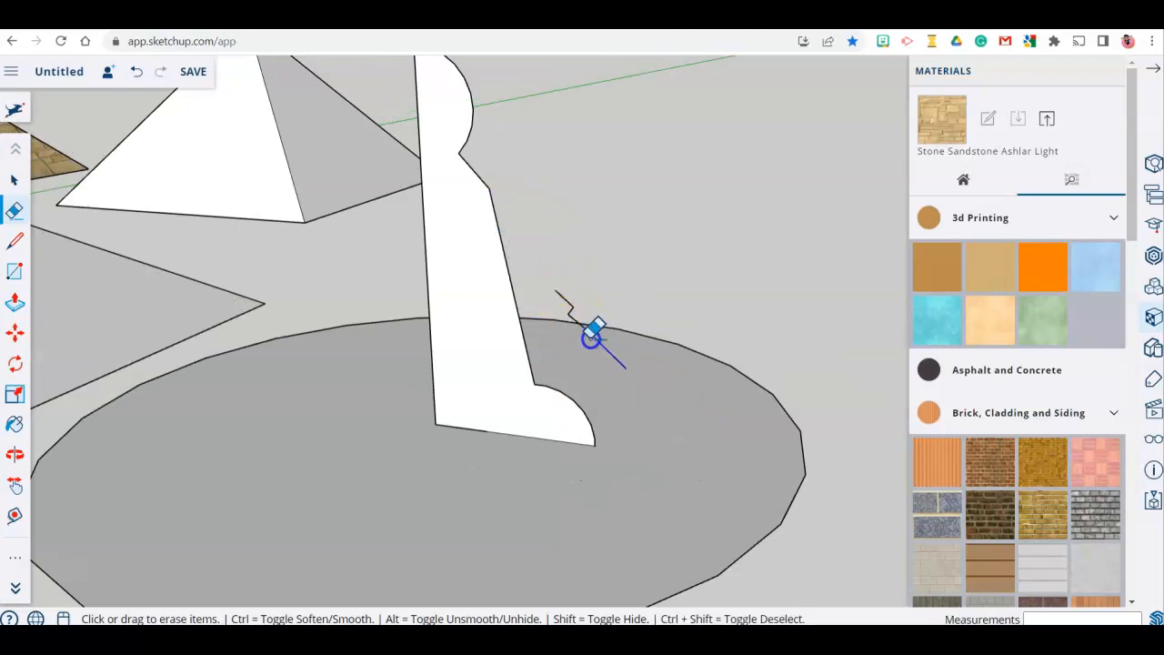
{"action": "mouse_move", "coordinate": [579, 314]}
{"action": "middle_mouse_down"}
{"action": "mouse_move", "coordinate": [610, 270]}
{"action": "mouse_move", "coordinate": [449, 366]}
{"action": "mouse_move", "coordinate": [606, 390]}
{"action": "mouse_move", "coordinate": [878, 364]}
{"action": "mouse_move", "coordinate": [626, 363]}
{"action": "middle_mouse_up"}
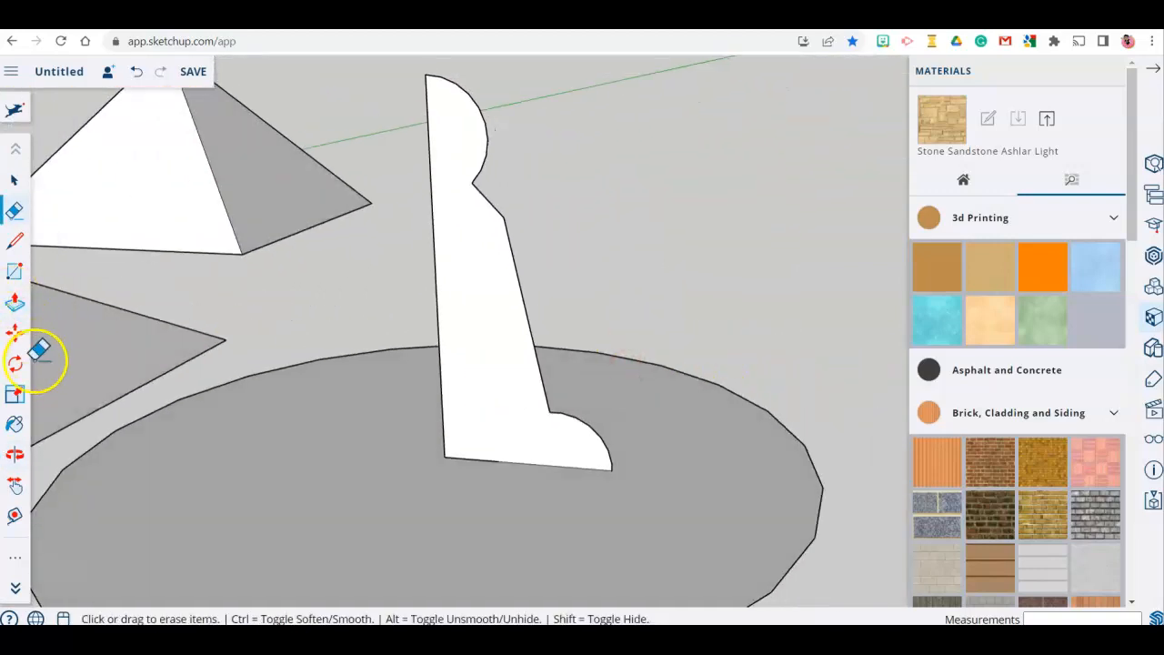
Draw a circle of about 5 3/8" radius centred on the middle of the steep slanted edge
{"action": "left_click", "coordinate": [9, 564]}
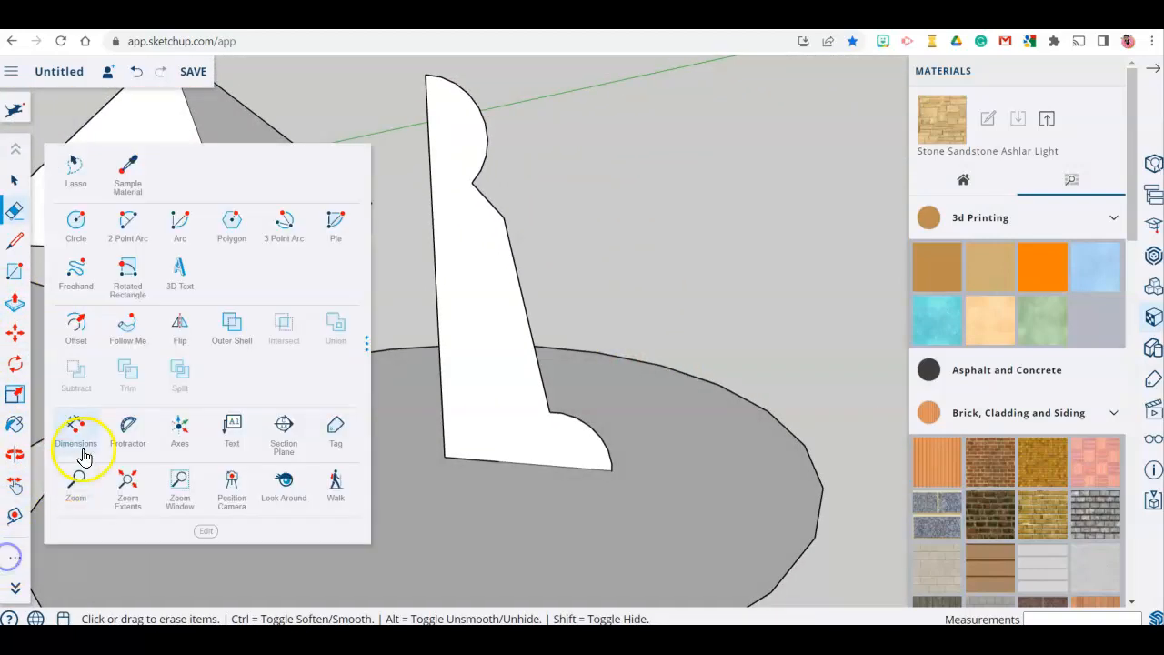
{"action": "left_click", "coordinate": [84, 240]}
{"action": "left_click", "coordinate": [522, 290]}
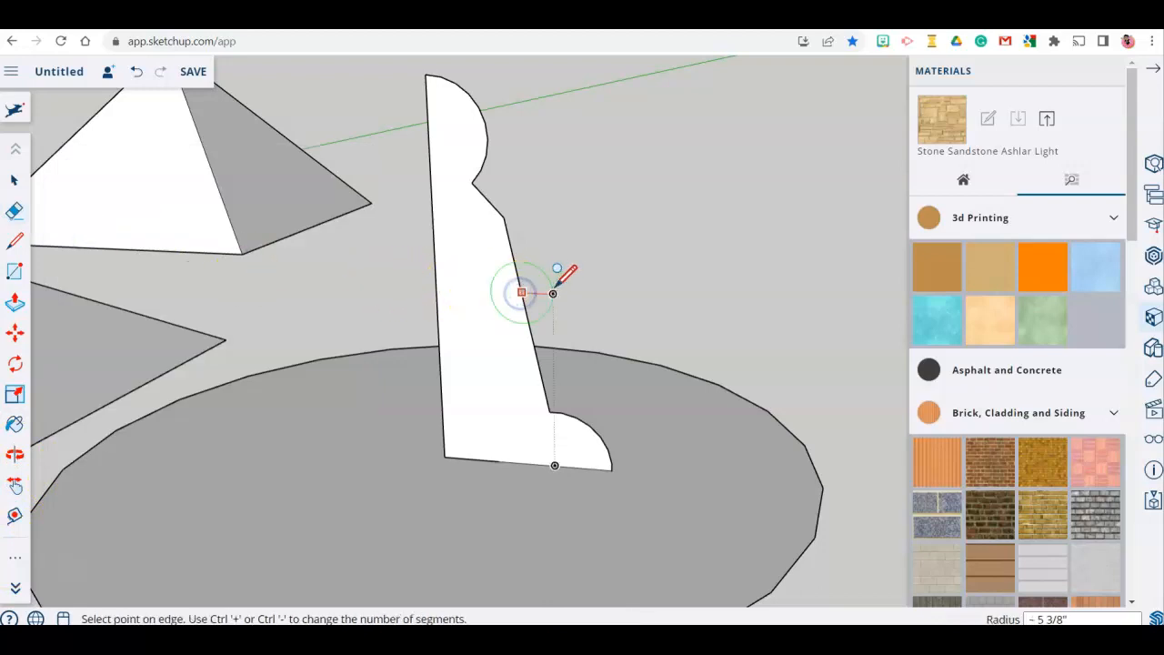
{"action": "left_click", "coordinate": [553, 292]}
Erase the outer half of the circle and the edge segment crossing it, cutting a rounded concave notch into the profile
{"action": "key", "text": "e"}
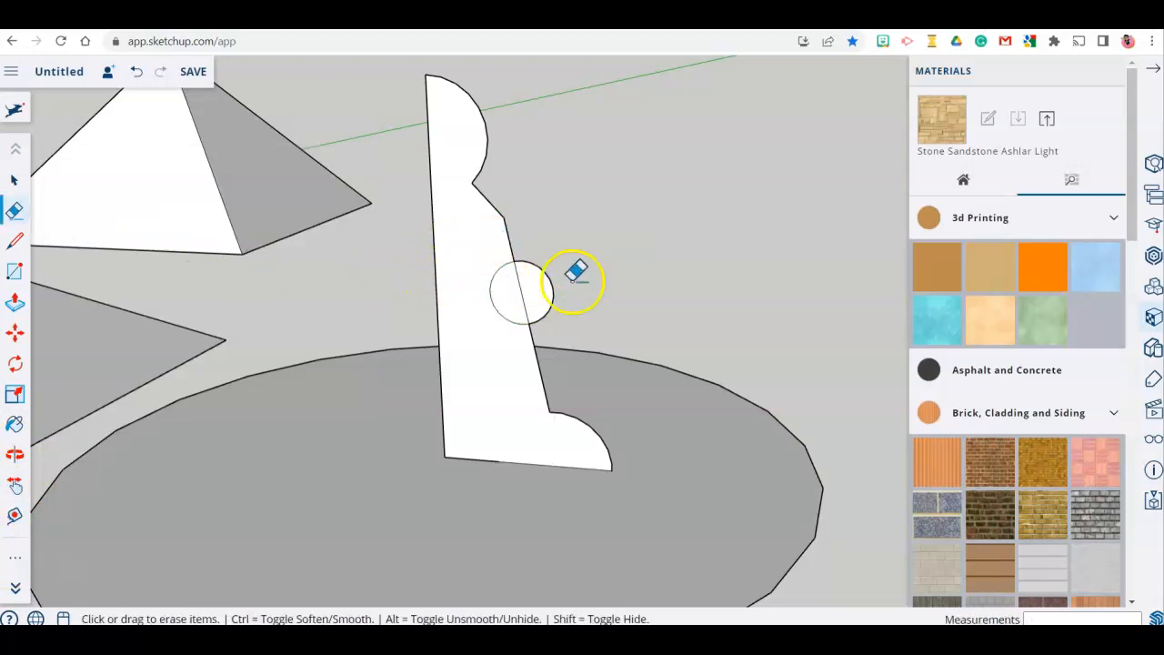
{"action": "left_click_drag", "start_coordinate": [511, 290], "coordinate": [511, 291]}
{"action": "mouse_move", "coordinate": [617, 282]}
{"action": "middle_mouse_down"}
{"action": "mouse_move", "coordinate": [221, 289]}
{"action": "mouse_move", "coordinate": [710, 223]}
{"action": "mouse_move", "coordinate": [611, 122]}
{"action": "middle_mouse_up"}
{"action": "left_click_drag", "start_coordinate": [578, 524], "coordinate": [560, 482]}
Sweep the pawn-shaped profile face all the way around the ground circle with Follow Me
{"action": "middle_click_drag", "start_coordinate": [613, 348], "coordinate": [533, 512]}
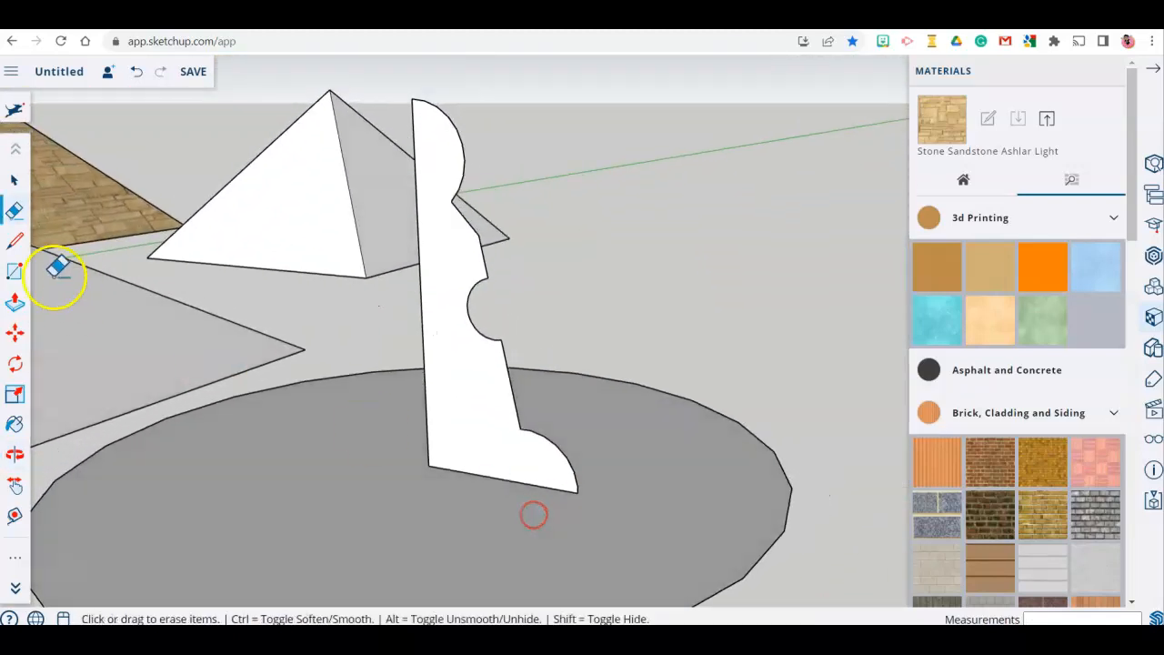
{"action": "left_click", "coordinate": [17, 559]}
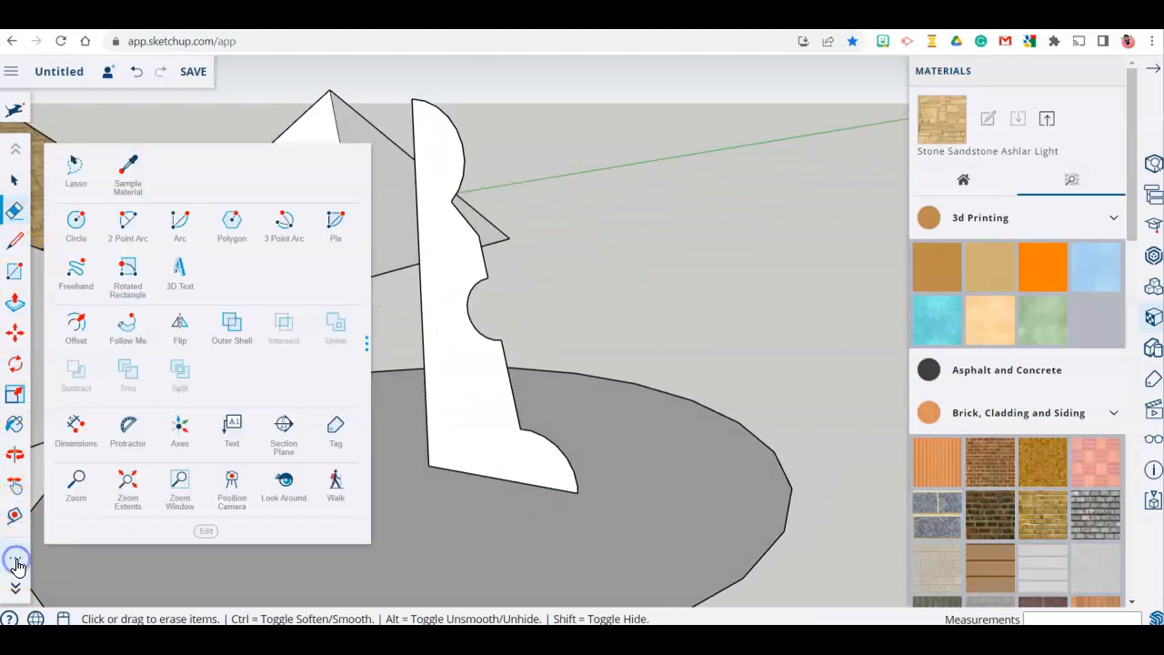
{"action": "left_click", "coordinate": [141, 339]}
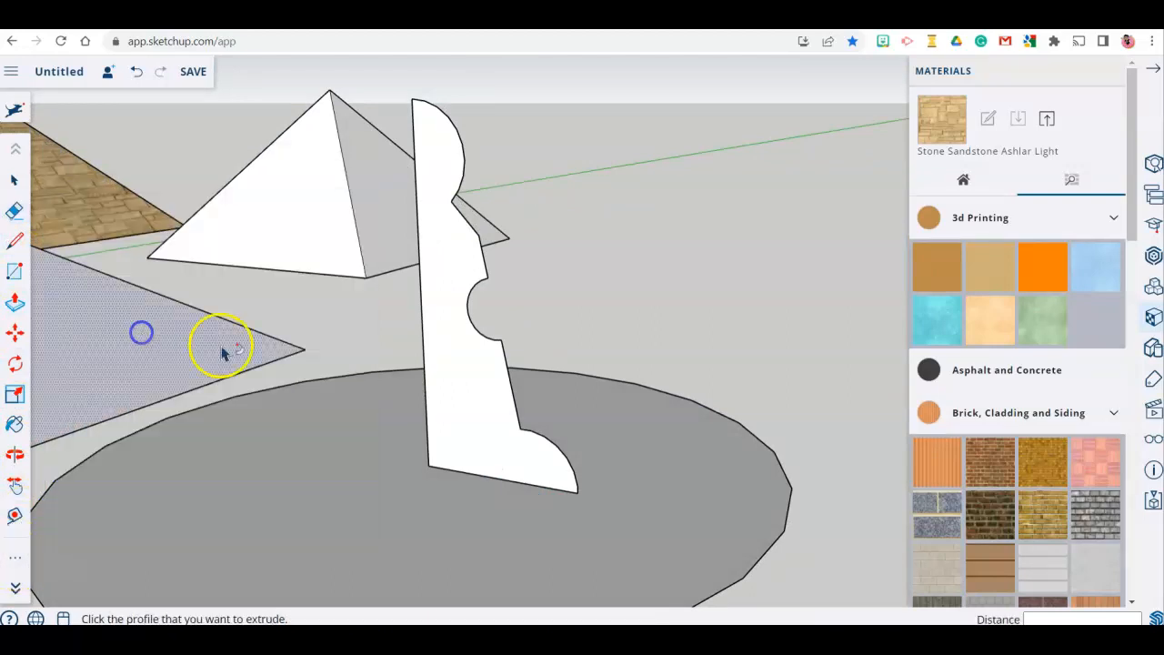
{"action": "left_click", "coordinate": [494, 408]}
{"action": "left_click", "coordinate": [789, 542]}
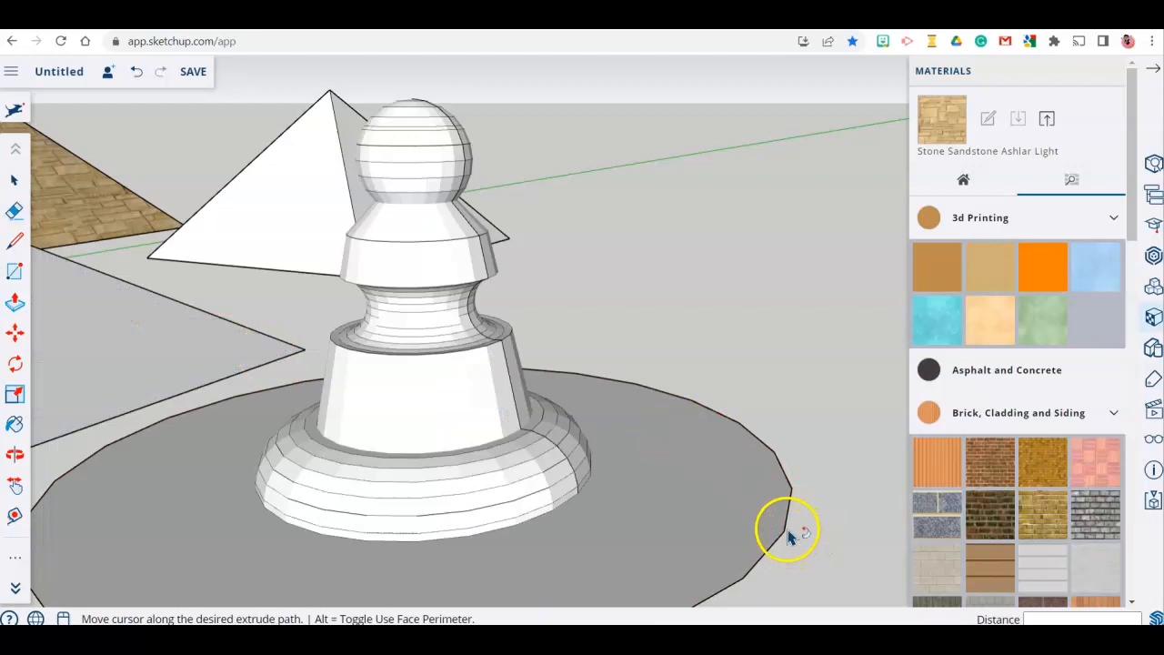
Erase the ground circle around the base of the pawn-shaped form
{"action": "middle_click_drag", "start_coordinate": [792, 533], "coordinate": [509, 431]}
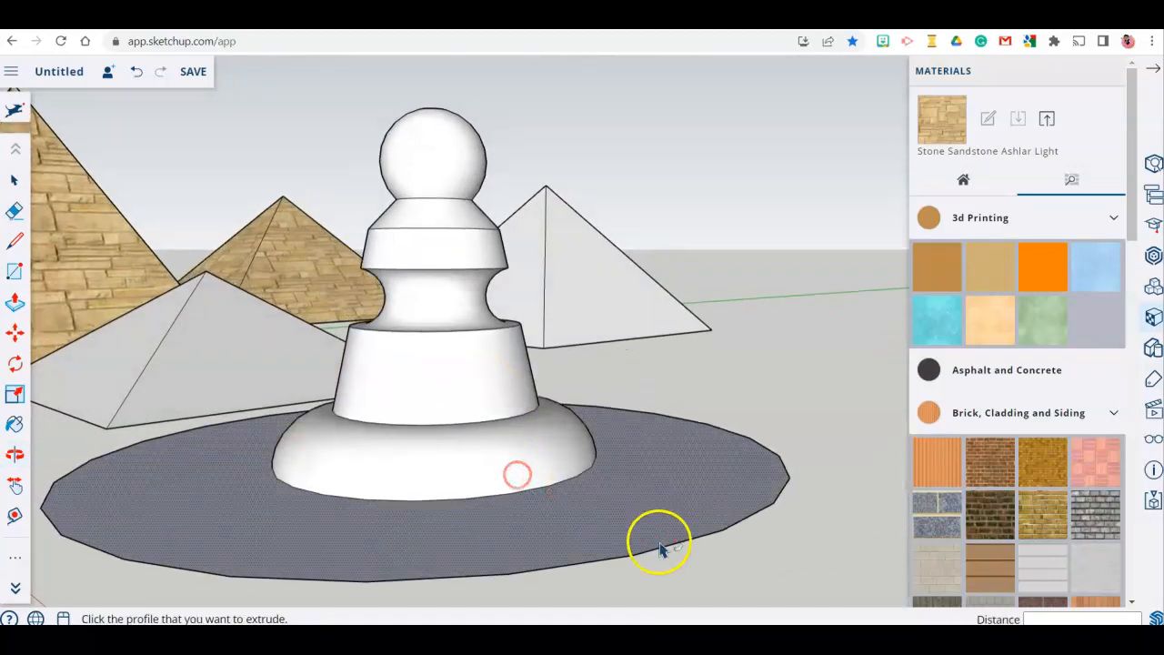
{"action": "key", "text": "e"}
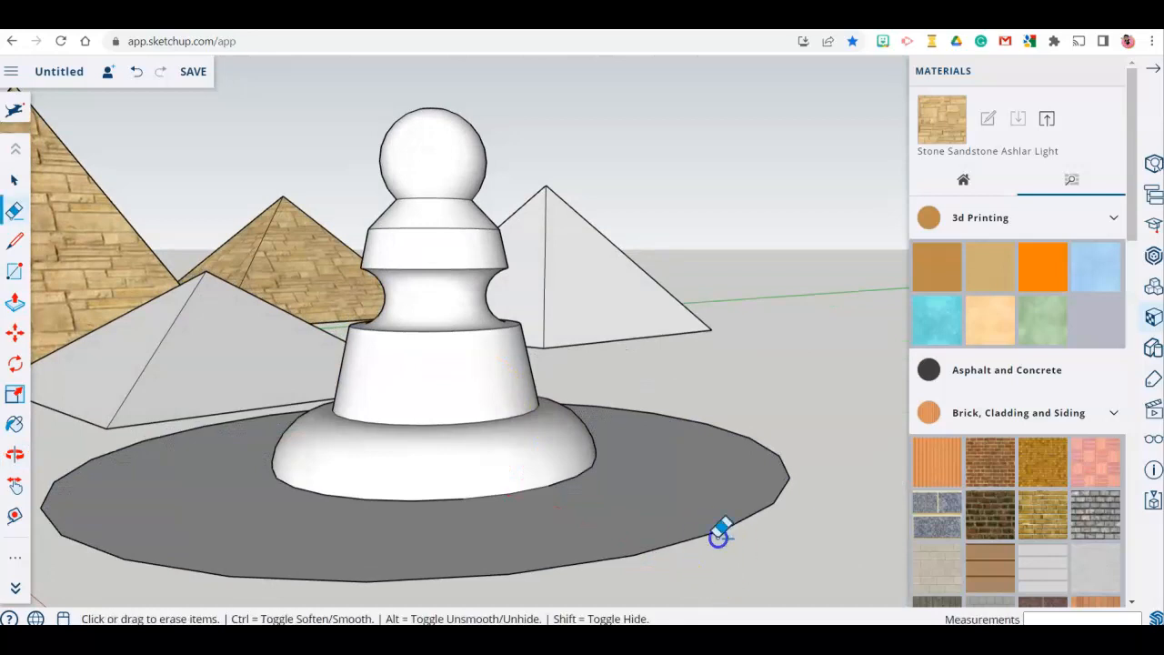
{"action": "left_click", "coordinate": [718, 536]}
{"action": "middle_click_drag", "start_coordinate": [585, 460], "coordinate": [733, 514]}
{"action": "scroll", "coordinate": [821, 518], "scroll_direction": "down", "scroll_amount": 3}
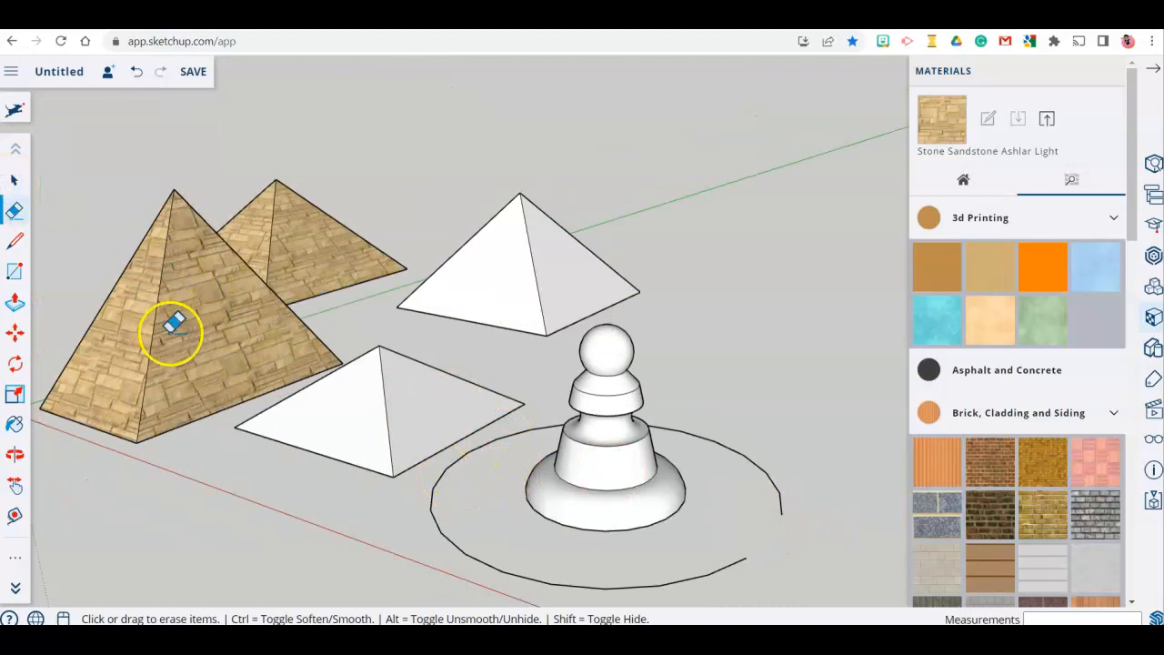
{"action": "left_click", "coordinate": [14, 183]}
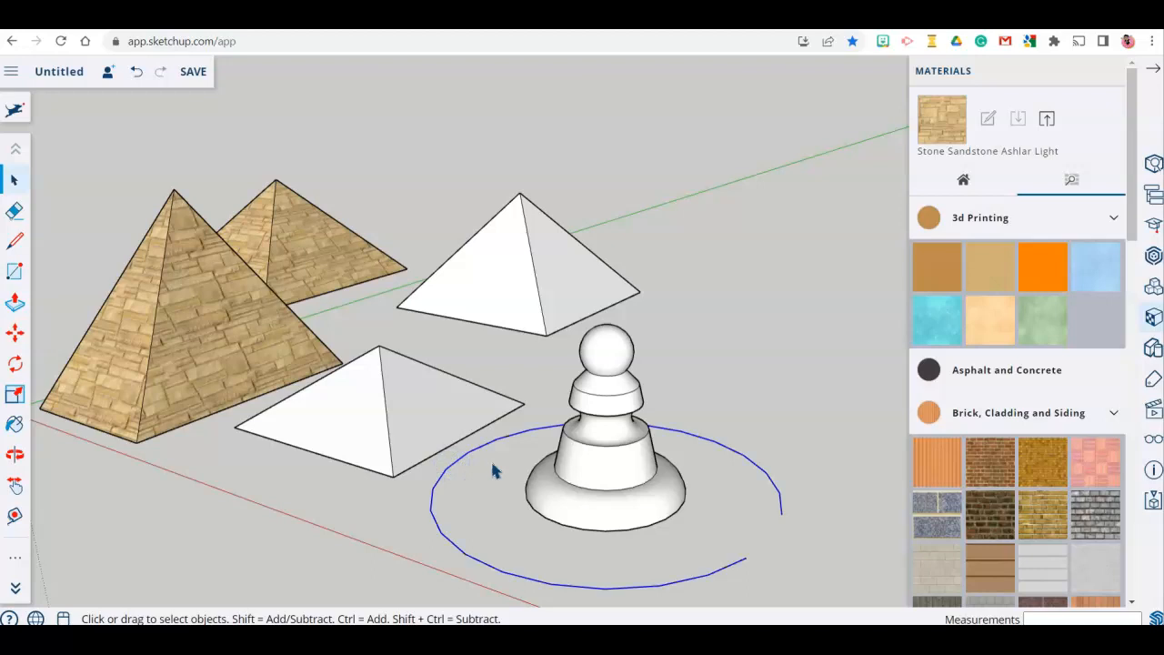
{"action": "scroll", "coordinate": [466, 419], "scroll_direction": "down", "scroll_amount": 3}
{"action": "scroll", "coordinate": [464, 411], "scroll_direction": "up", "scroll_amount": 3}
{"action": "middle_click_drag", "start_coordinate": [462, 469], "coordinate": [543, 449]}
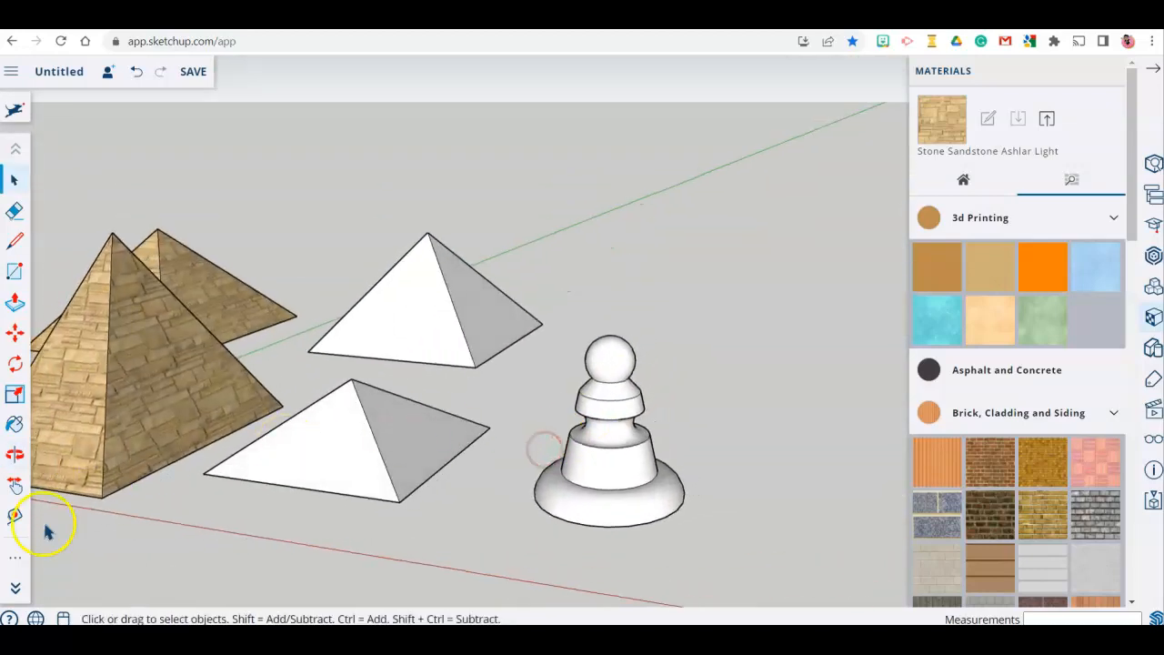
{"action": "middle_click_drag", "start_coordinate": [634, 450], "coordinate": [774, 446]}
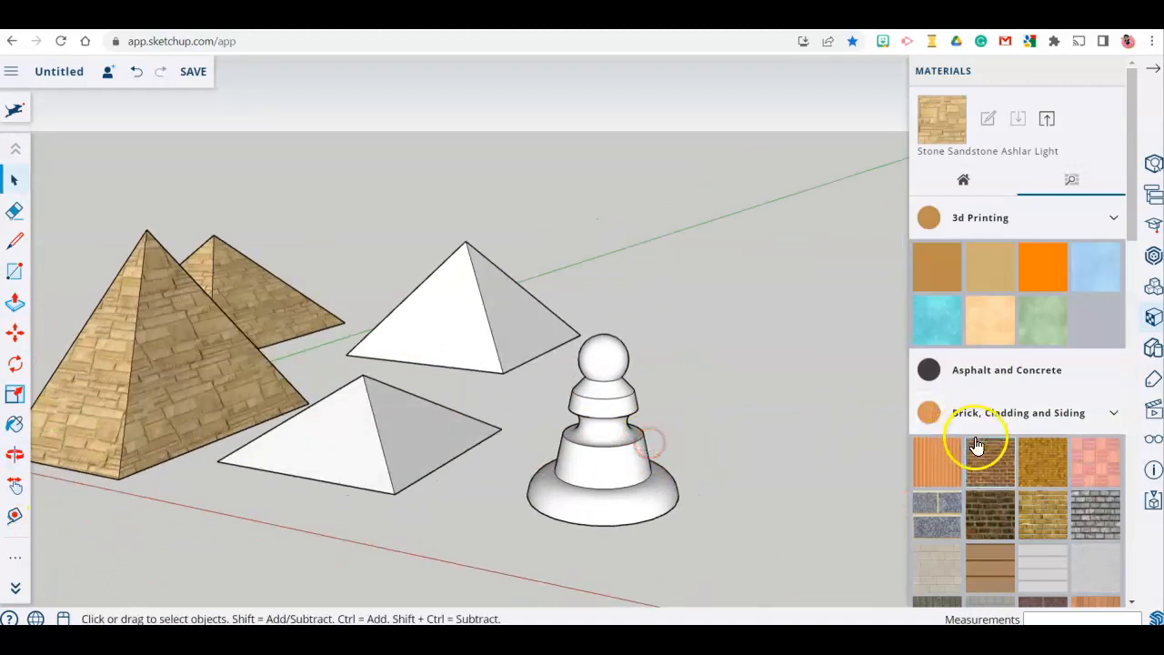
Paint the whole pawn-shaped form with the light grey marble material from the Stone collection and clear the selection
{"action": "scroll", "coordinate": [982, 446], "scroll_direction": "down", "scroll_amount": 3}
{"action": "left_click", "coordinate": [15, 424]}
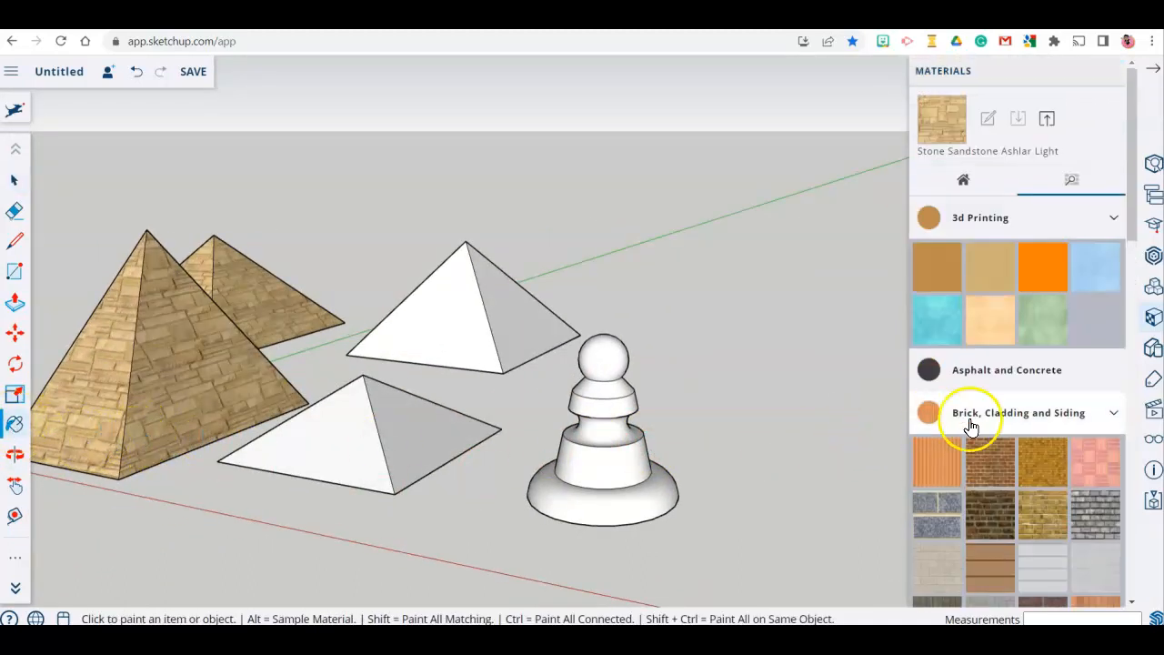
{"action": "scroll", "coordinate": [1073, 491], "scroll_direction": "down", "scroll_amount": 10}
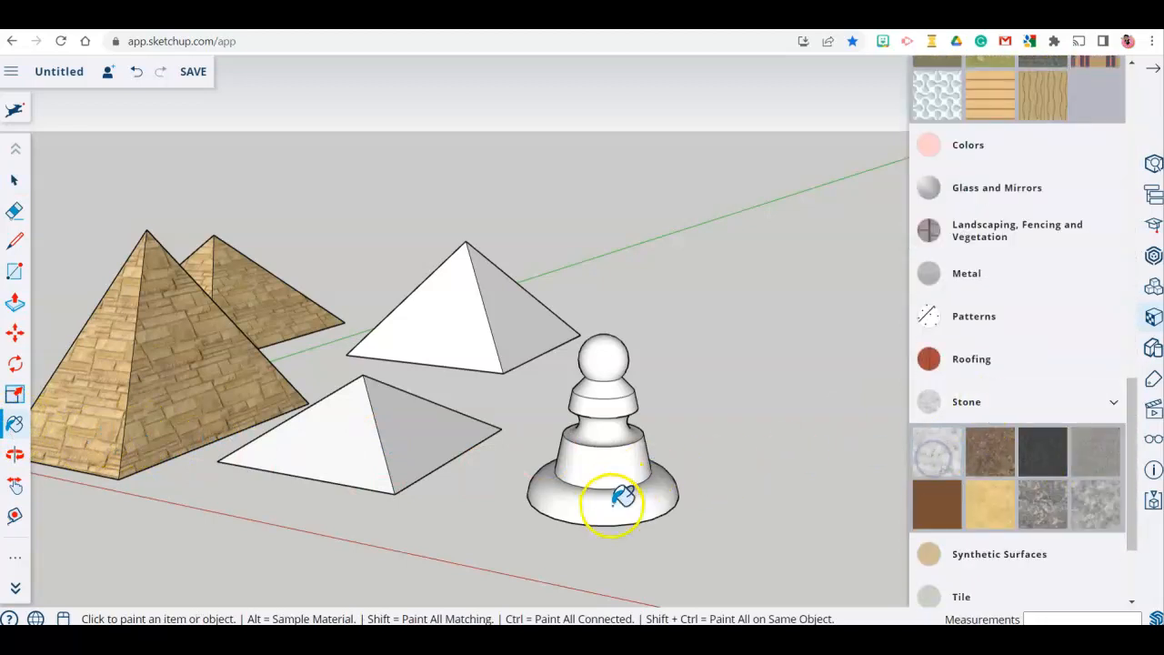
{"action": "left_click", "coordinate": [13, 180]}
{"action": "middle_click_drag", "start_coordinate": [468, 372], "coordinate": [585, 338]}
{"action": "left_click_drag", "start_coordinate": [553, 285], "coordinate": [764, 578]}
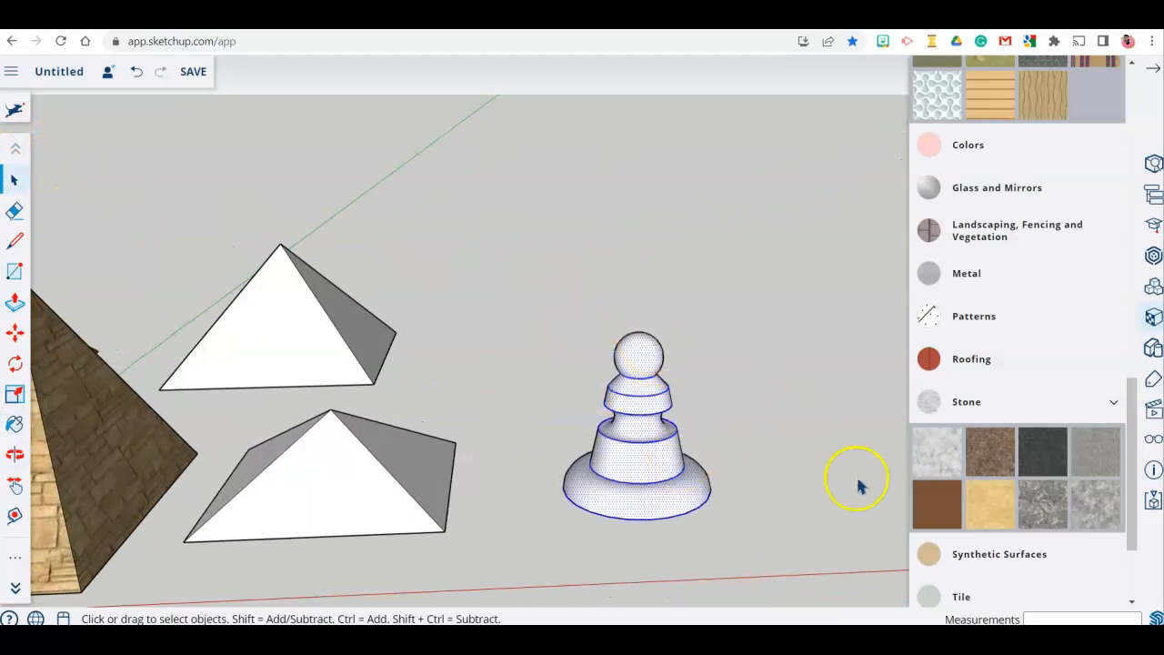
{"action": "left_click", "coordinate": [935, 441]}
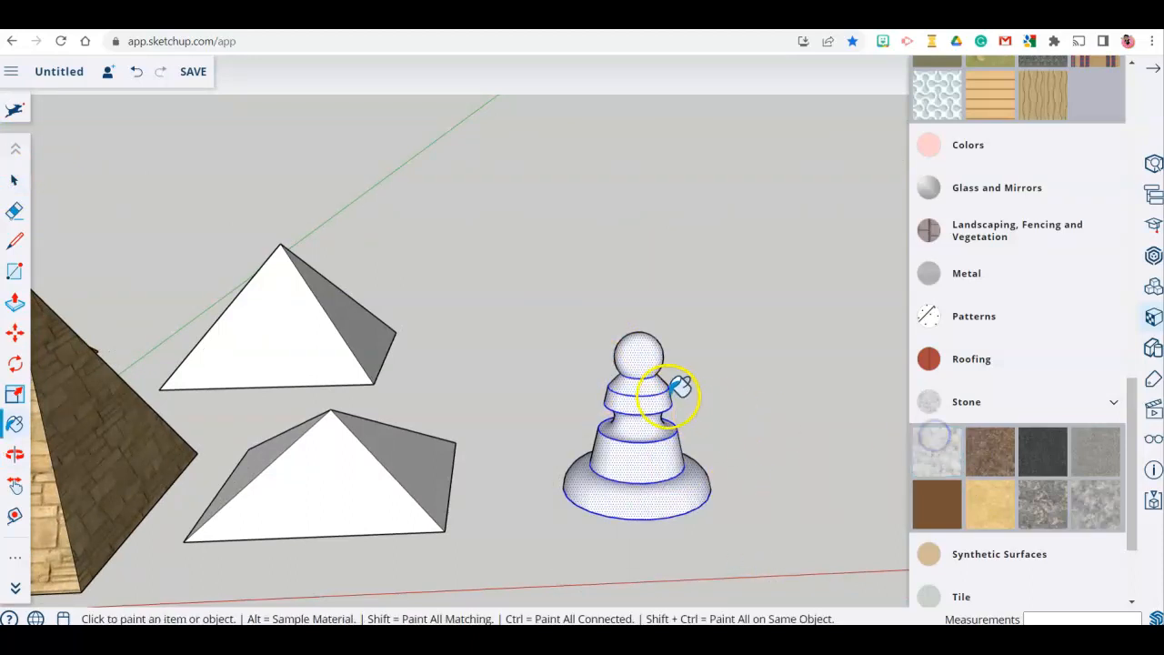
{"action": "left_click", "coordinate": [726, 448]}
{"action": "mouse_move", "coordinate": [735, 470]}
{"action": "middle_mouse_down"}
{"action": "mouse_move", "coordinate": [307, 408]}
{"action": "mouse_move", "coordinate": [344, 222]}
{"action": "mouse_move", "coordinate": [516, 444]}
{"action": "middle_mouse_up"}
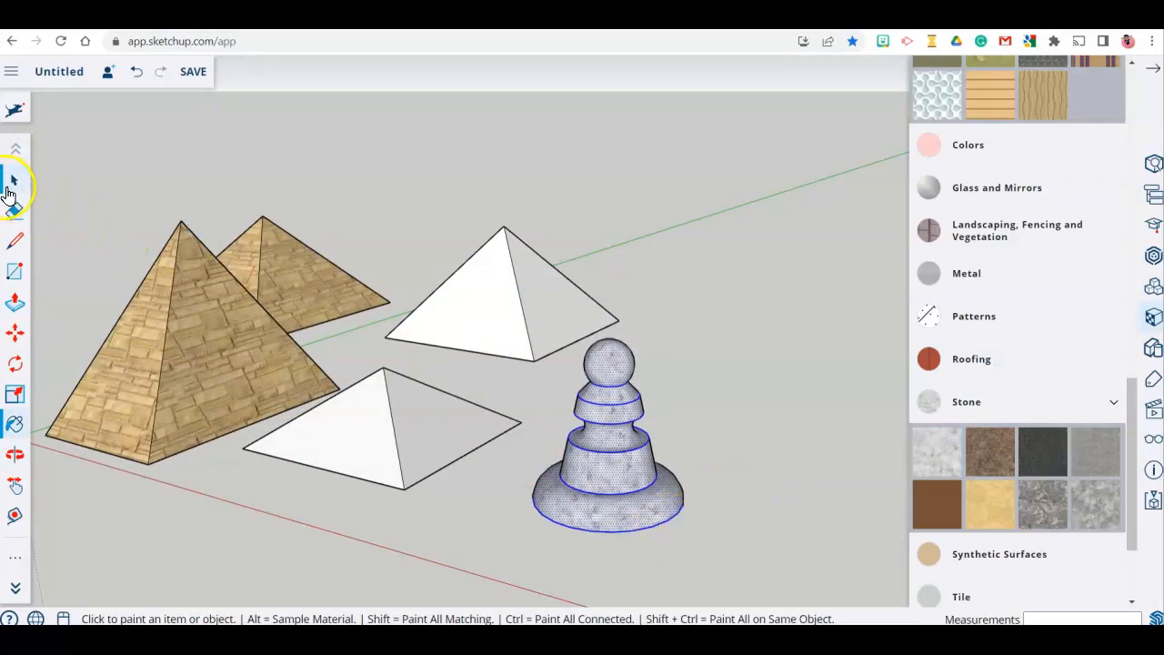
{"action": "left_click", "coordinate": [13, 180]}
{"action": "left_click", "coordinate": [883, 320]}
{"action": "left_click_drag", "start_coordinate": [525, 382], "coordinate": [764, 458]}
{"action": "key", "text": "space"}
Draw a ground circle of about 3' 3 11/16" radius beside the pawn, plus a smaller upright circle from the same centre
{"action": "middle_click_drag", "start_coordinate": [727, 455], "coordinate": [391, 423], "text": "shift"}
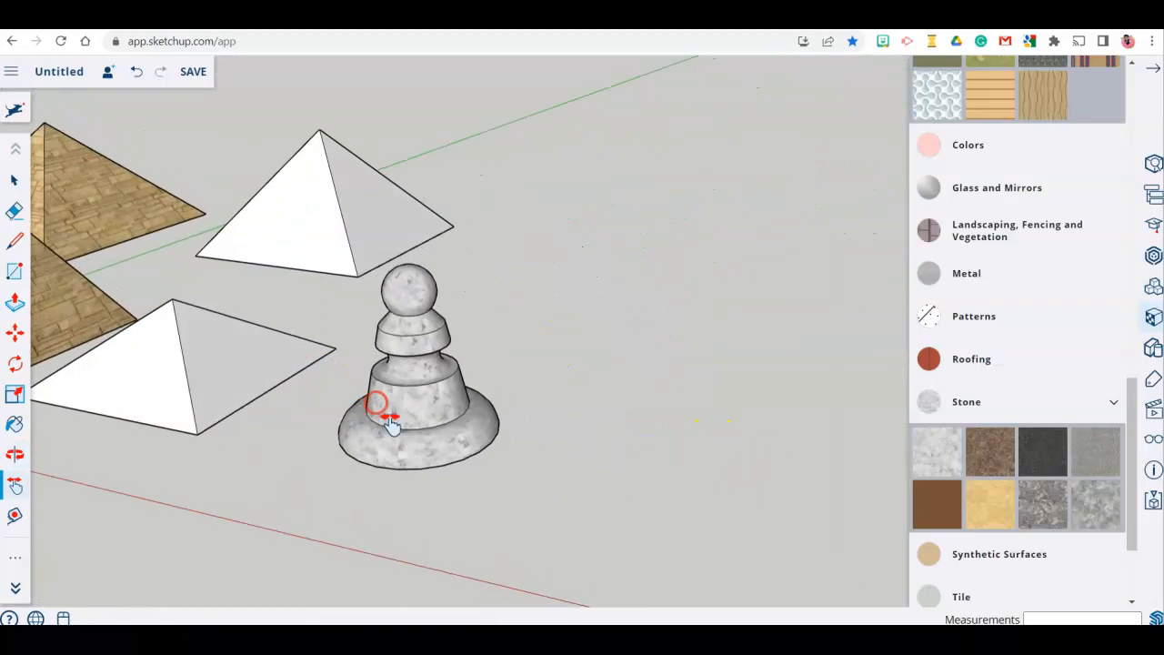
{"action": "left_click", "coordinate": [14, 556]}
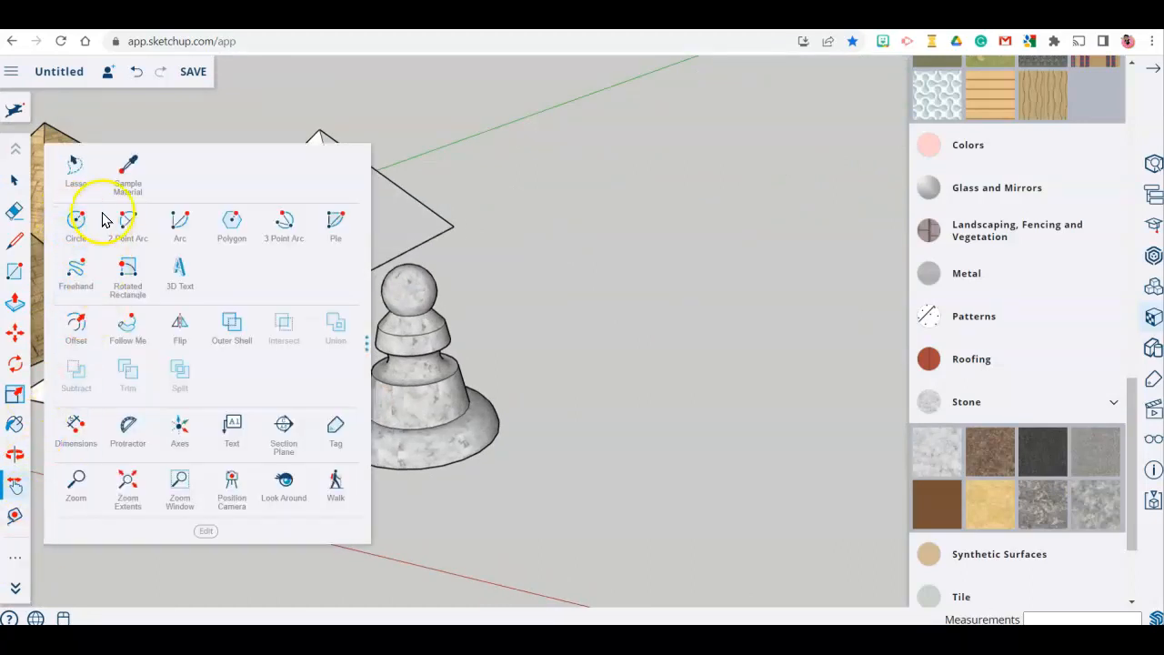
{"action": "left_click", "coordinate": [76, 221]}
{"action": "left_click", "coordinate": [637, 467]}
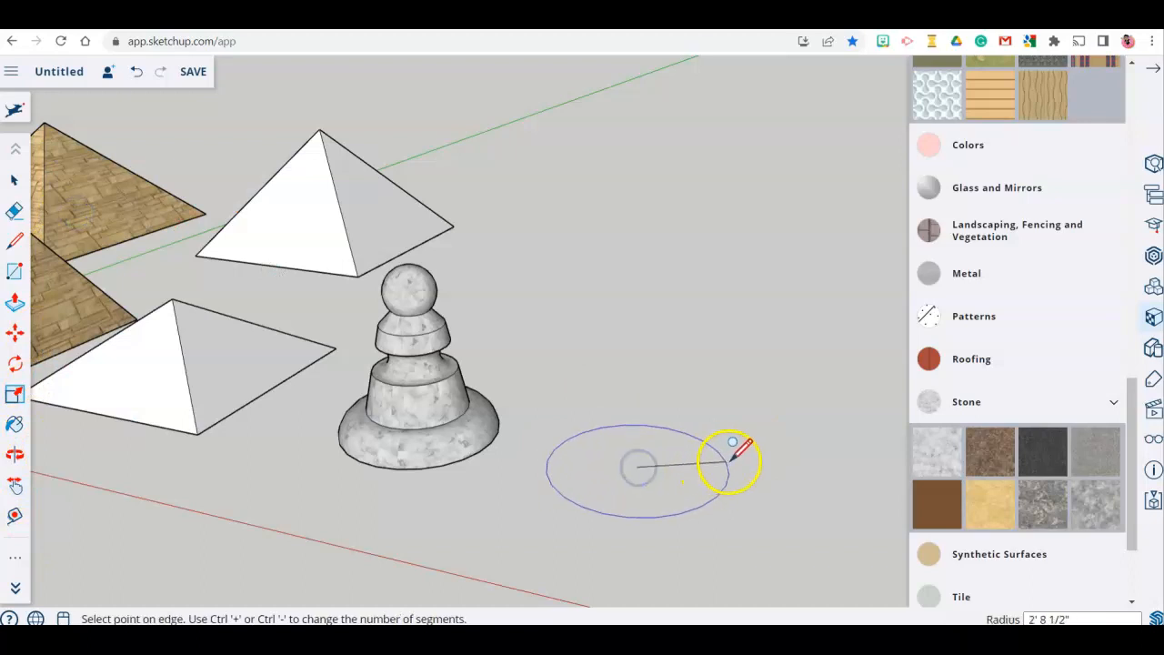
{"action": "left_click", "coordinate": [747, 464]}
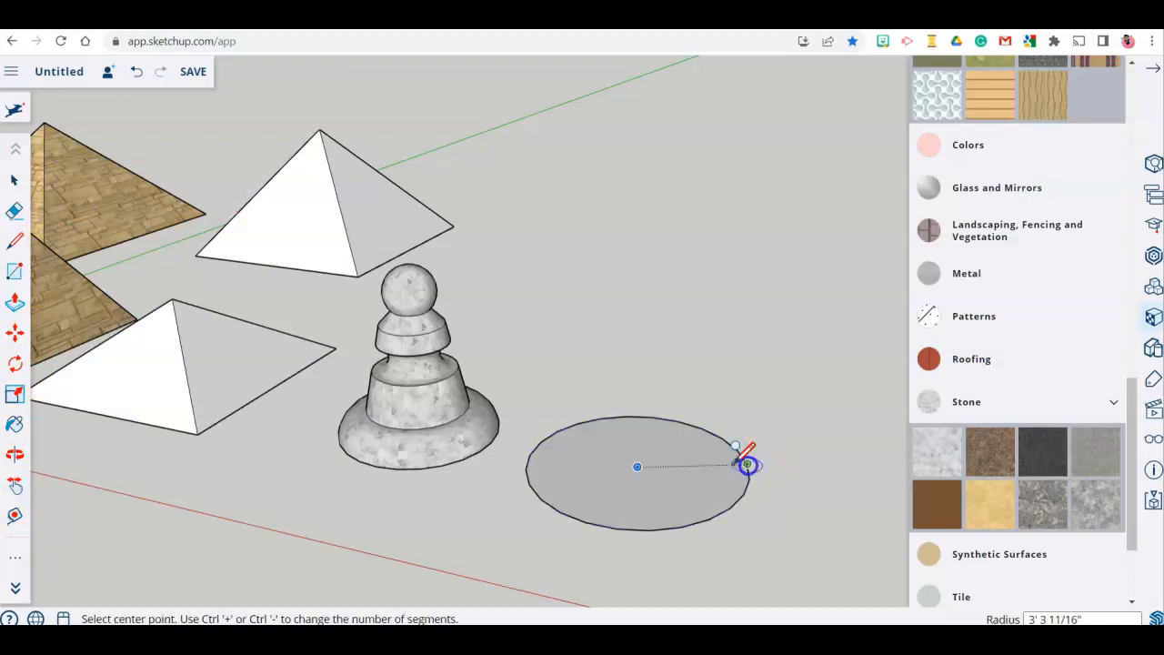
{"action": "left_click", "coordinate": [638, 466]}
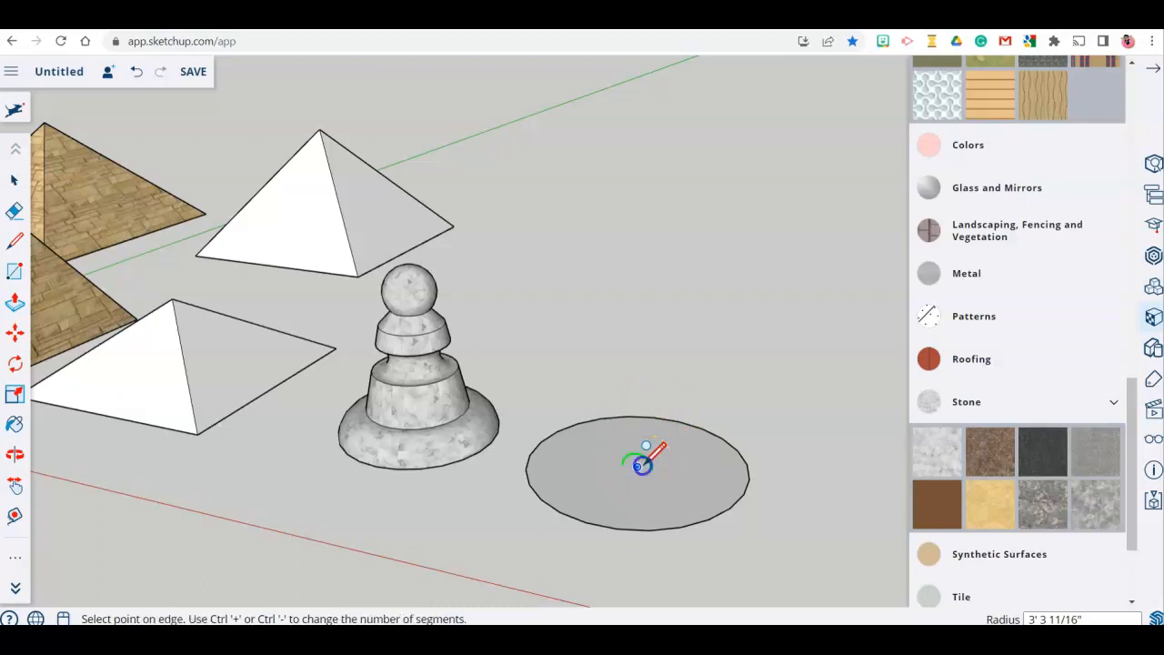
{"action": "left_click", "coordinate": [729, 454]}
Try to sweep the upright circle along the ground circle with Follow Me, and undo the attempt
{"action": "middle_click_drag", "start_coordinate": [738, 462], "coordinate": [673, 477]}
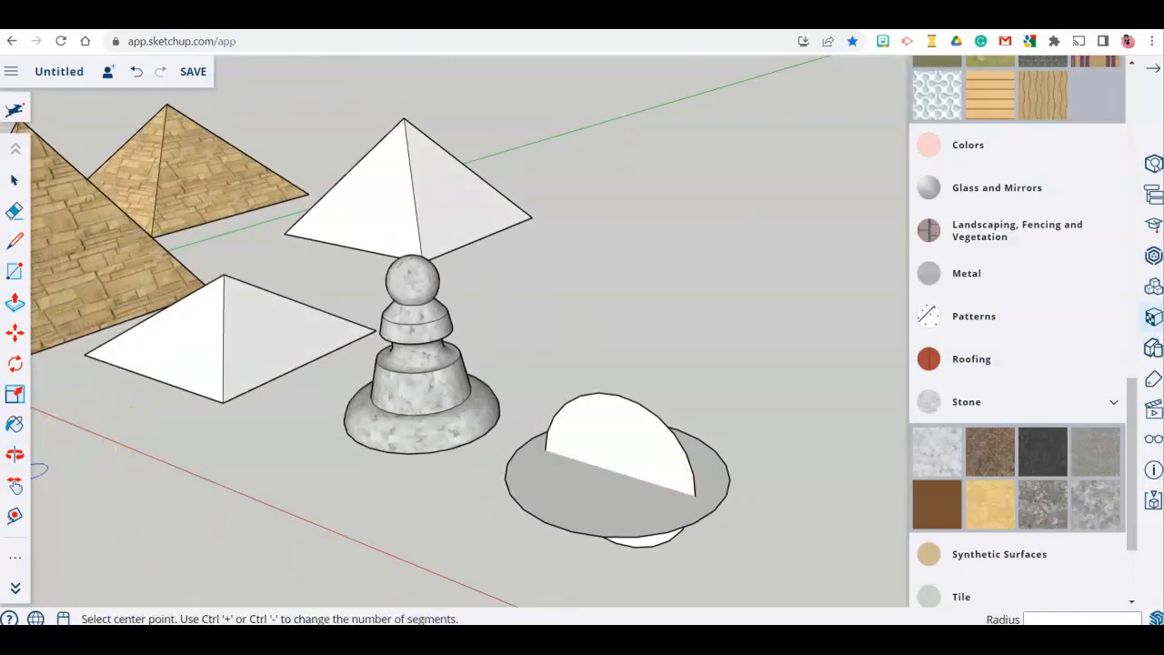
{"action": "left_click", "coordinate": [21, 559]}
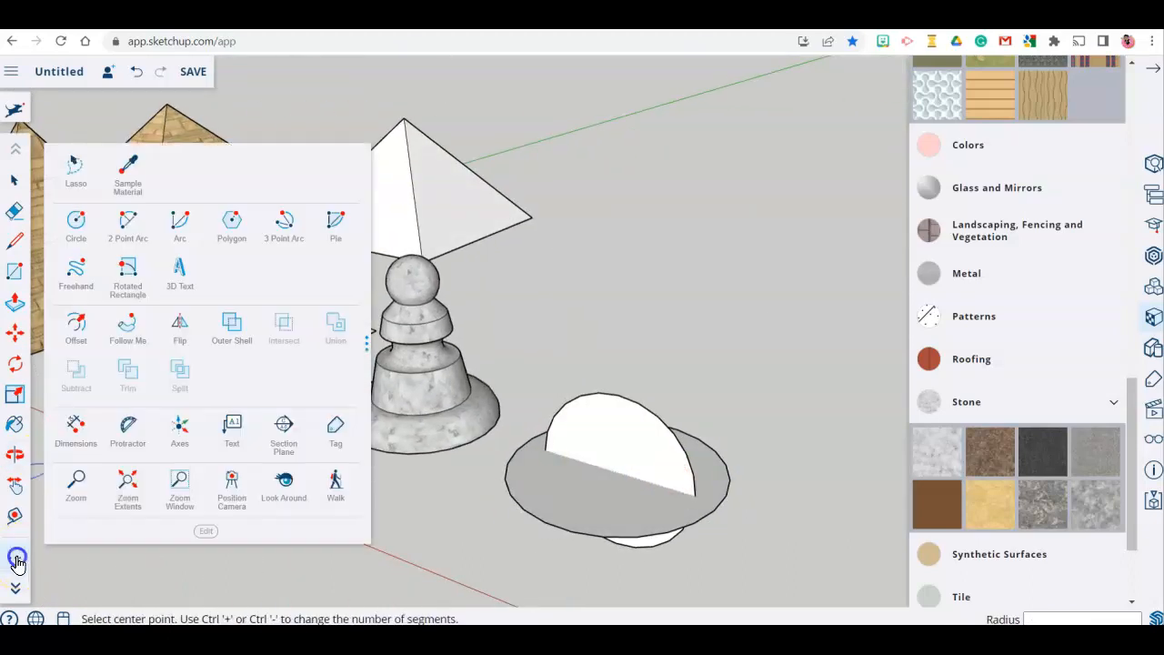
{"action": "left_click", "coordinate": [125, 325]}
{"action": "left_click", "coordinate": [670, 447]}
{"action": "mouse_move", "coordinate": [691, 488]}
{"action": "left_mouse_down"}
{"action": "mouse_move", "coordinate": [727, 516]}
{"action": "mouse_move", "coordinate": [735, 502]}
{"action": "mouse_move", "coordinate": [720, 516]}
{"action": "mouse_move", "coordinate": [714, 507]}
{"action": "mouse_move", "coordinate": [740, 514]}
{"action": "left_mouse_up"}
{"action": "middle_click_drag", "start_coordinate": [740, 515], "coordinate": [537, 506]}
{"action": "key", "text": "ctrl+z"}
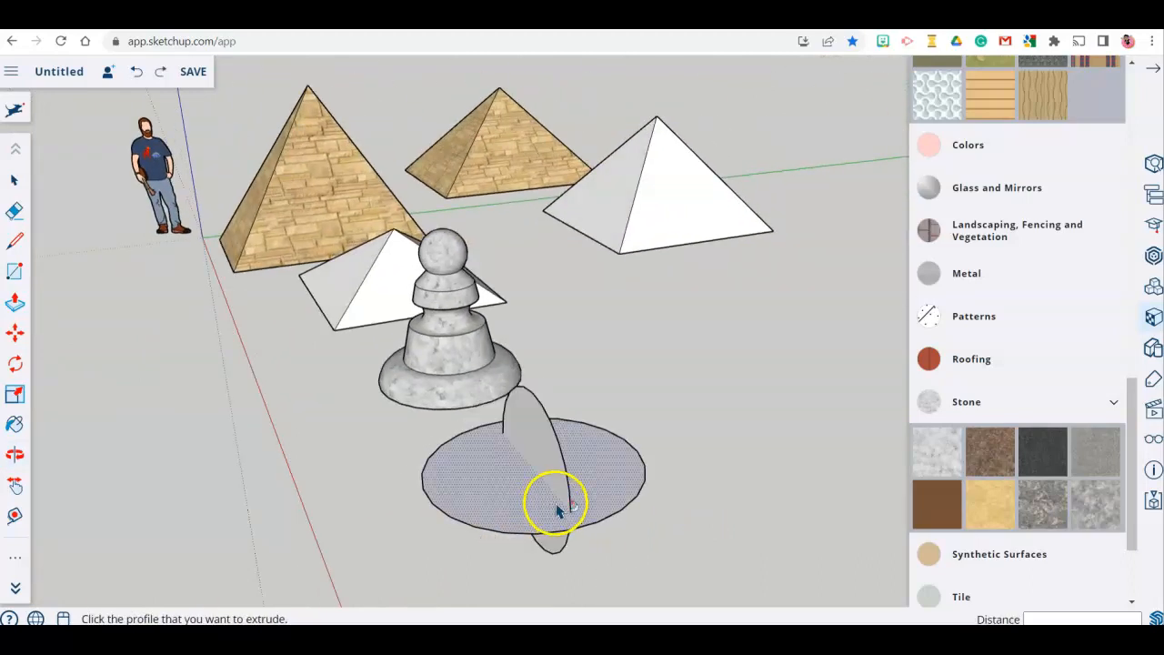
Revolve the upright circle all the way around the ground circle's edge with Follow Me to form a sphere
{"action": "left_click", "coordinate": [14, 556]}
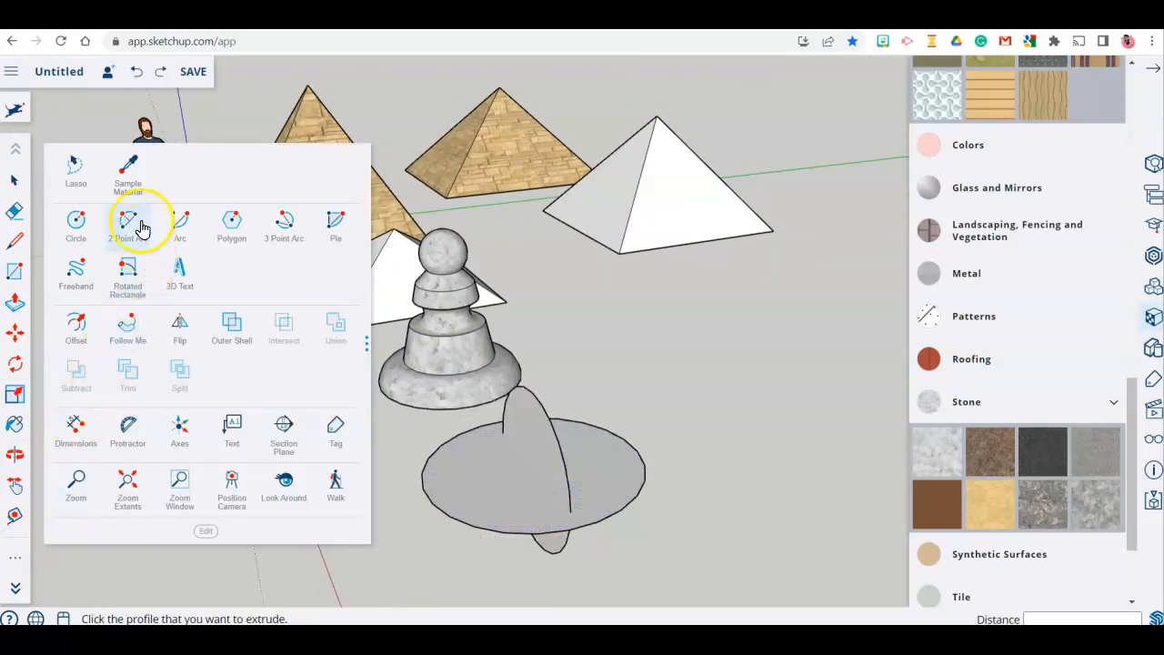
{"action": "left_click", "coordinate": [127, 327]}
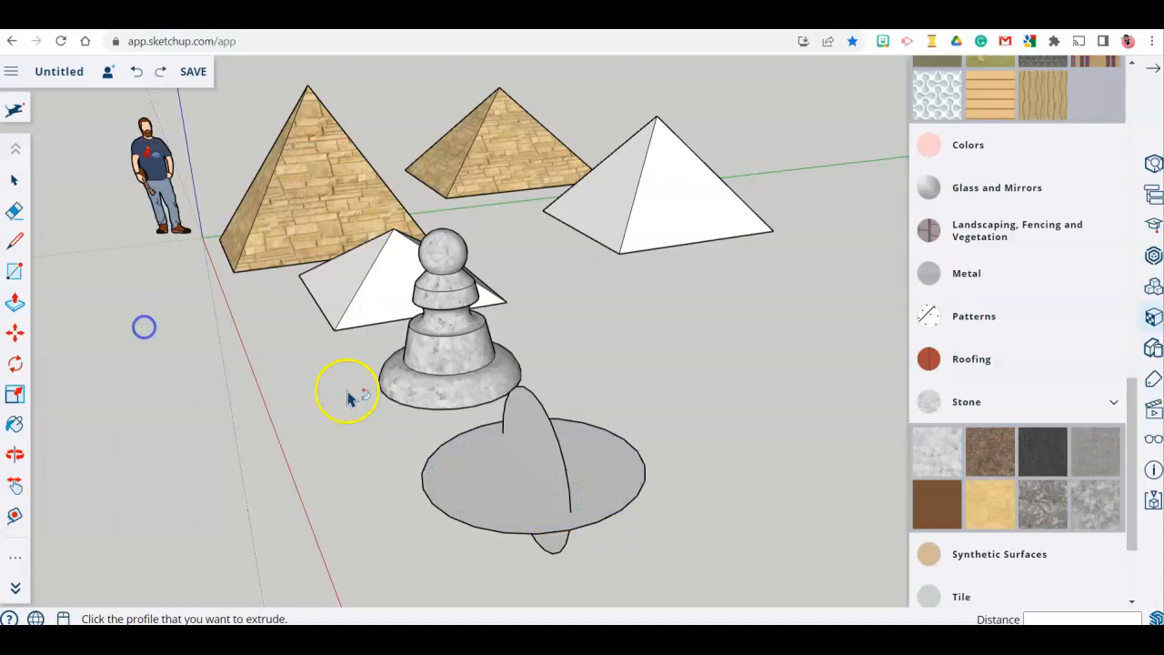
{"action": "left_click", "coordinate": [540, 436]}
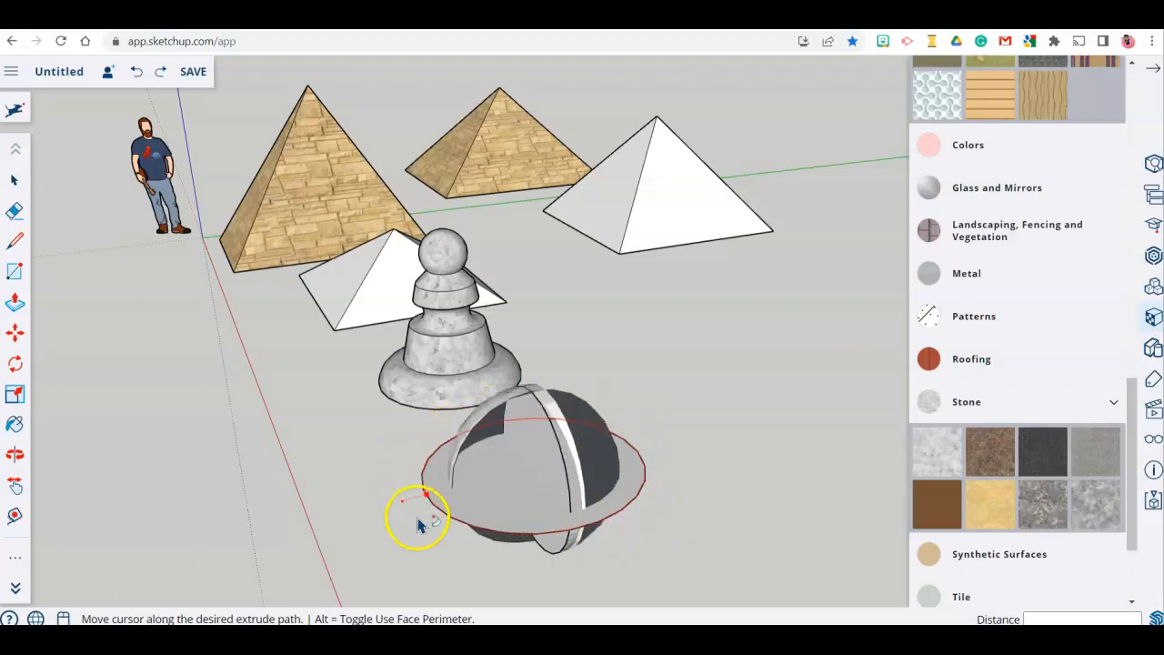
{"action": "middle_click_drag", "start_coordinate": [559, 553], "coordinate": [208, 519]}
{"action": "middle_click_drag", "start_coordinate": [810, 530], "coordinate": [990, 524]}
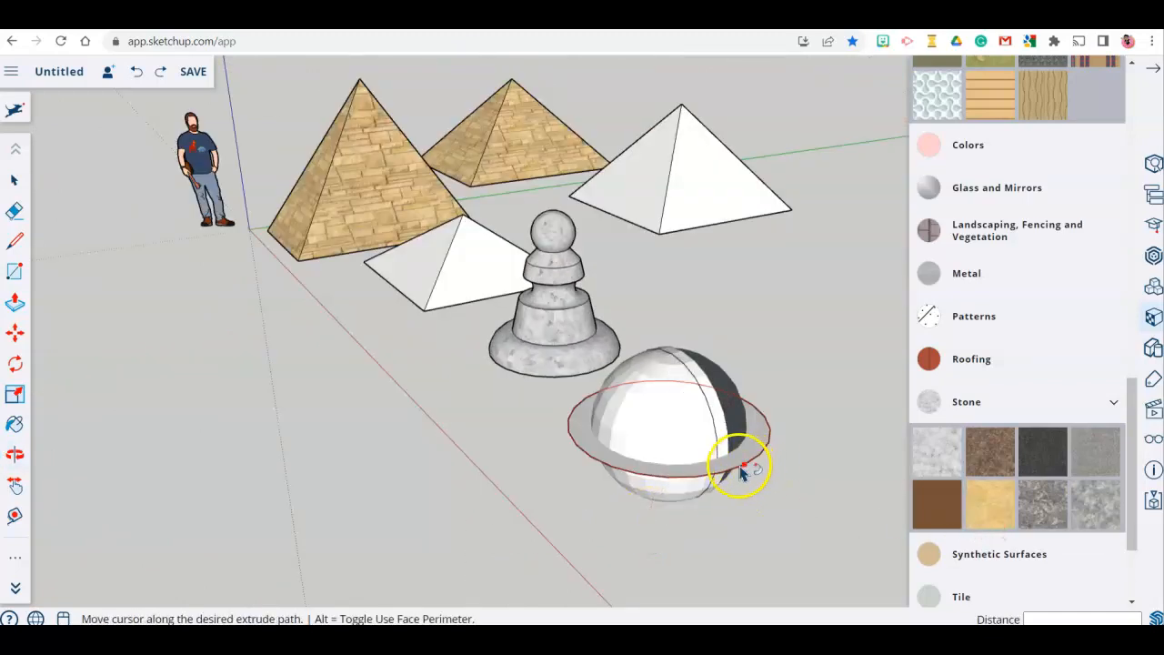
{"action": "left_click", "coordinate": [742, 469]}
Try Follow Me on the upright circle that reaches the edge of the ground circle
{"action": "middle_click_drag", "start_coordinate": [749, 467], "coordinate": [723, 393]}
{"action": "scroll", "coordinate": [725, 393], "scroll_direction": "down", "scroll_amount": 2}
{"action": "scroll", "coordinate": [823, 404], "scroll_direction": "up", "scroll_amount": 5}
{"action": "left_click", "coordinate": [515, 354]}
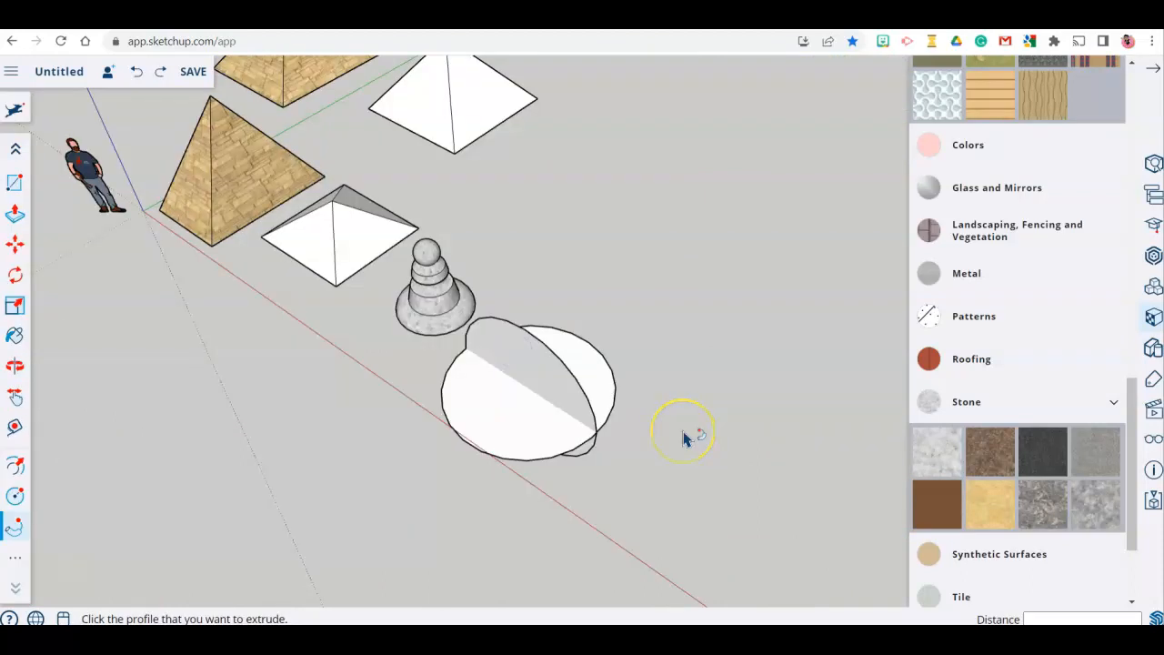
Draw another ground circle of about 4' 8 11/16" radius on open ground, plus a smaller upright circle from its centre
{"action": "scroll", "coordinate": [687, 441], "scroll_direction": "down", "scroll_amount": 2}
{"action": "scroll", "coordinate": [682, 444], "scroll_direction": "up", "scroll_amount": 4}
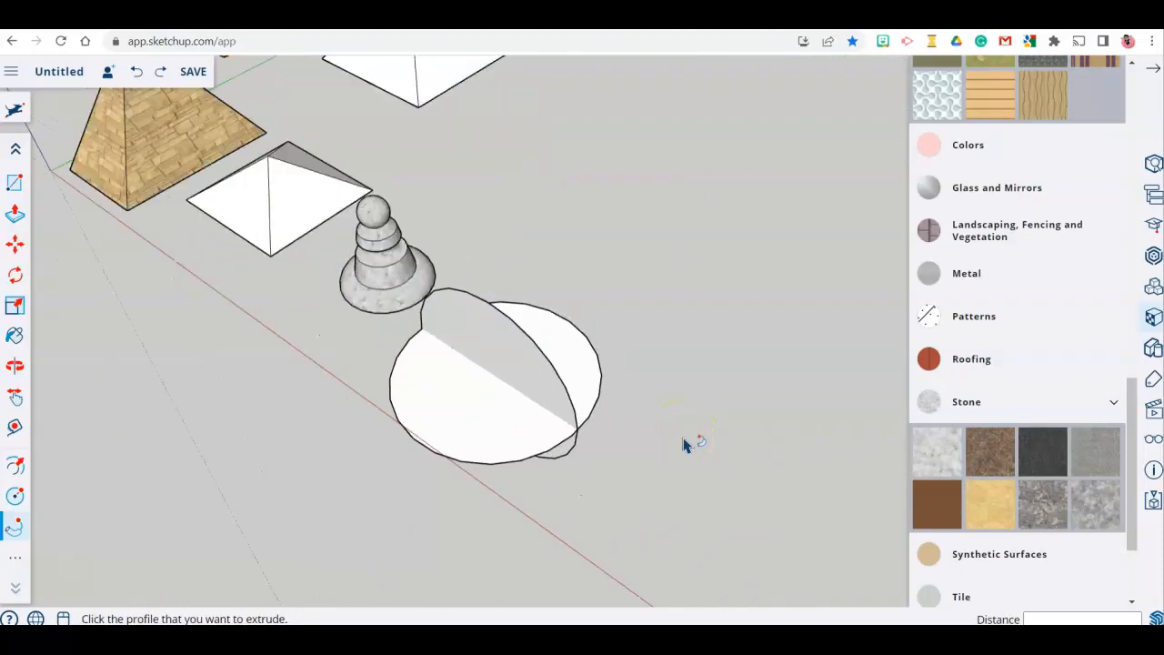
{"action": "left_click", "coordinate": [15, 496]}
{"action": "left_click", "coordinate": [673, 212]}
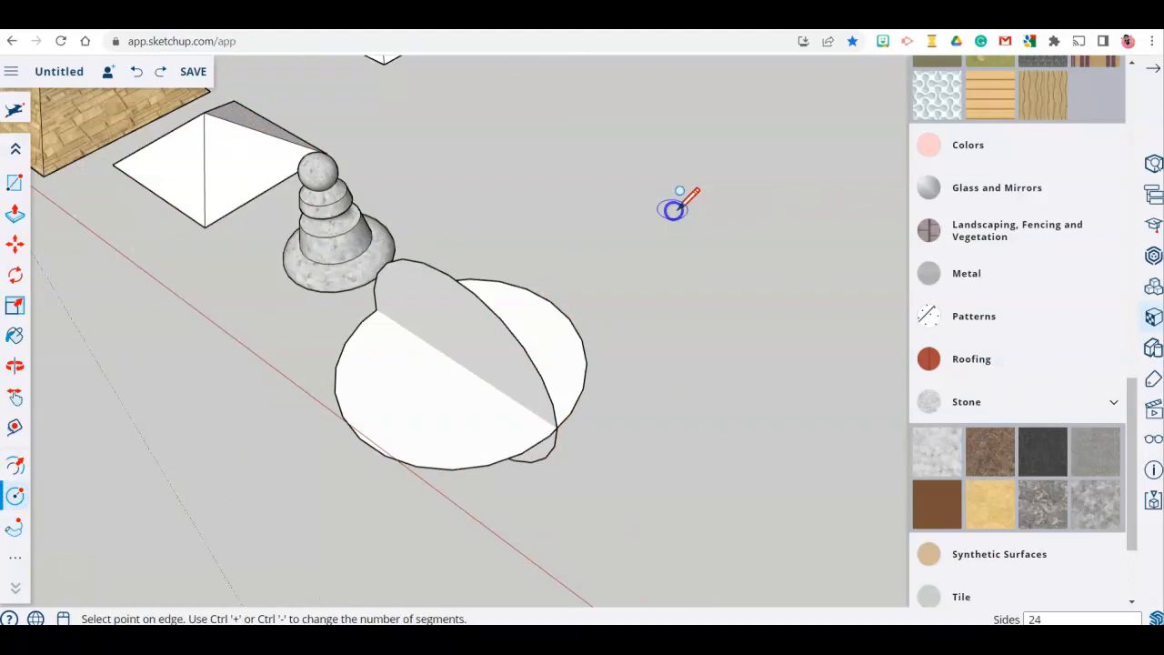
{"action": "left_click", "coordinate": [759, 246]}
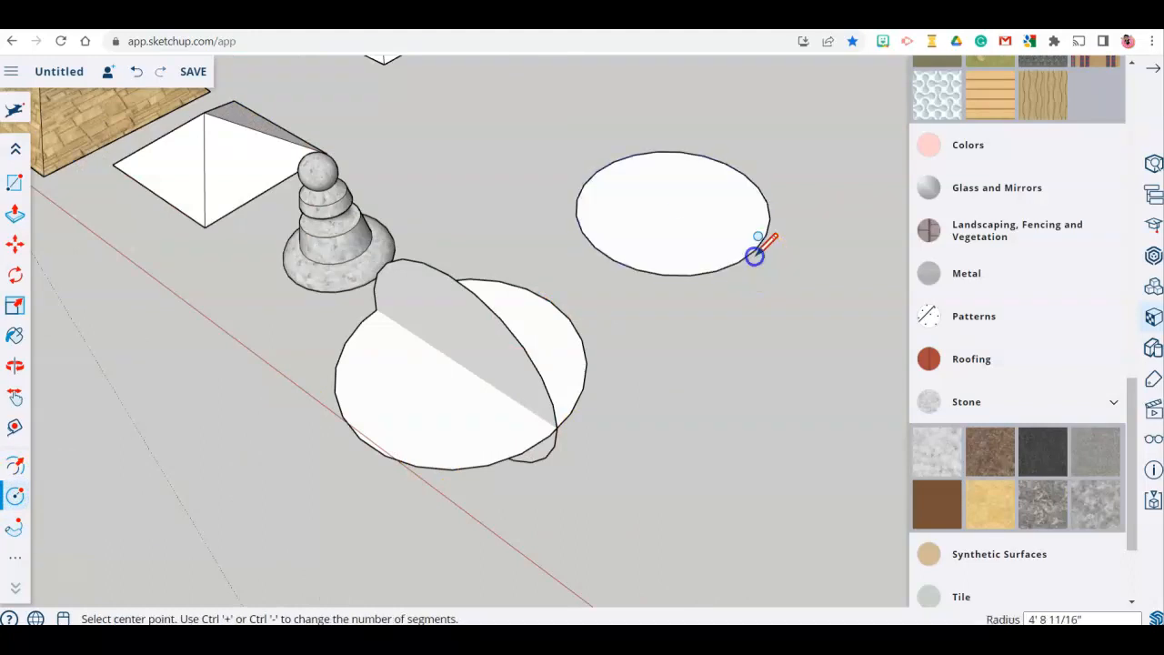
{"action": "left_click", "coordinate": [673, 208]}
{"action": "left_click", "coordinate": [673, 208]}
{"action": "left_click", "coordinate": [718, 182]}
Sweep the smaller upright circle around its ground circle with Follow Me to form a sphere
{"action": "middle_click_drag", "start_coordinate": [781, 209], "coordinate": [439, 128]}
{"action": "scroll", "coordinate": [742, 302], "scroll_direction": "down", "scroll_amount": 4}
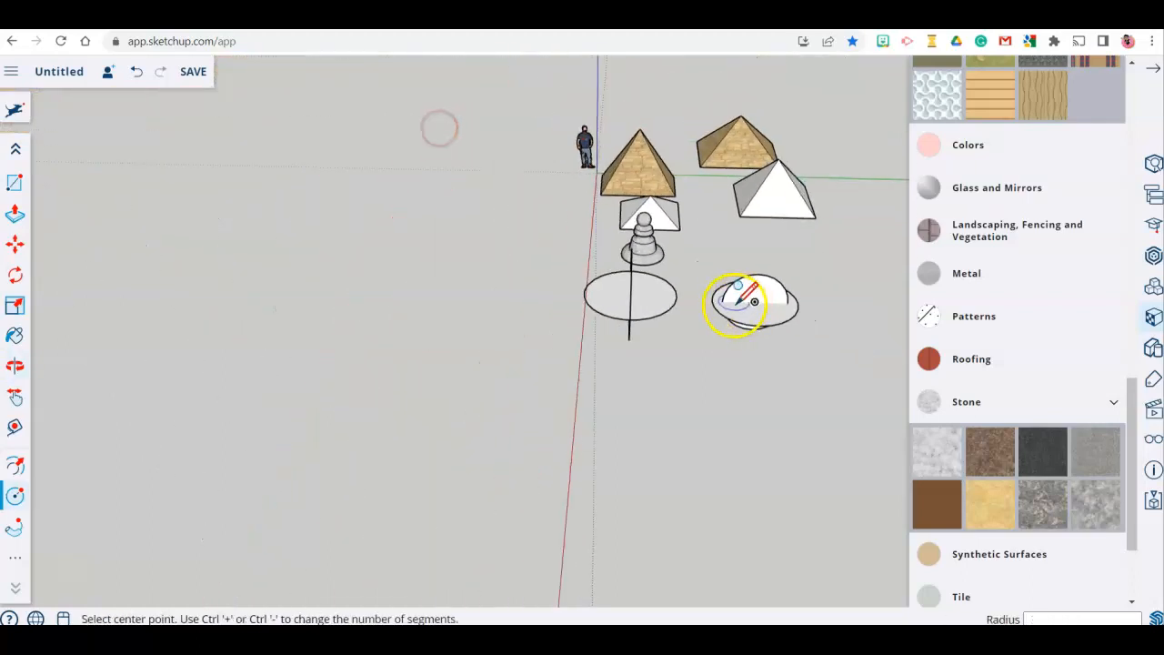
{"action": "scroll", "coordinate": [873, 350], "scroll_direction": "up", "scroll_amount": 4}
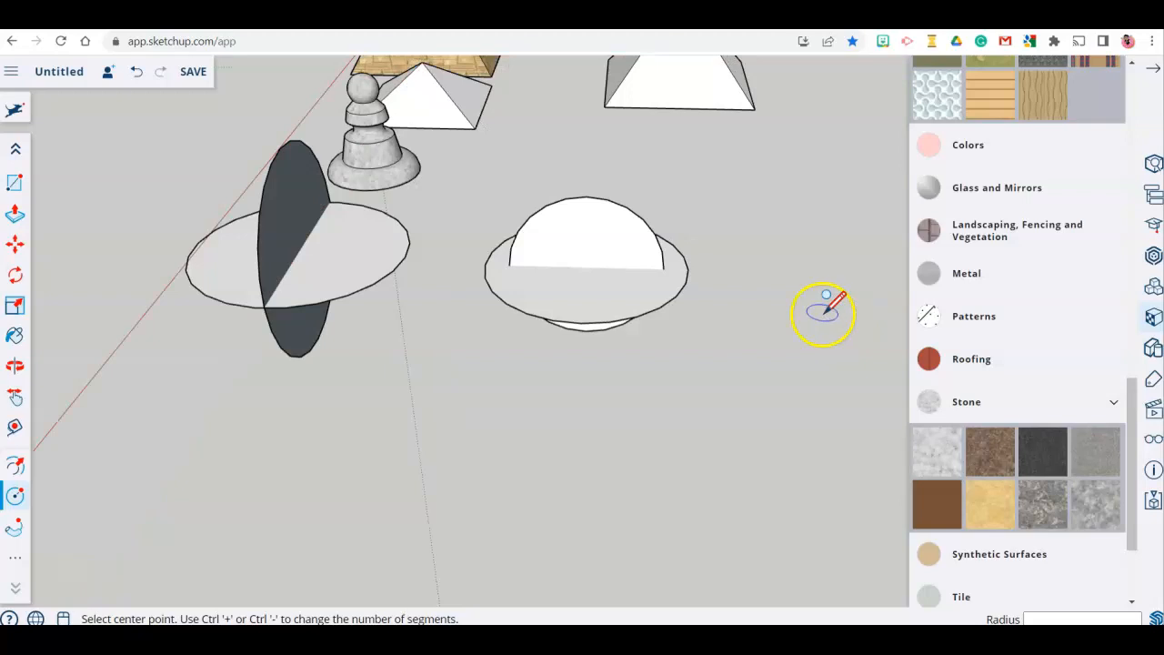
{"action": "left_click", "coordinate": [11, 524]}
{"action": "left_click", "coordinate": [638, 241]}
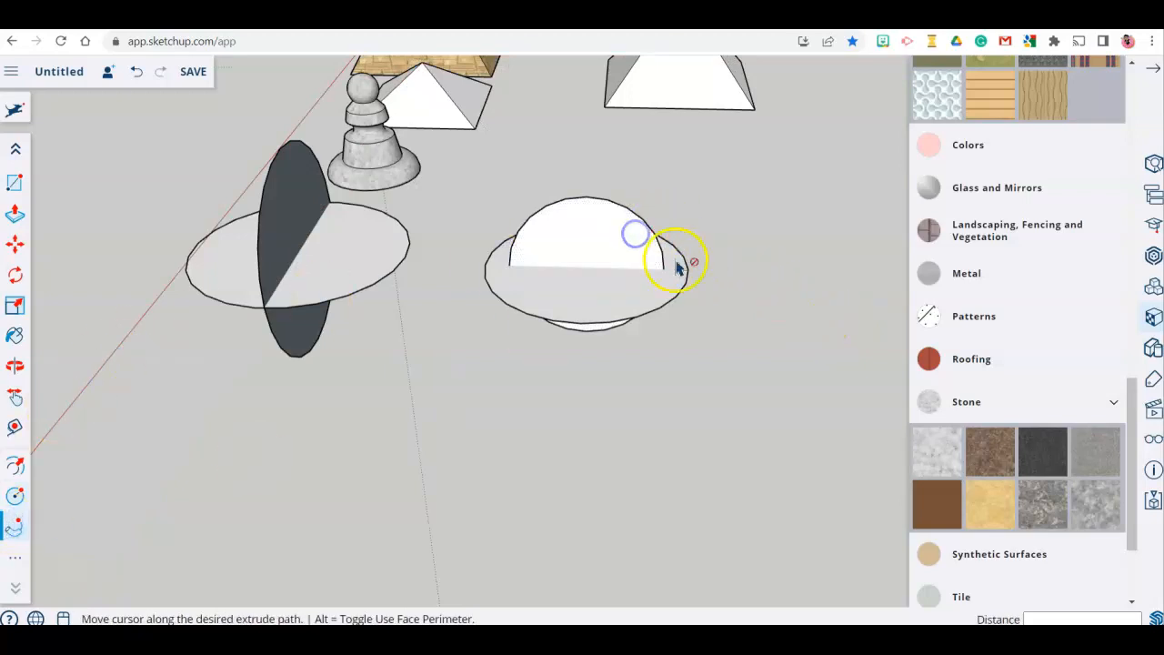
{"action": "left_click", "coordinate": [693, 275]}
{"action": "middle_click_drag", "start_coordinate": [694, 268], "coordinate": [501, 52]}
{"action": "middle_click_drag", "start_coordinate": [561, 377], "coordinate": [792, 377]}
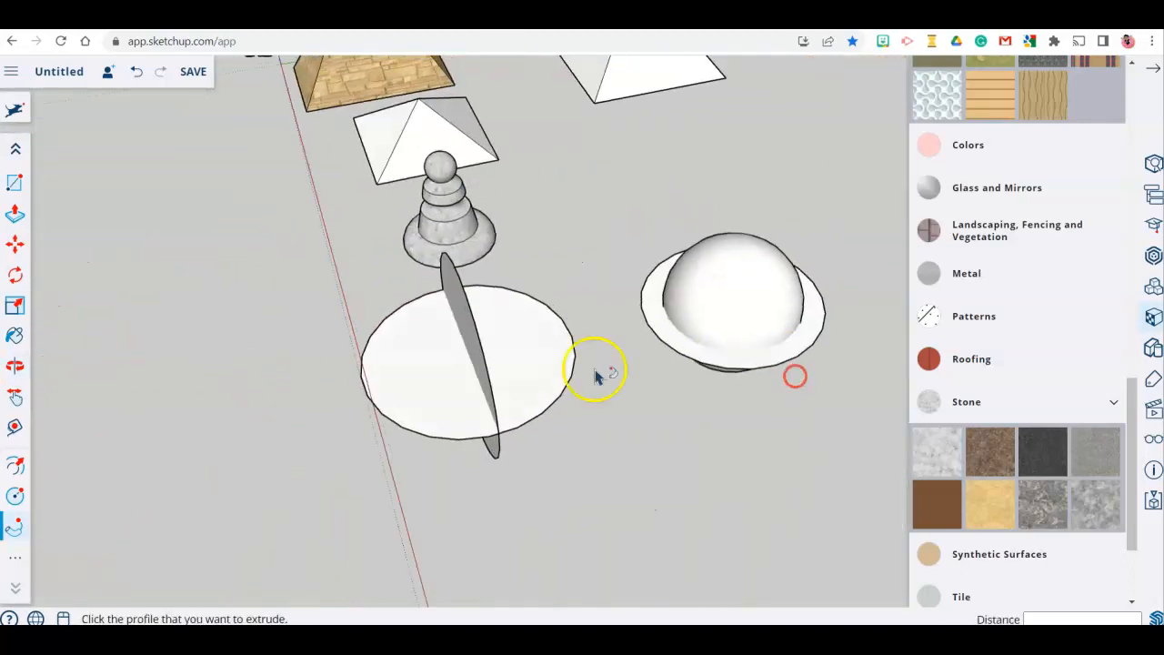
Delete the unswept pair of crossing circles beside the pawn
{"action": "left_click", "coordinate": [16, 150]}
{"action": "left_click", "coordinate": [17, 151]}
{"action": "left_click", "coordinate": [18, 148]}
{"action": "left_click", "coordinate": [20, 182]}
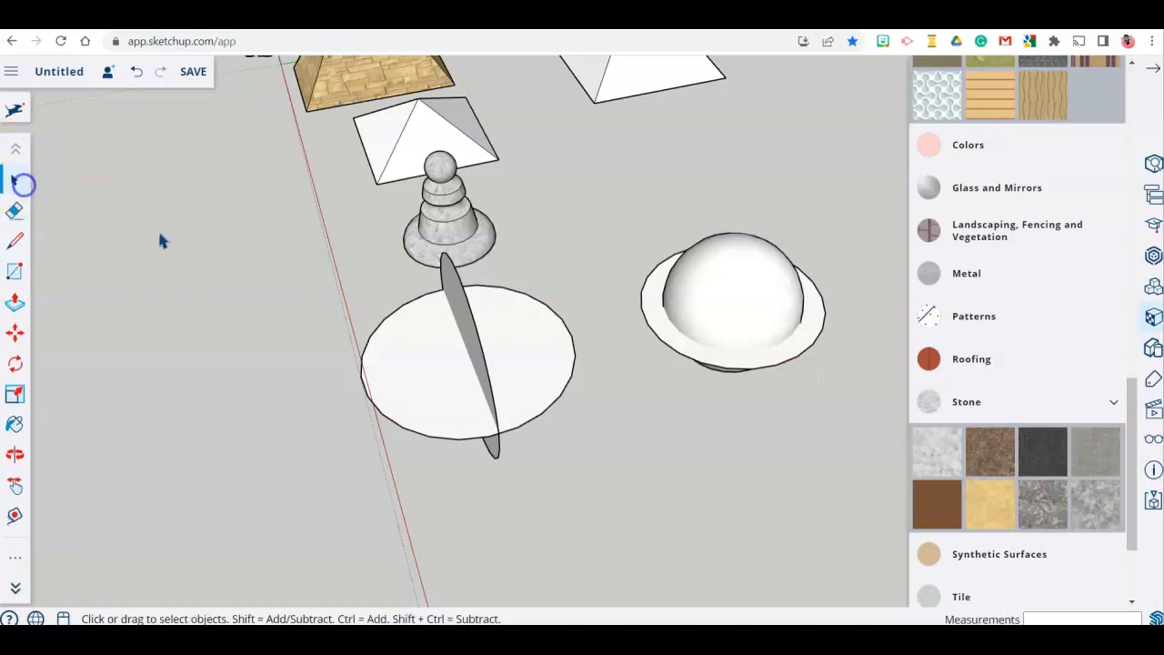
{"action": "left_click_drag", "start_coordinate": [461, 423], "coordinate": [457, 416]}
{"action": "key", "text": "Delete"}
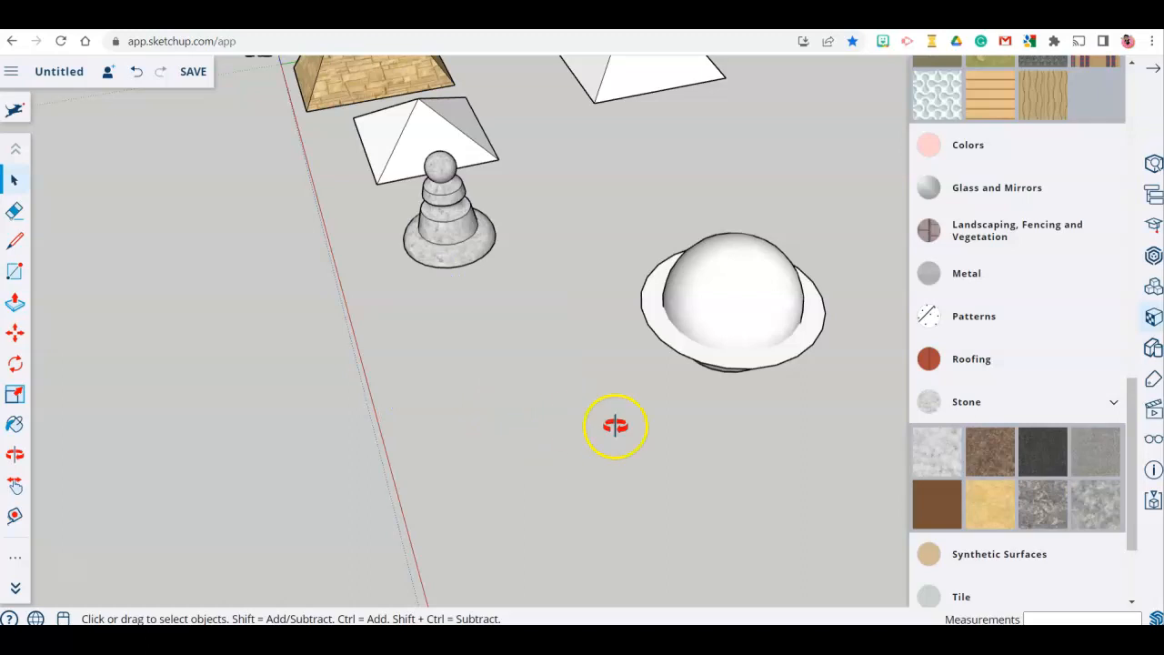
Delete the flat ground circle surrounding the sphere
{"action": "middle_click_drag", "start_coordinate": [614, 425], "coordinate": [798, 400]}
{"action": "left_click_drag", "start_coordinate": [777, 247], "coordinate": [778, 247]}
{"action": "key", "text": "Delete"}
{"action": "middle_click_drag", "start_coordinate": [797, 268], "coordinate": [792, 186]}
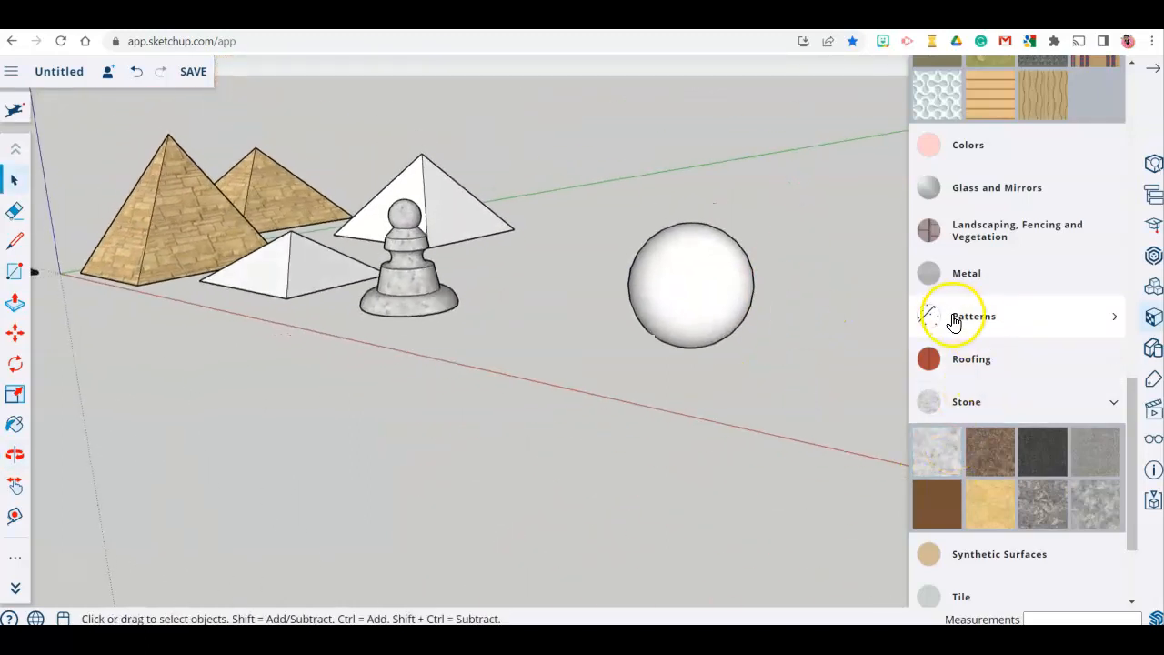
Try a diamond-plate metal material on the sphere
{"action": "left_click", "coordinate": [995, 283]}
{"action": "left_click", "coordinate": [939, 420]}
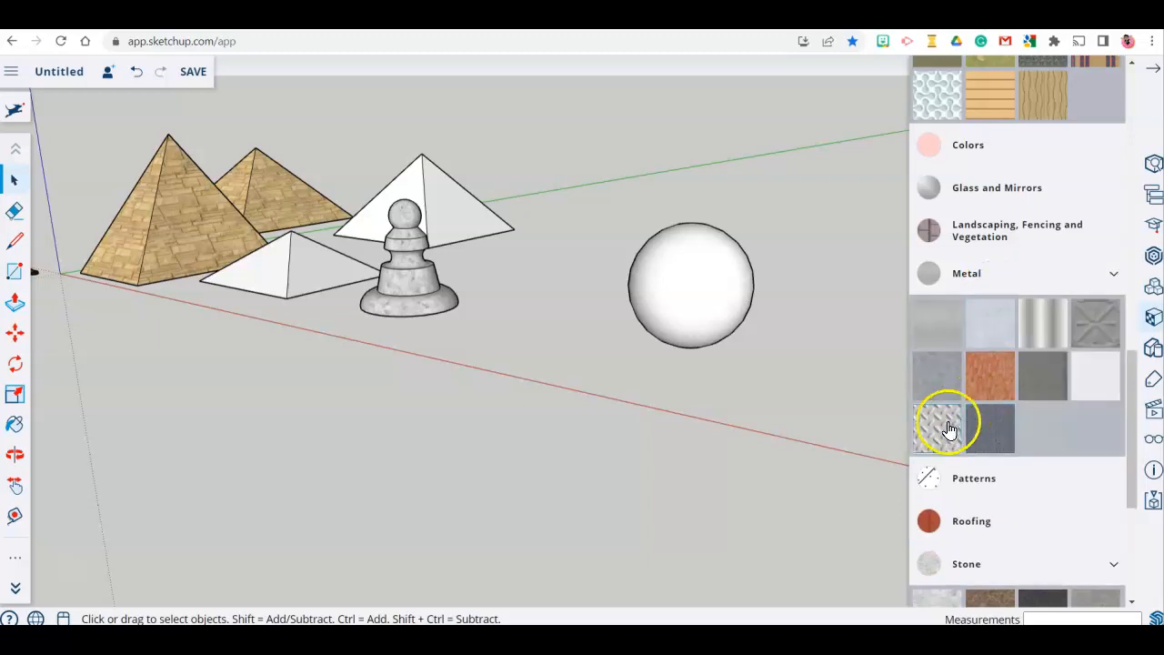
{"action": "left_click", "coordinate": [691, 261]}
{"action": "middle_click_drag", "start_coordinate": [772, 268], "coordinate": [523, 432]}
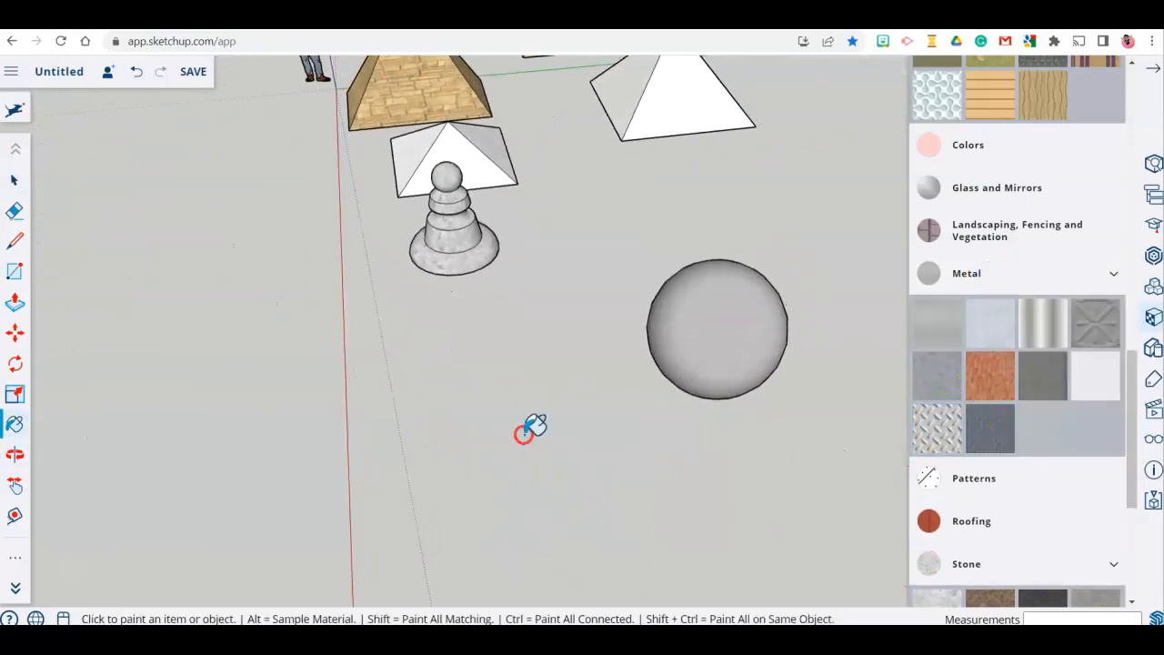
{"action": "left_click", "coordinate": [732, 309]}
Paint the sphere with the rippled blue pool material from the Water collection
{"action": "scroll", "coordinate": [1031, 415], "scroll_direction": "down", "scroll_amount": 3}
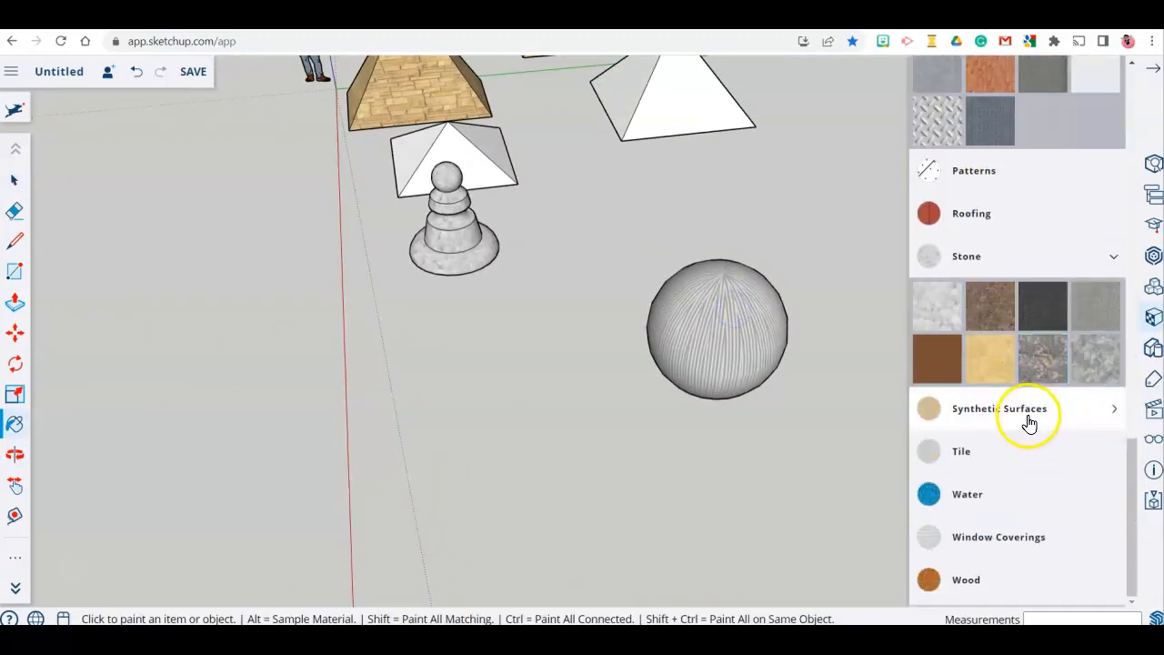
{"action": "left_click", "coordinate": [991, 496]}
{"action": "left_click", "coordinate": [937, 543]}
{"action": "left_click", "coordinate": [737, 323]}
{"action": "mouse_move", "coordinate": [678, 400]}
{"action": "middle_mouse_down"}
{"action": "mouse_move", "coordinate": [727, 247]}
{"action": "mouse_move", "coordinate": [720, 91]}
{"action": "mouse_move", "coordinate": [784, 519]}
{"action": "mouse_move", "coordinate": [376, 454]}
{"action": "mouse_move", "coordinate": [236, 321]}
{"action": "mouse_move", "coordinate": [470, 343]}
{"action": "mouse_move", "coordinate": [107, 218]}
{"action": "middle_mouse_up"}
Move the water-textured sphere across the ground to beside the rear white pyramid
{"action": "left_click", "coordinate": [15, 180]}
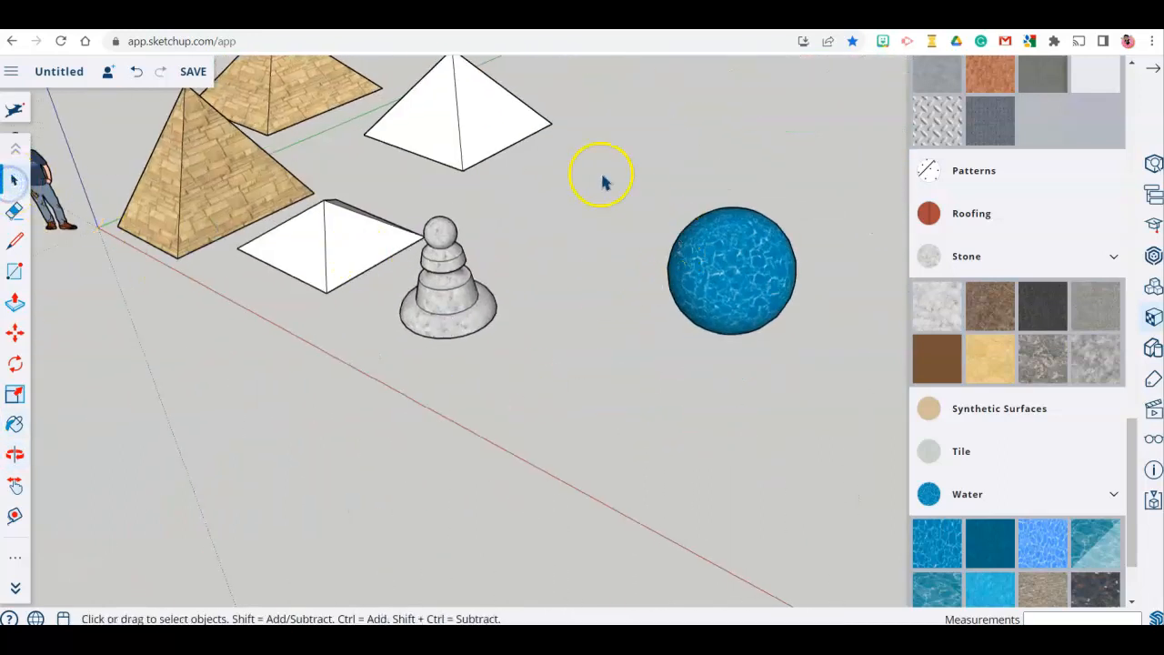
{"action": "left_click", "coordinate": [14, 332]}
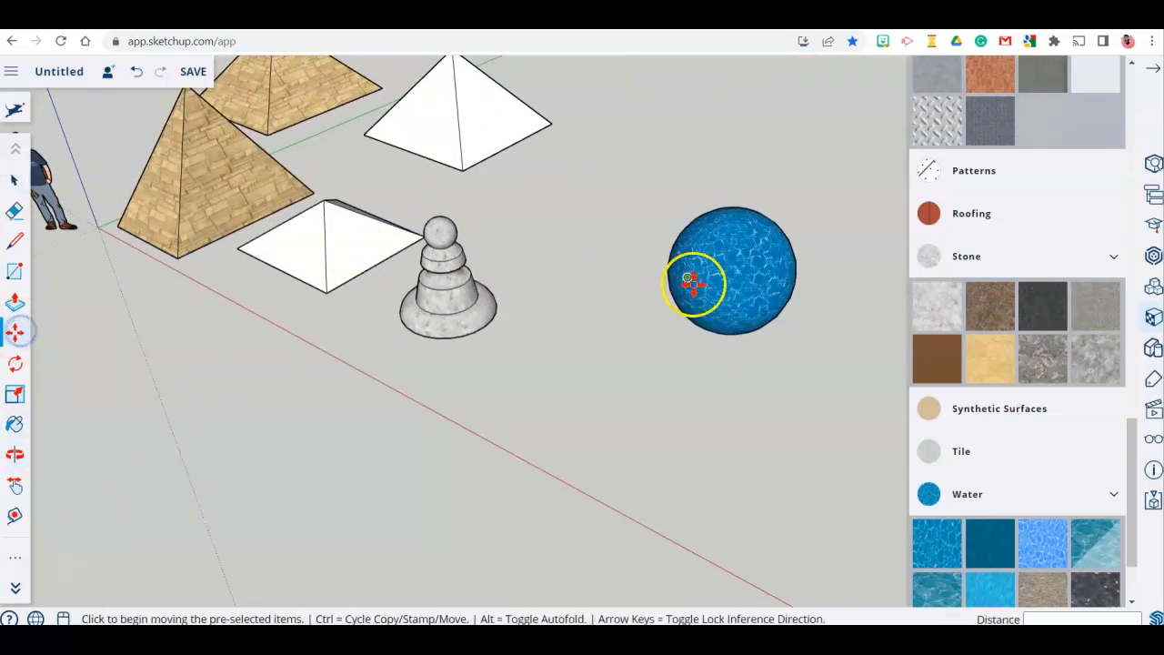
{"action": "left_click", "coordinate": [714, 273]}
{"action": "left_click", "coordinate": [479, 189]}
Examine the finished scene with all four pyramids, the sphere and the pawn framed together
{"action": "middle_click_drag", "start_coordinate": [480, 190], "coordinate": [474, 320]}
{"action": "scroll", "coordinate": [512, 317], "scroll_direction": "down", "scroll_amount": 3}
{"action": "scroll", "coordinate": [333, 261], "scroll_direction": "up", "scroll_amount": 4}
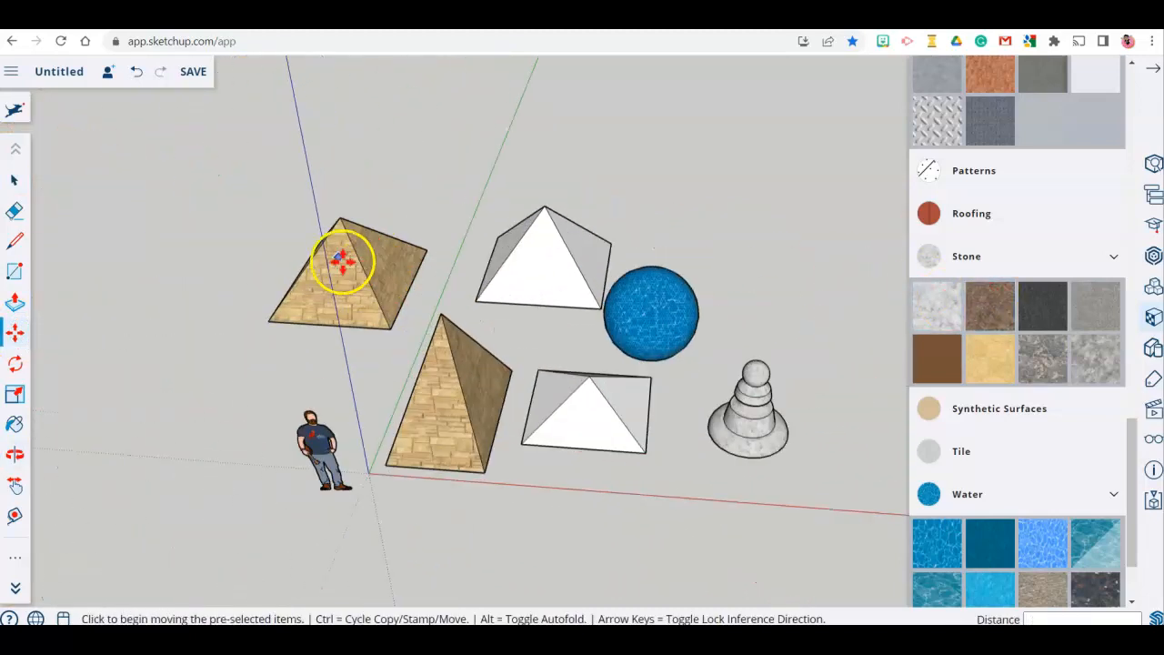
{"action": "scroll", "coordinate": [645, 395], "scroll_direction": "up", "scroll_amount": 2}
{"action": "scroll", "coordinate": [705, 418], "scroll_direction": "down", "scroll_amount": 1}
{"action": "middle_click_drag", "start_coordinate": [705, 418], "coordinate": [619, 428]}
{"action": "key", "text": "m"}
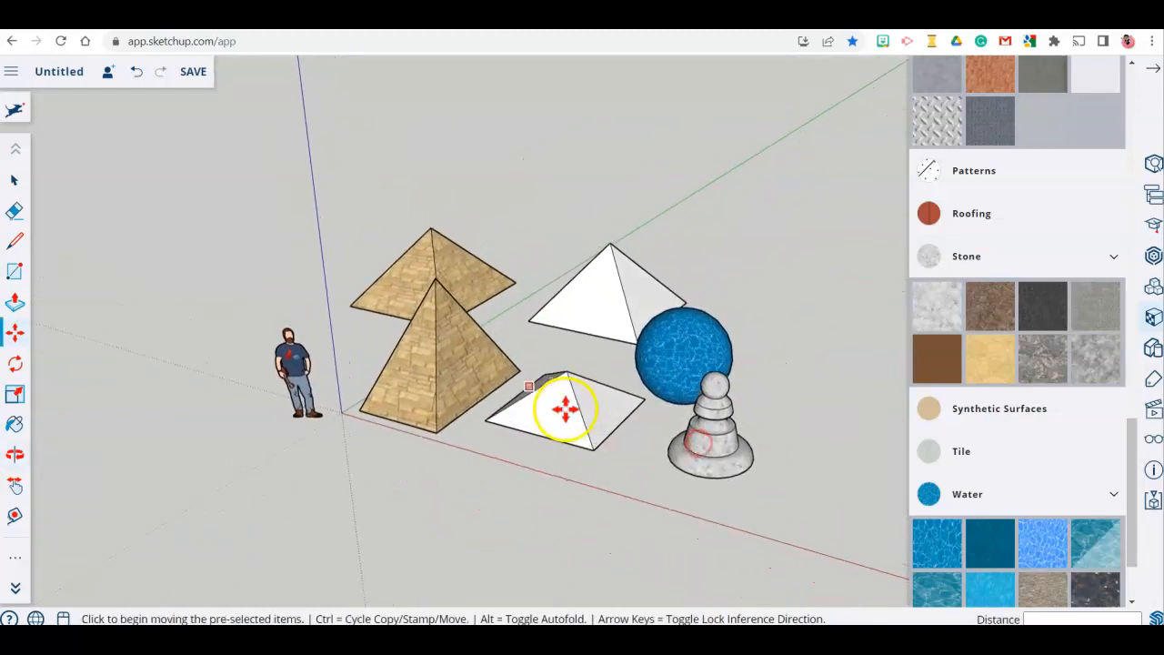
{"action": "left_click", "coordinate": [17, 182]}
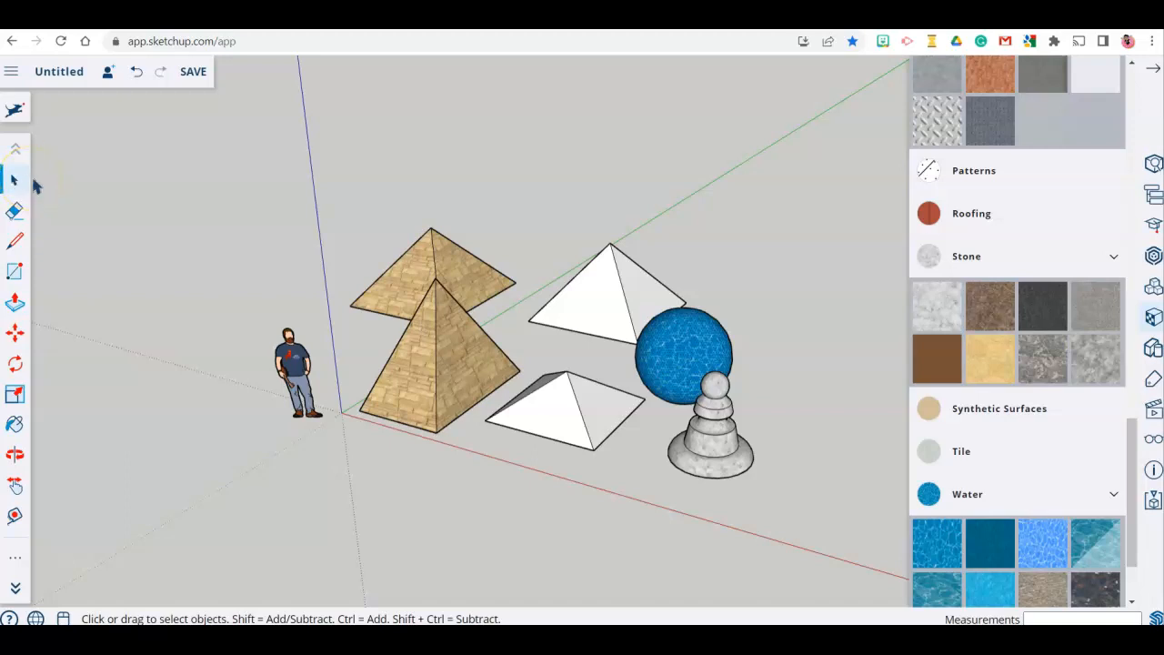
{"action": "left_click", "coordinate": [180, 84]}
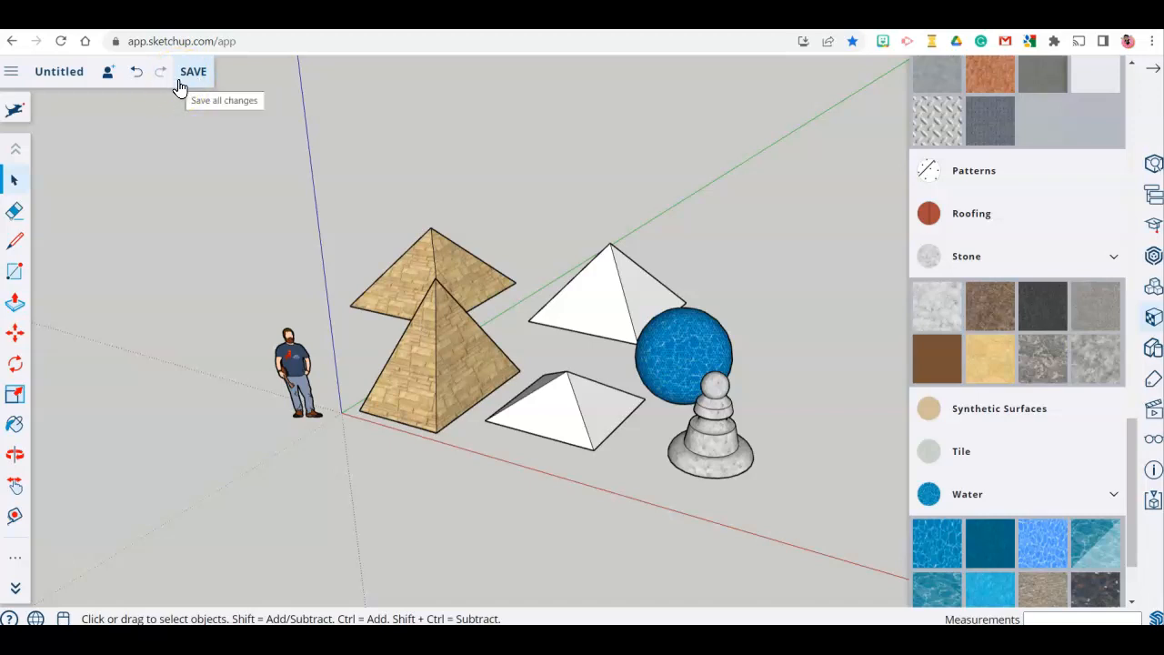
{"action": "left_click", "coordinate": [17, 452]}
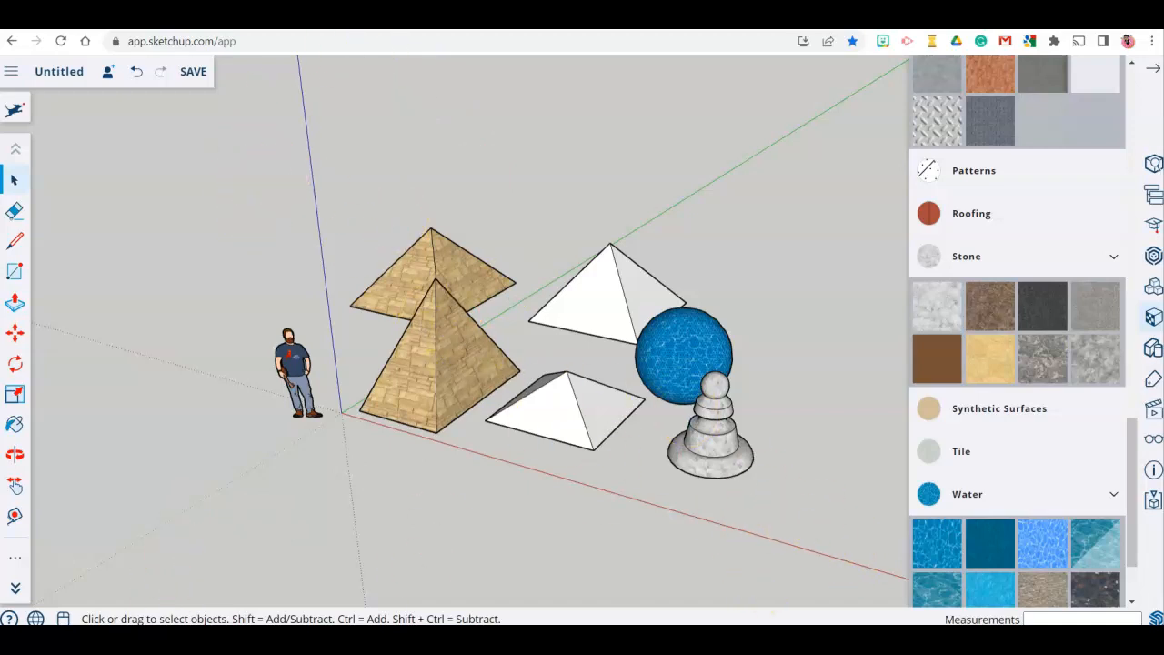
Switch to Snipping Tool and place its window clear of the modelled shapes
{"action": "key", "text": "super"}
{"action": "type", "text": "sn"}
{"action": "left_click", "coordinate": [448, 311]}
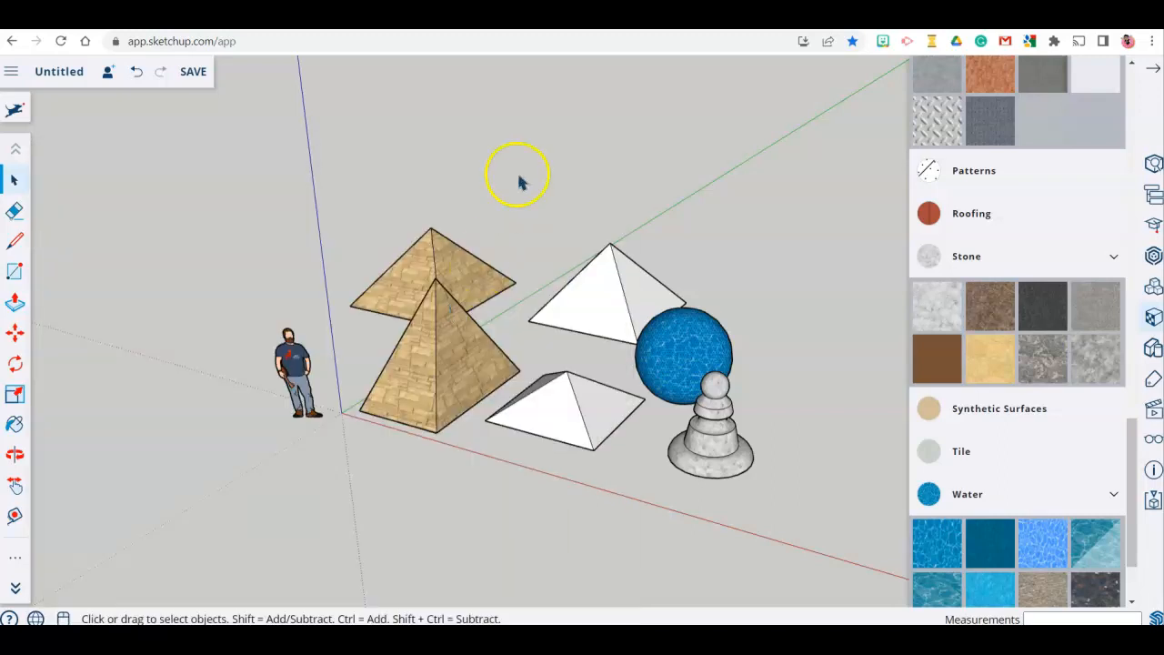
{"action": "left_click_drag", "start_coordinate": [587, 161], "coordinate": [124, 109]}
Try to capture the modelling area as a new snip and close Snipping Tool
{"action": "left_click", "coordinate": [62, 133]}
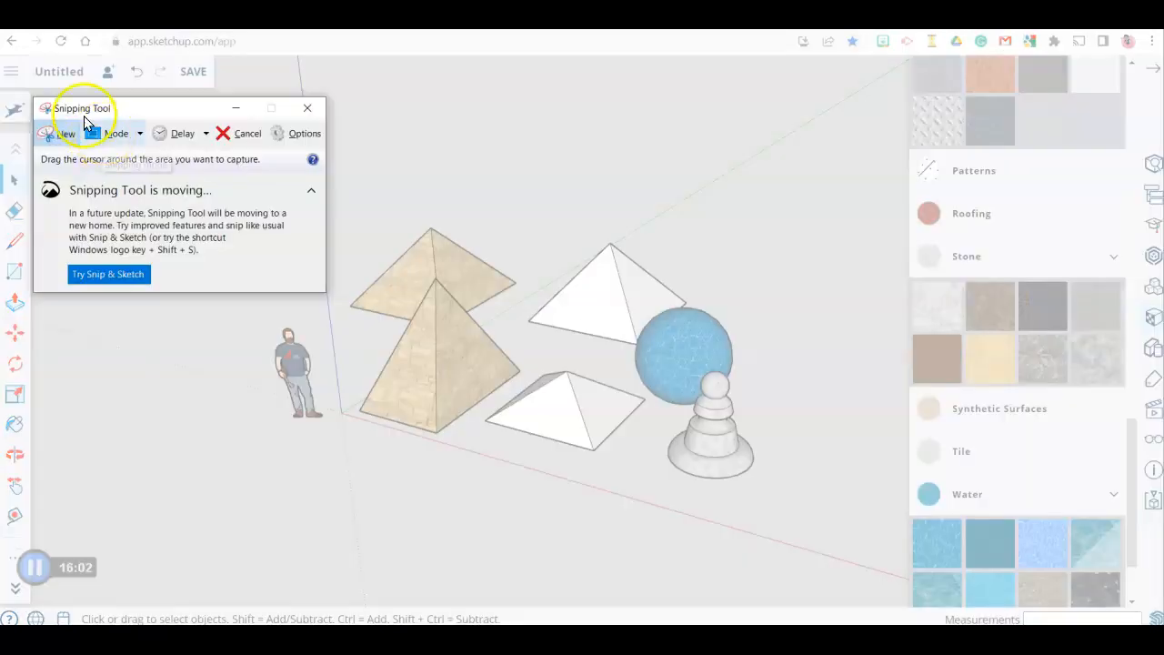
{"action": "left_click", "coordinate": [14, 74]}
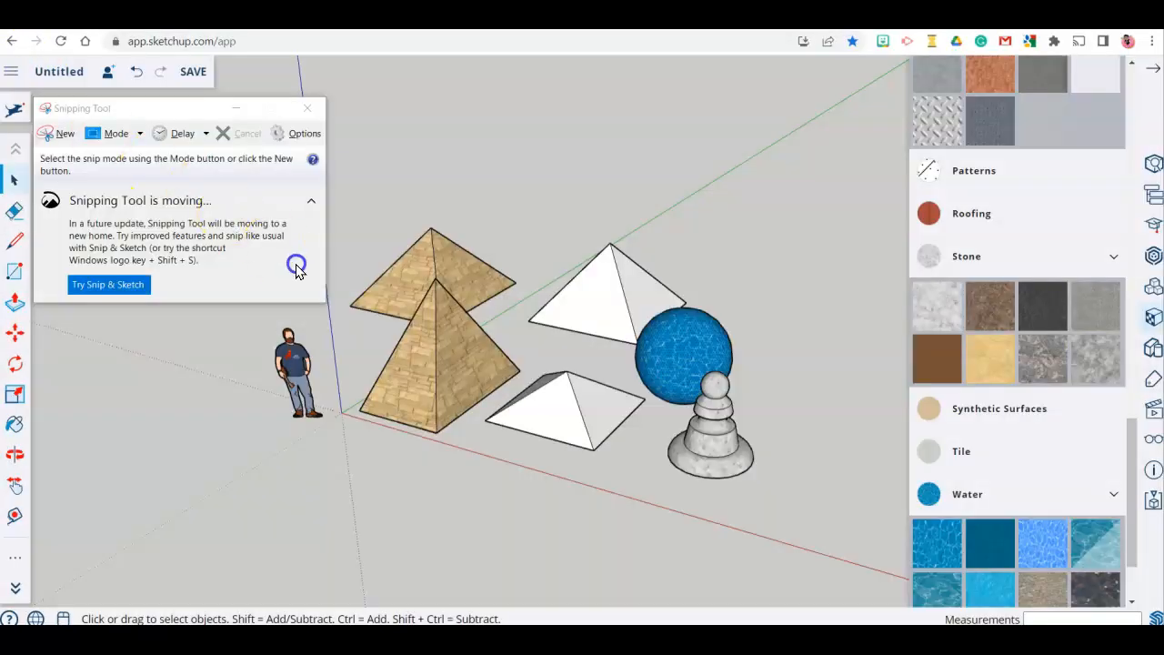
{"action": "left_click", "coordinate": [68, 134]}
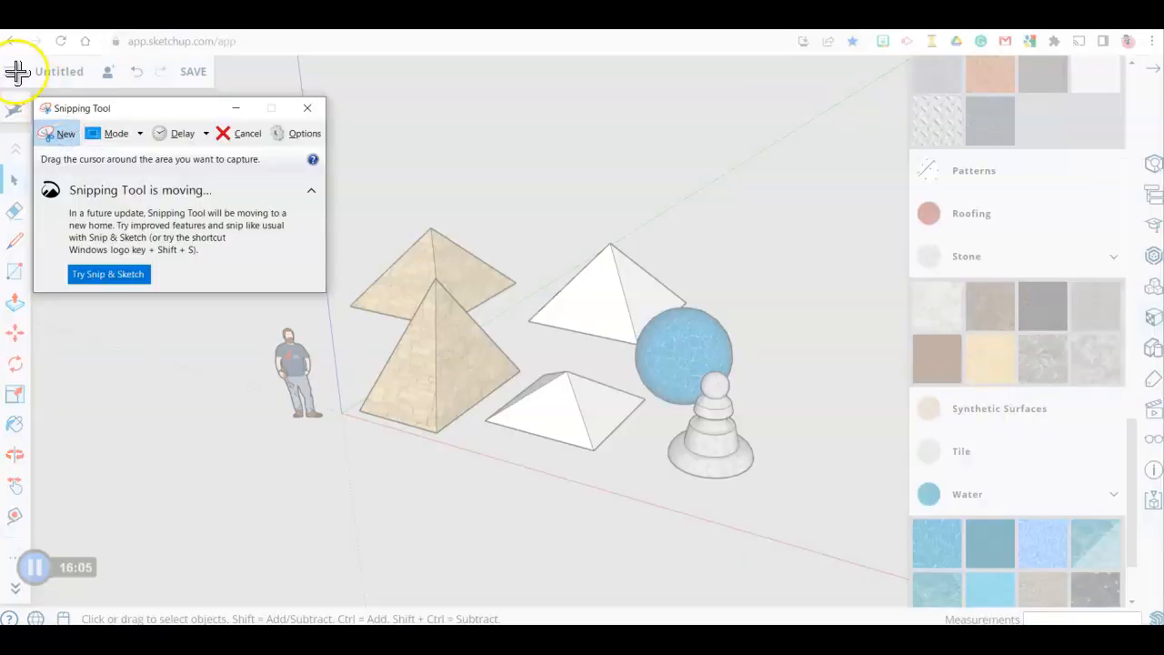
{"action": "left_click_drag", "start_coordinate": [16, 71], "coordinate": [224, 237]}
{"action": "left_click", "coordinate": [62, 134]}
{"action": "left_click", "coordinate": [38, 109]}
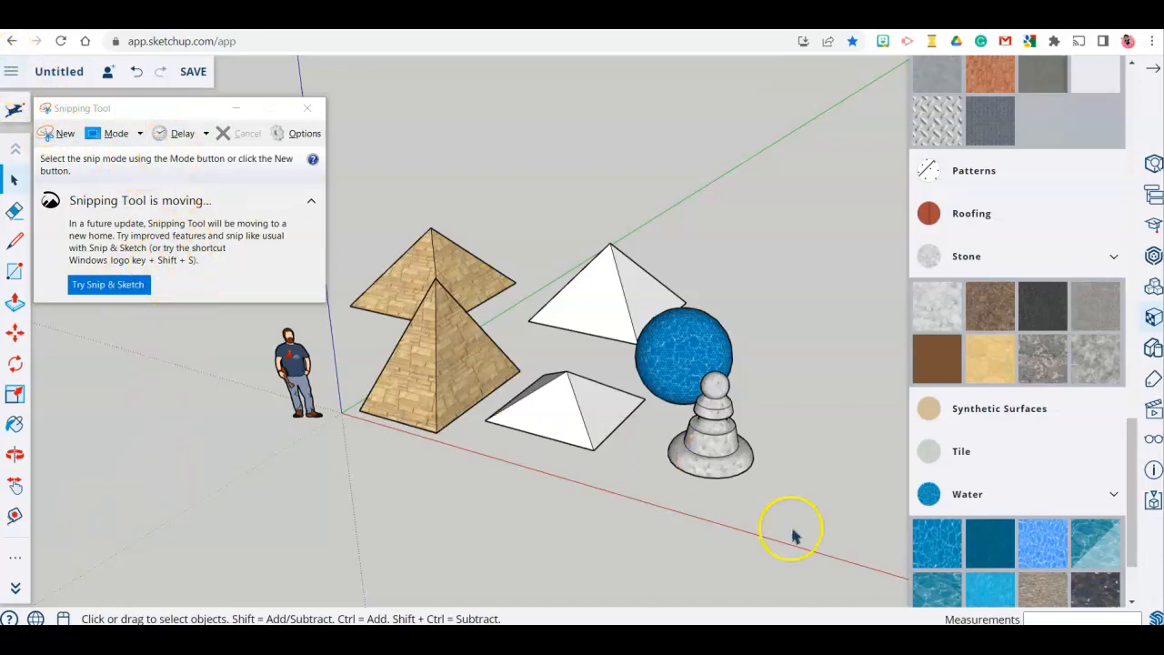
{"action": "left_click", "coordinate": [306, 108]}
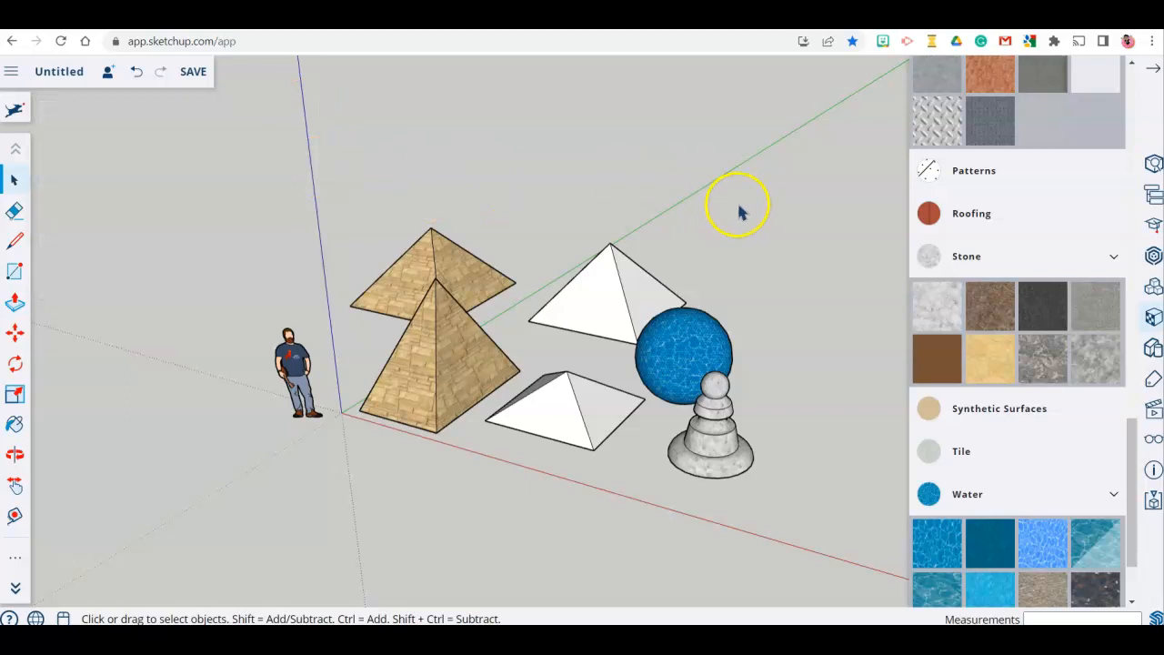
{"action": "scroll", "coordinate": [740, 197], "scroll_direction": "down", "scroll_amount": 3}
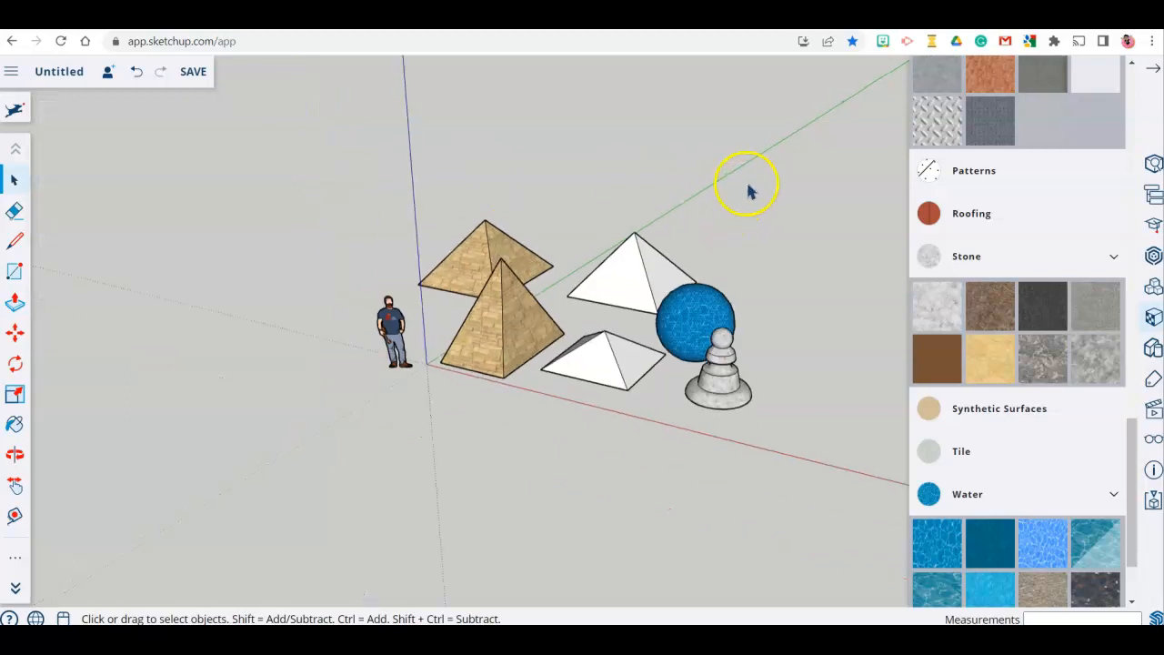
{"action": "scroll", "coordinate": [719, 288], "scroll_direction": "up", "scroll_amount": 4}
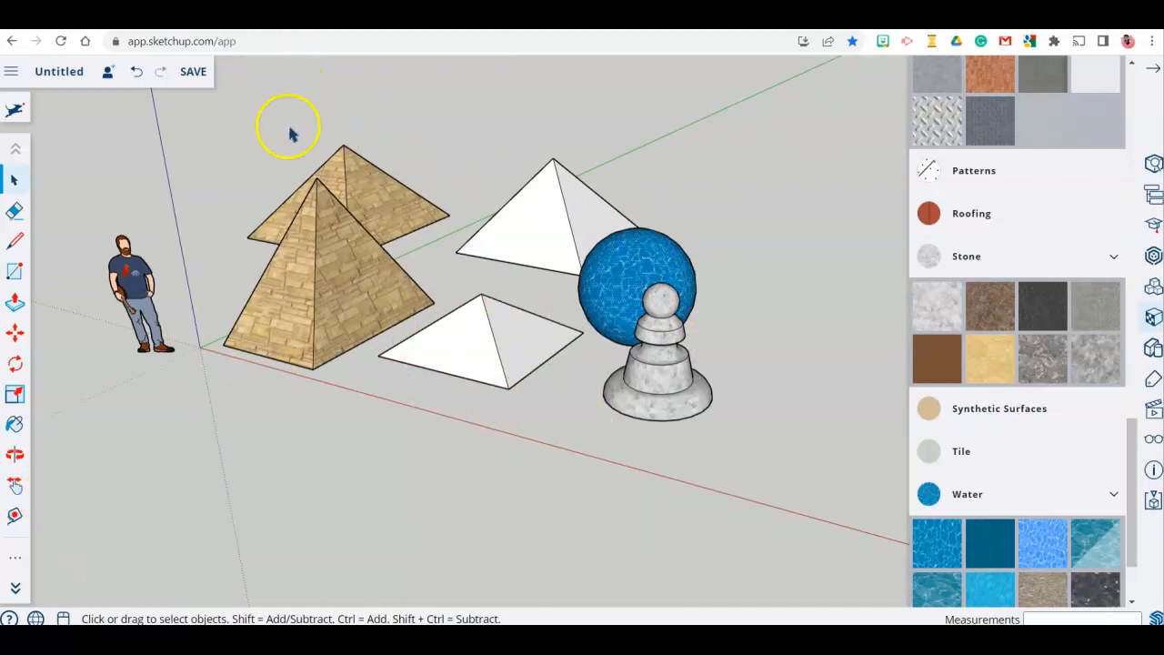
{"action": "middle_click_drag", "start_coordinate": [519, 260], "coordinate": [547, 419]}
{"action": "scroll", "coordinate": [702, 400], "scroll_direction": "up", "scroll_amount": 3}
{"action": "scroll", "coordinate": [701, 396], "scroll_direction": "up", "scroll_amount": 2}
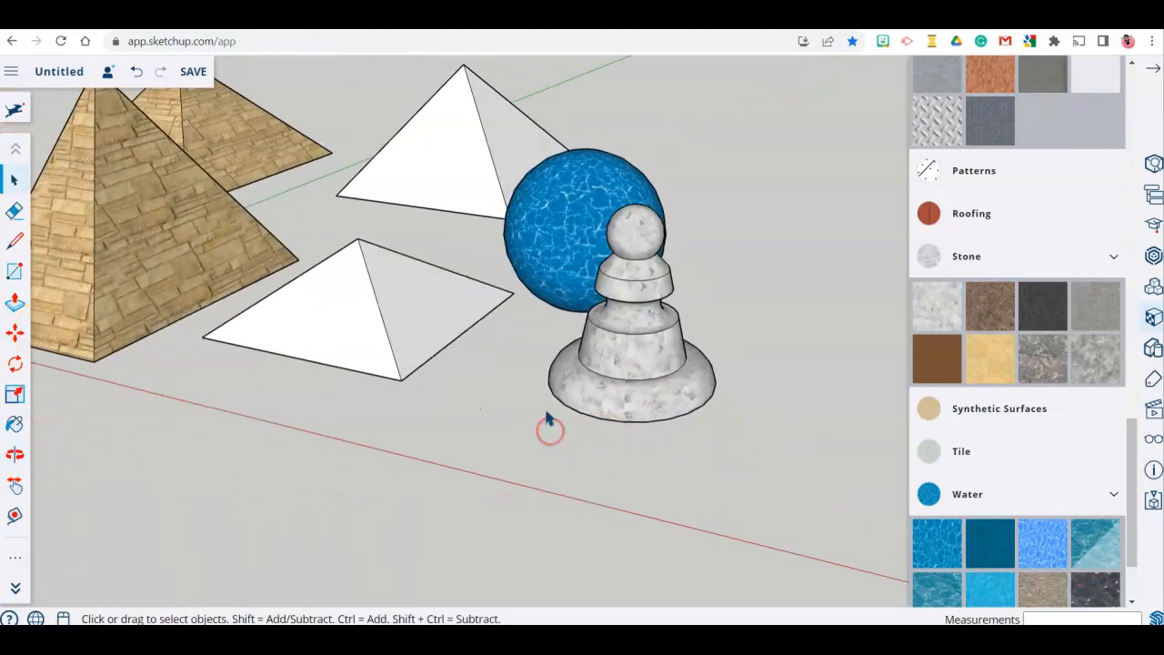